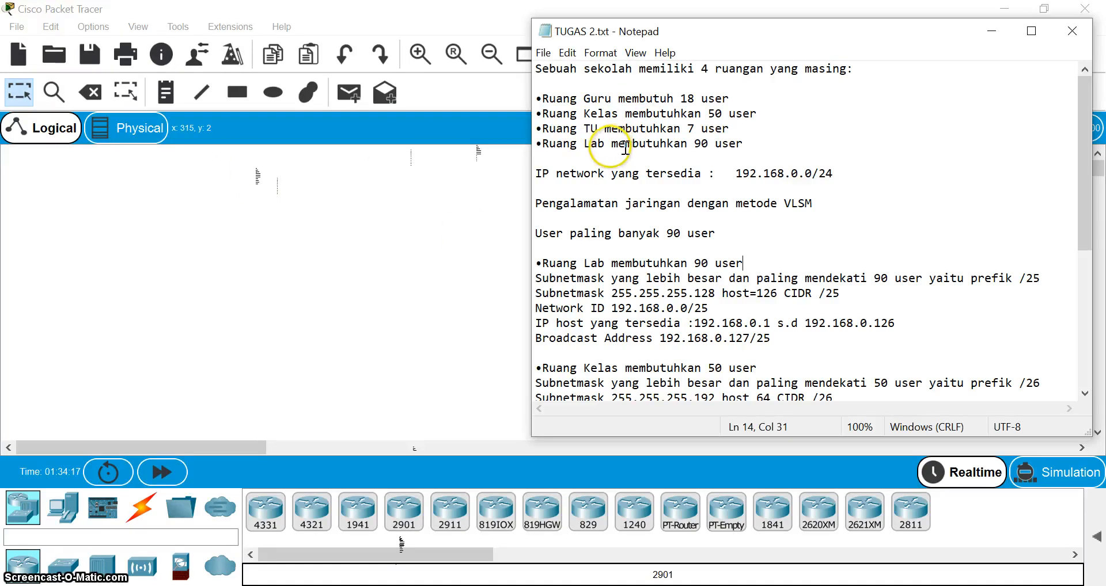
# Review the assignment notes for the available network address, the VLSM addressing method and the largest user requirement.
pyautogui.moveTo(556, 173); pyautogui.dragTo(811, 174)
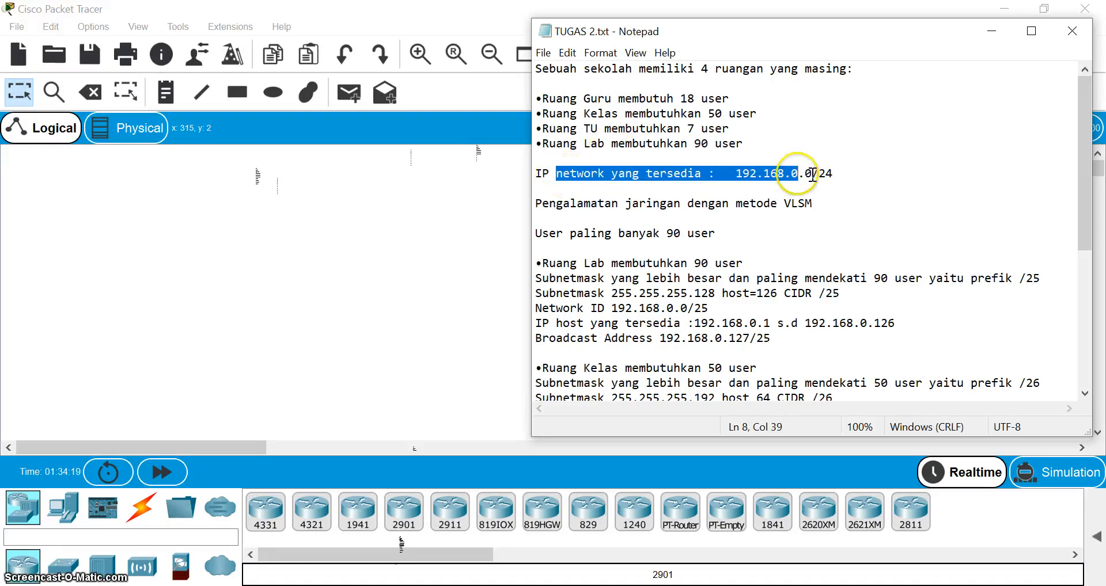
pyautogui.moveTo(847, 206); pyautogui.dragTo(550, 208)
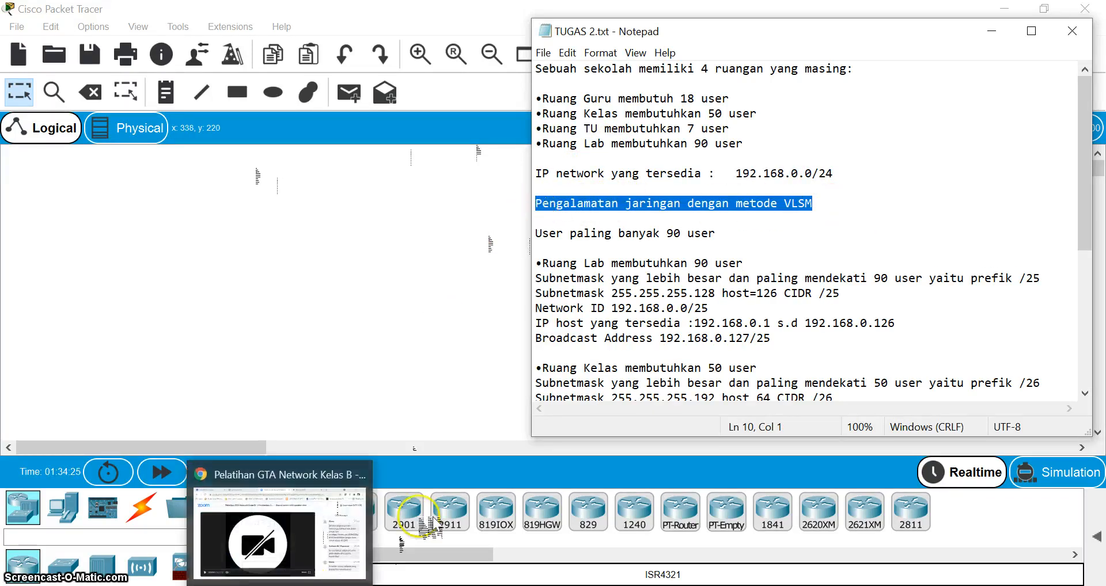
pyautogui.scroll(-1, 639, 253)
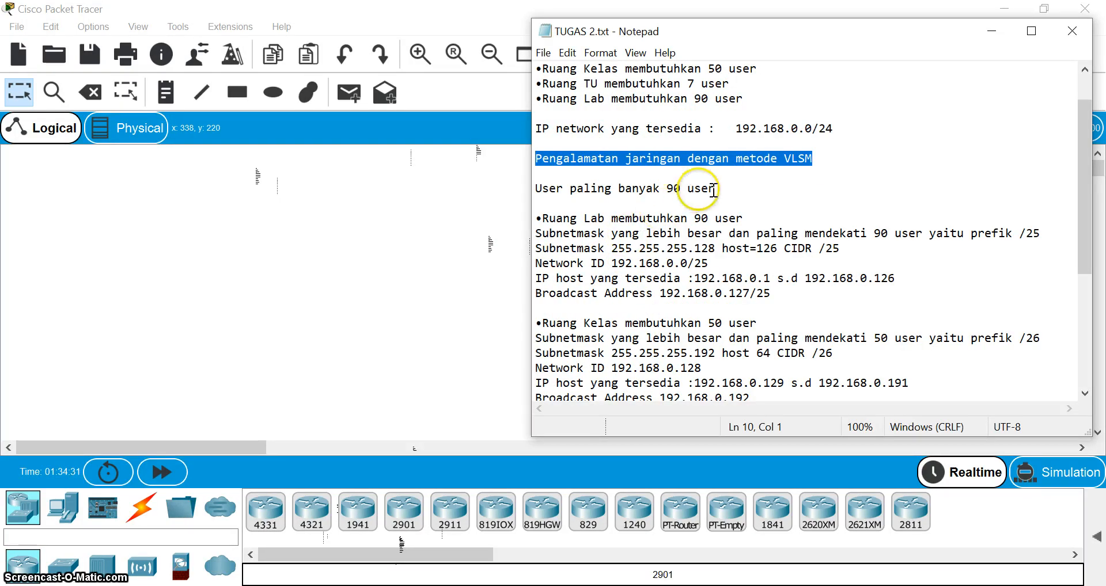
pyautogui.moveTo(714, 188); pyautogui.dragTo(674, 188)
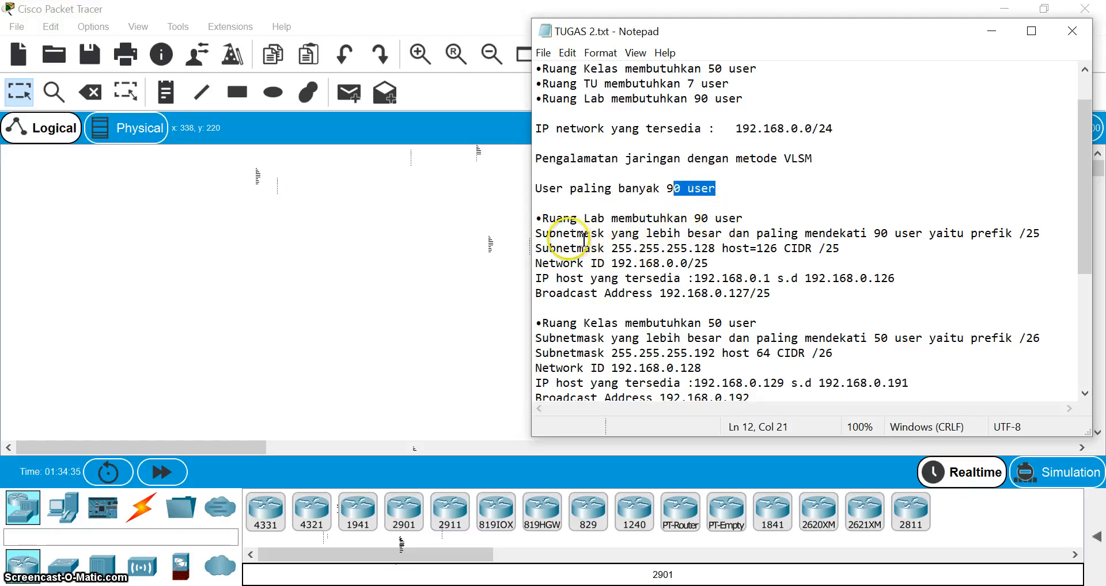
# Examine the Ruang Lab notes for the host capacity, subnet mask, network ID, usable host range and broadcast address.
pyautogui.moveTo(544, 234); pyautogui.dragTo(930, 242)
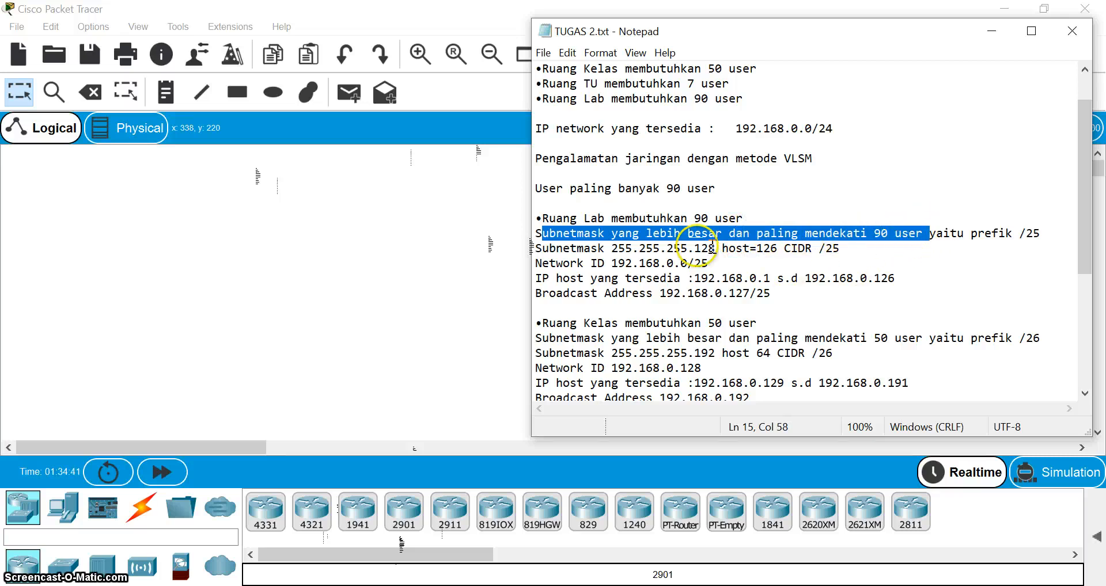
pyautogui.click(781, 249)
pyautogui.moveTo(776, 249); pyautogui.dragTo(763, 249)
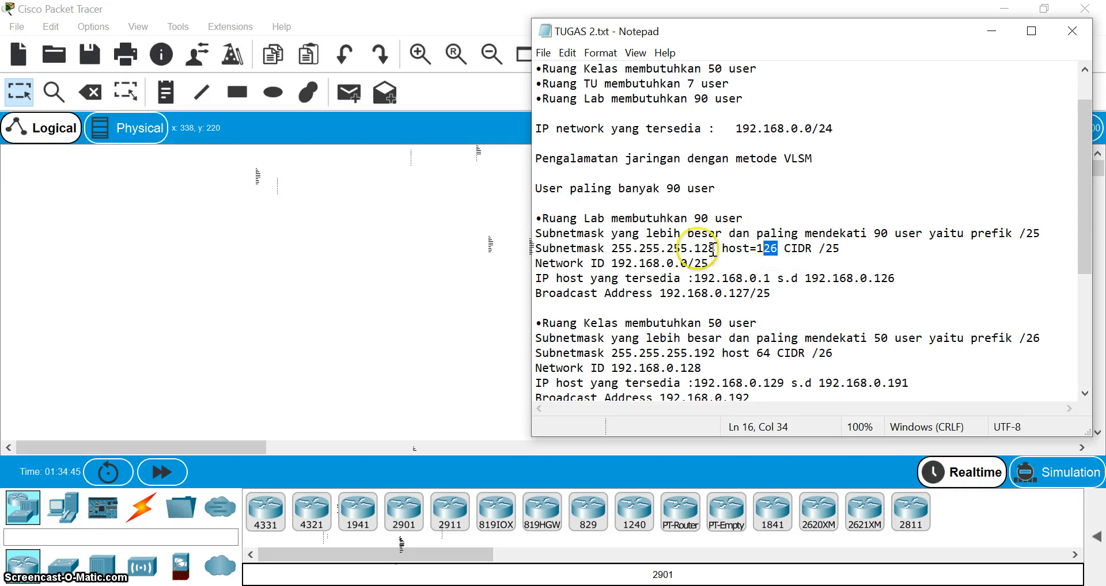
pyautogui.moveTo(605, 248); pyautogui.dragTo(740, 245)
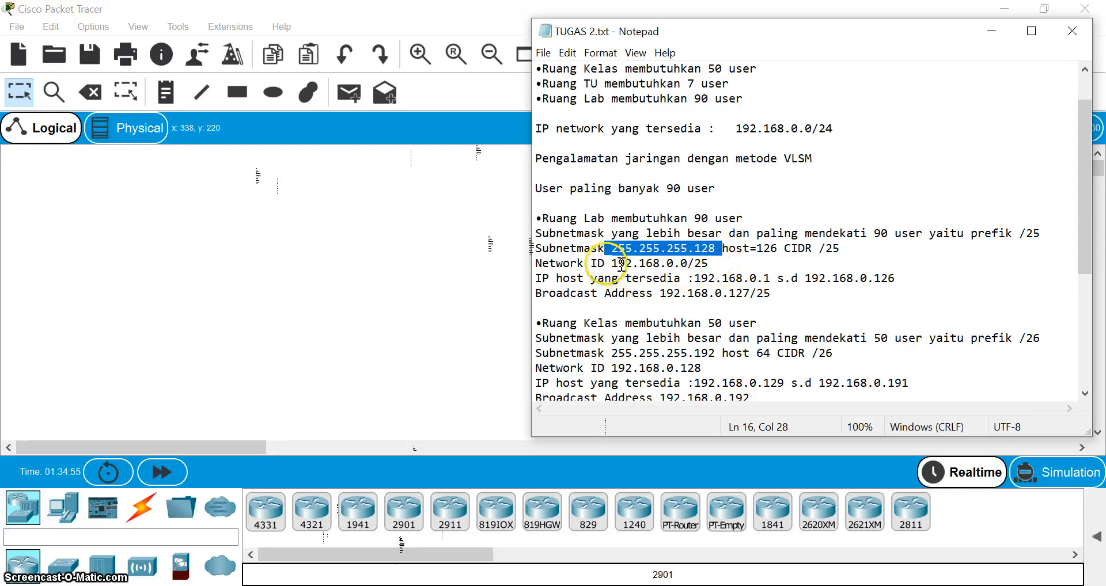
pyautogui.moveTo(605, 264); pyautogui.dragTo(714, 263)
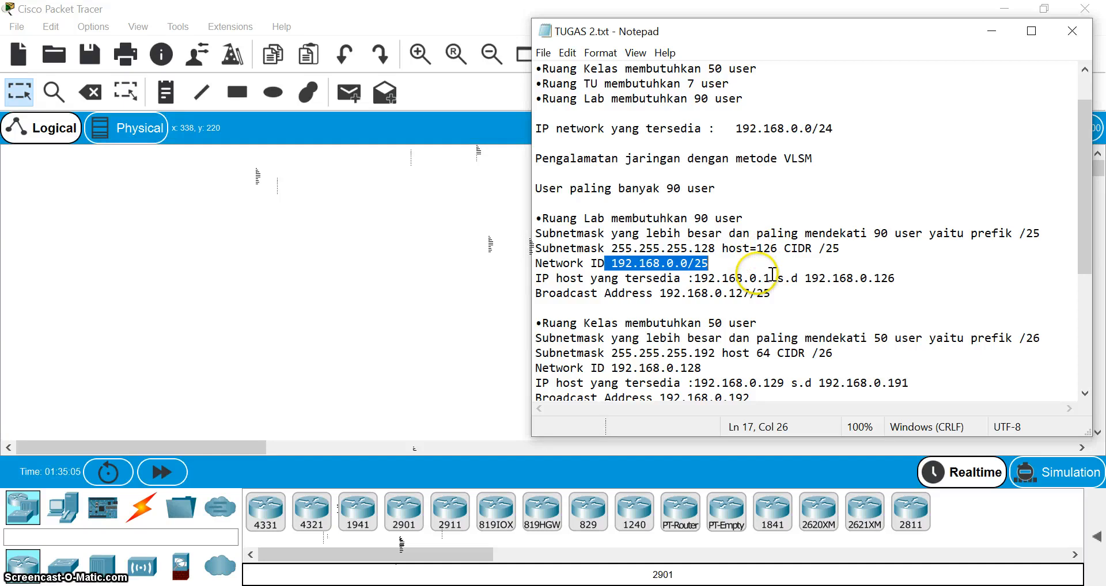
pyautogui.moveTo(908, 280); pyautogui.dragTo(853, 280)
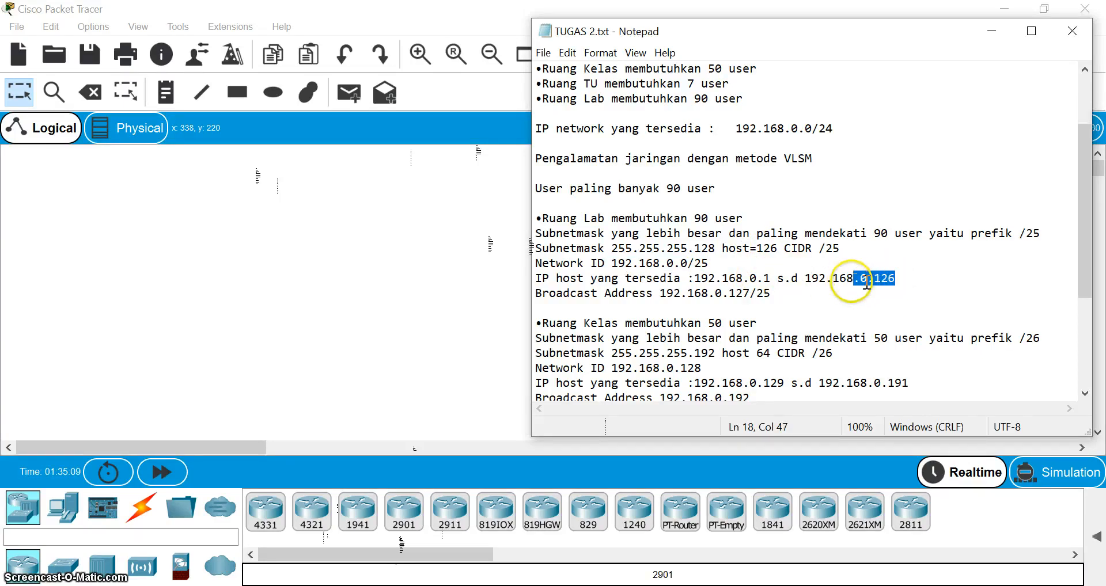
pyautogui.scroll(-1, 841, 279)
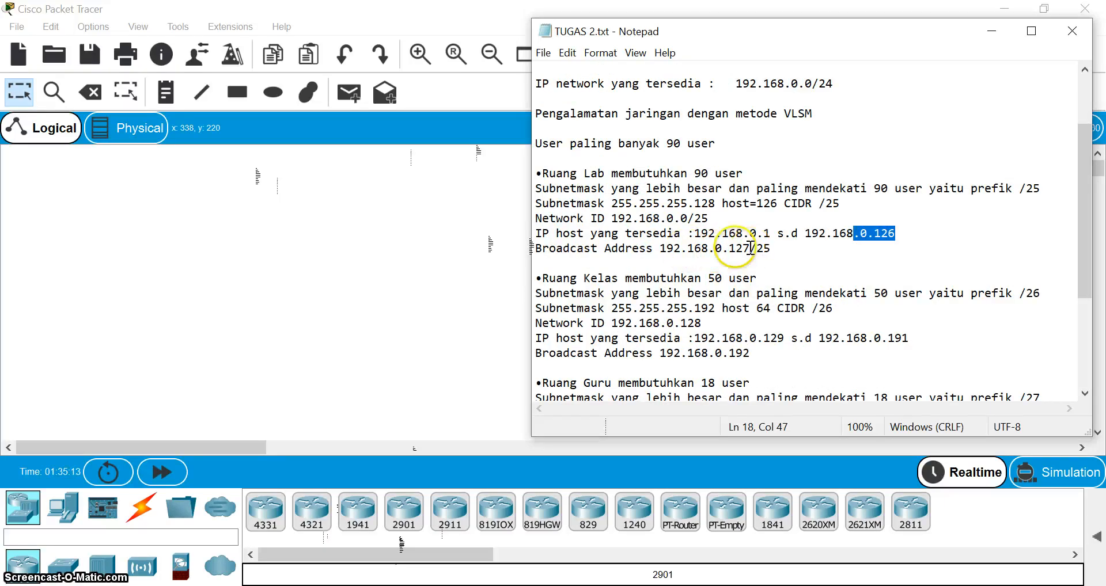
pyautogui.moveTo(716, 248); pyautogui.dragTo(749, 248)
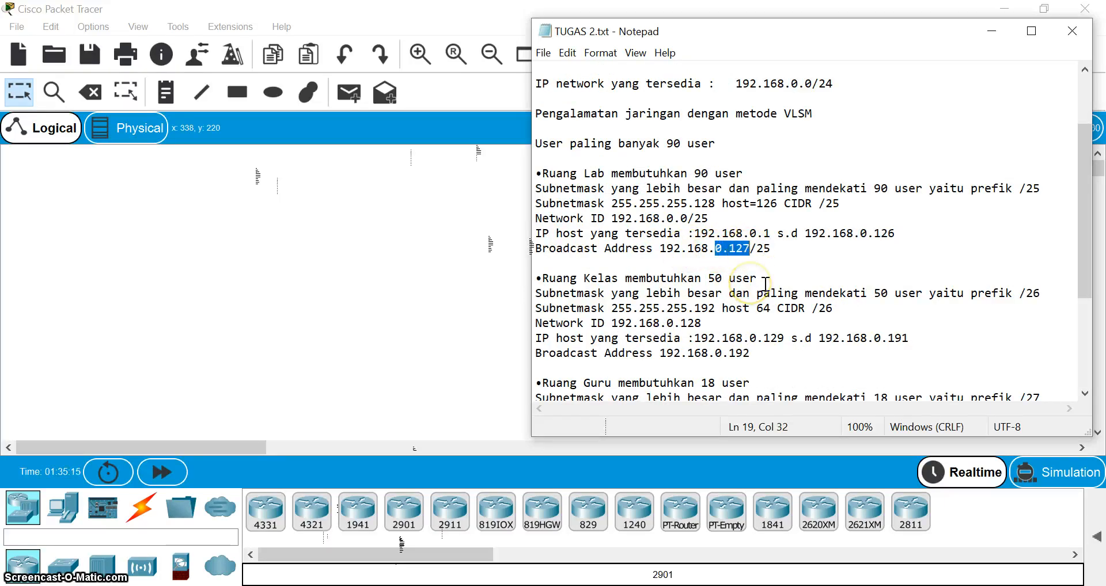
# Examine the Ruang Kelas notes for its subnet mask, host count, network ID and host range, comparing them with the Ruang Lab broadcast address.
pyautogui.scroll(-1, 765, 284)
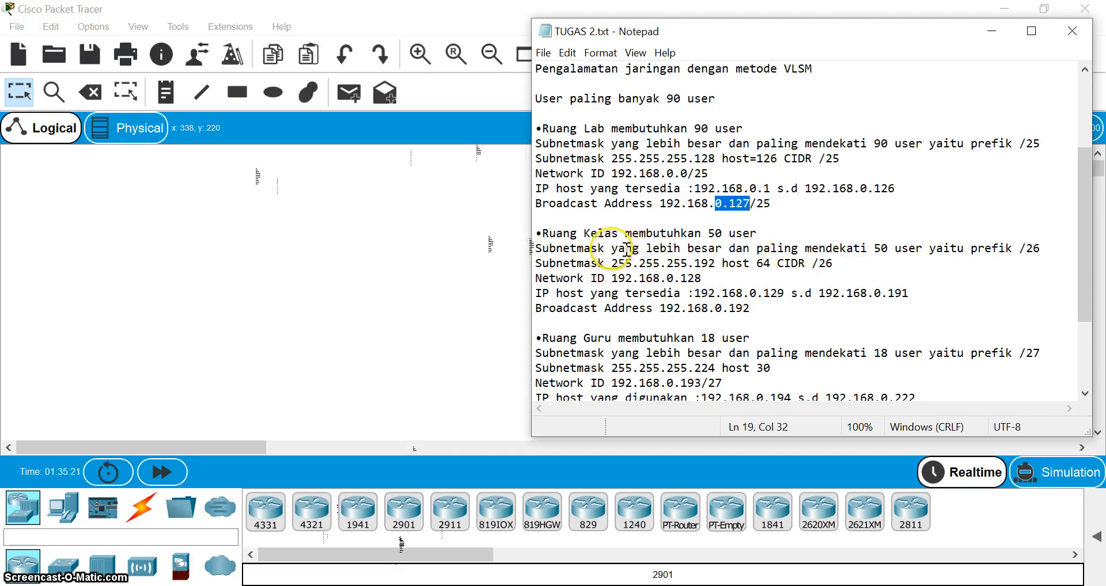
pyautogui.moveTo(613, 249); pyautogui.dragTo(938, 247)
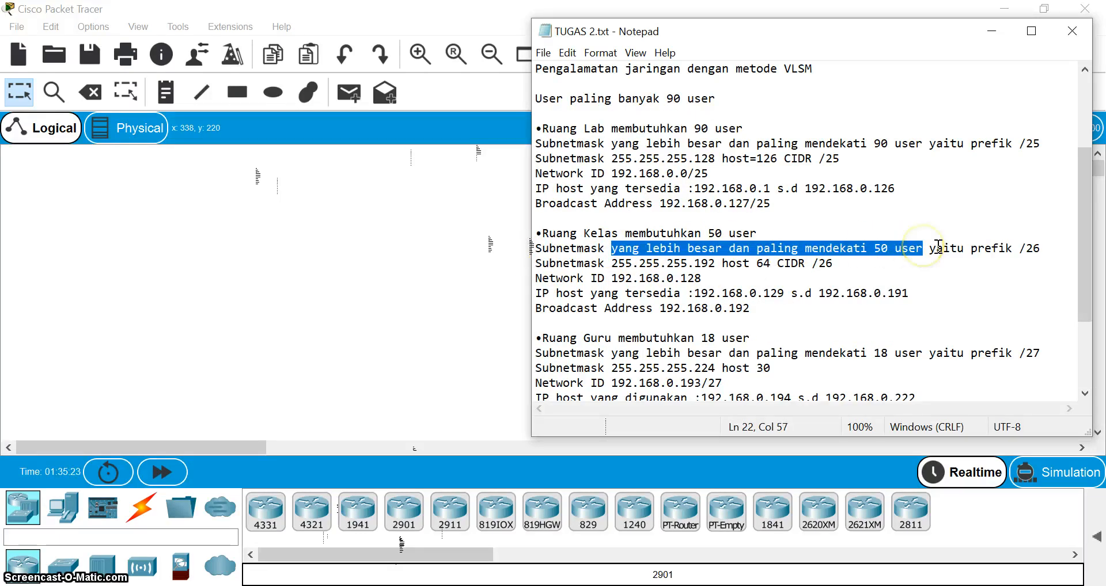
pyautogui.moveTo(757, 264); pyautogui.dragTo(763, 263)
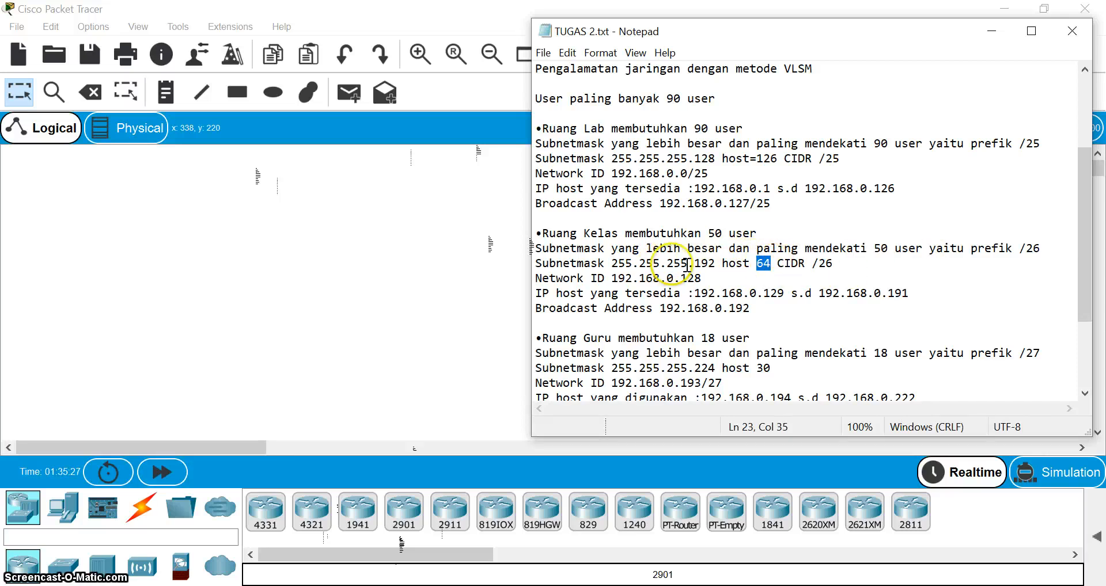
pyautogui.moveTo(634, 262); pyautogui.dragTo(721, 265)
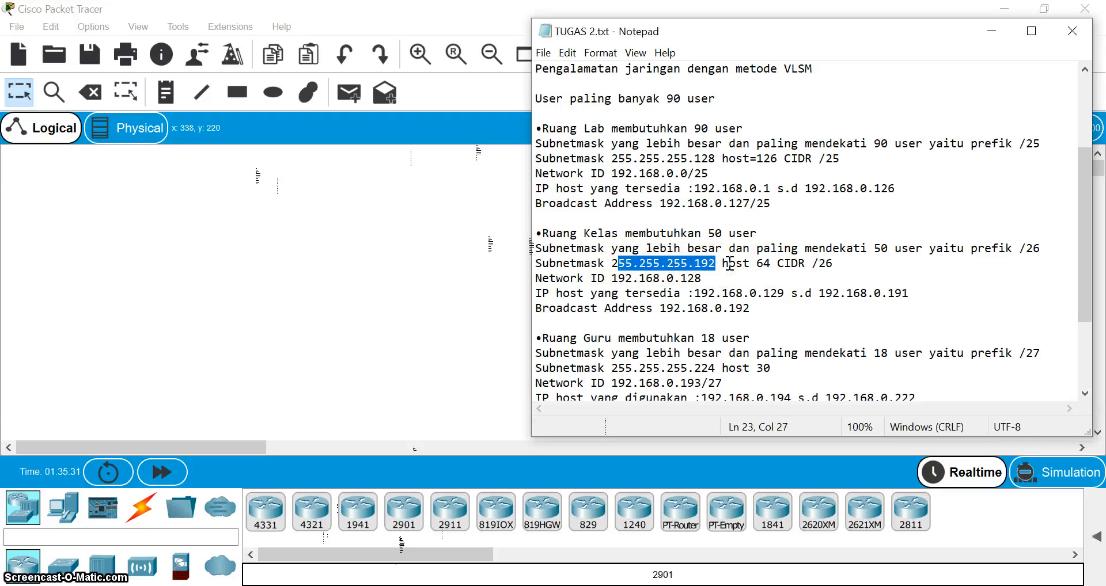
pyautogui.scroll(-1, 729, 264)
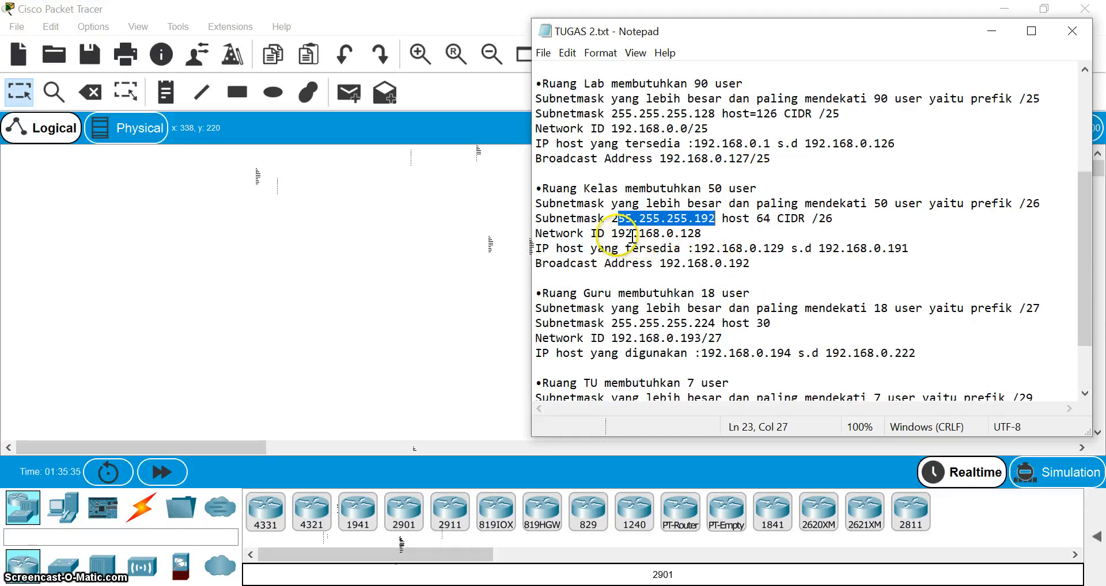
pyautogui.click(743, 158)
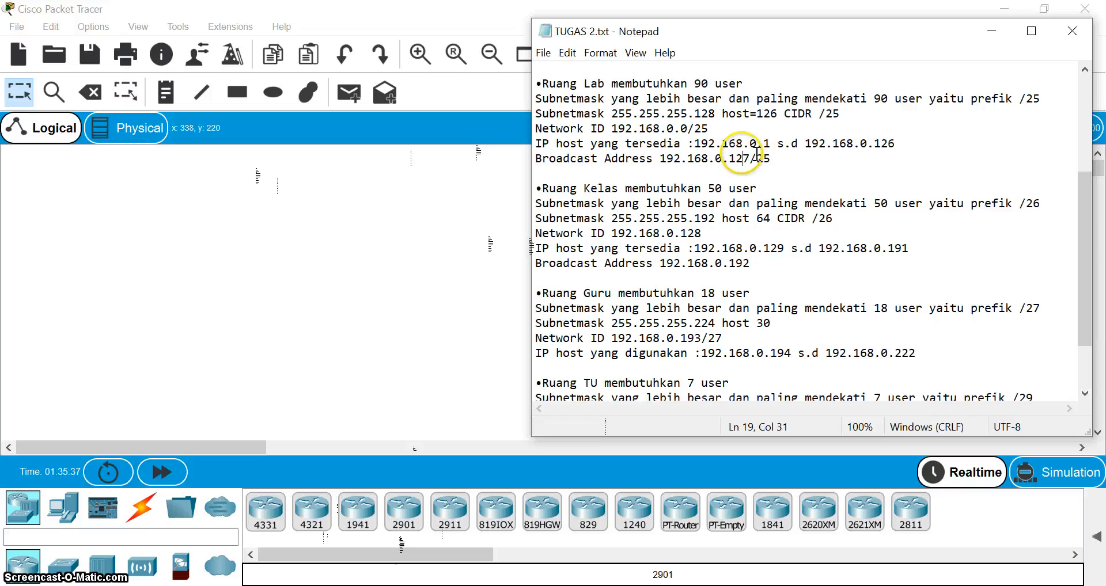
pyautogui.moveTo(742, 154); pyautogui.dragTo(729, 156)
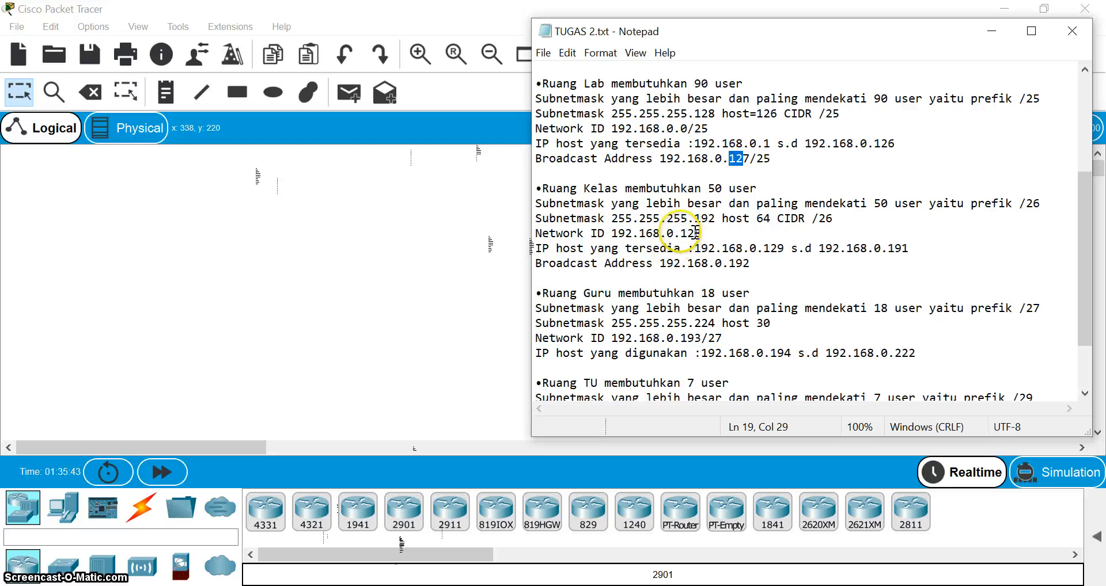
pyautogui.moveTo(606, 233); pyautogui.dragTo(718, 233)
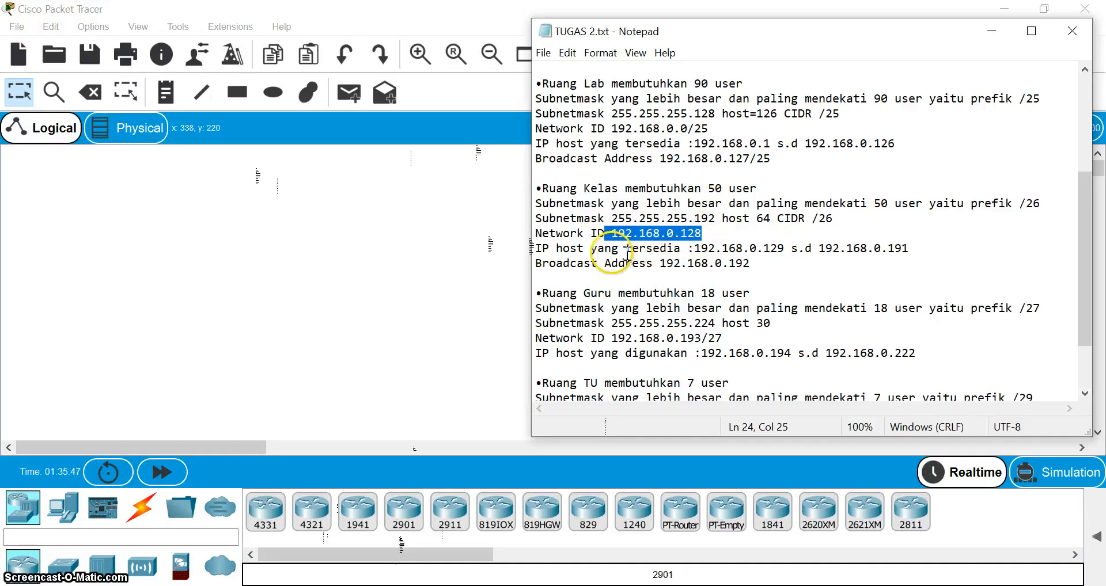
pyautogui.moveTo(764, 218); pyautogui.dragTo(791, 246)
pyautogui.press('Right')
pyautogui.click(926, 248)
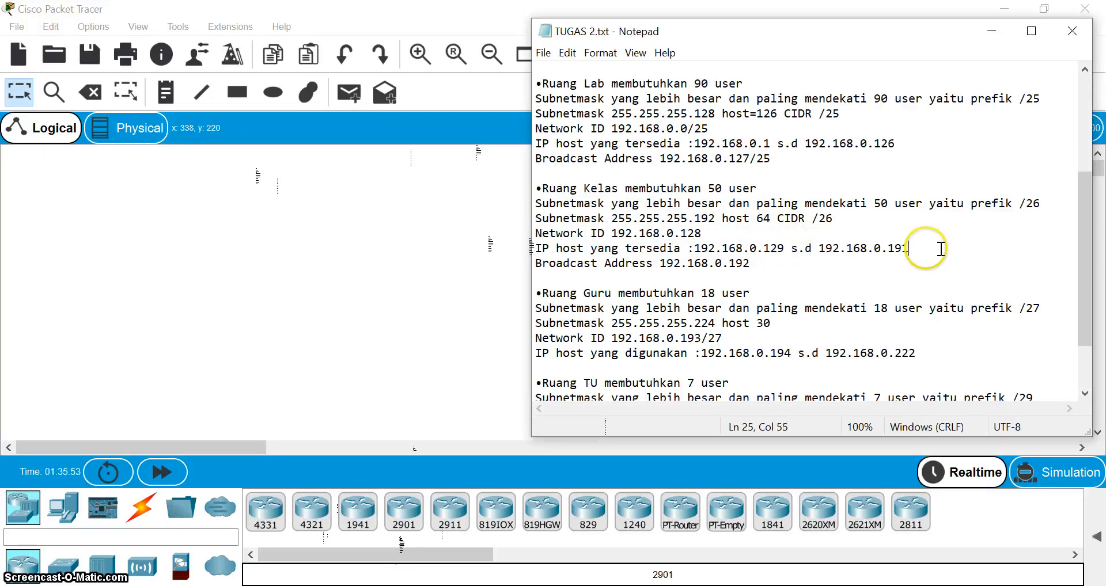
pyautogui.moveTo(941, 249); pyautogui.dragTo(888, 247)
# Examine the Ruang Guru notes for the host count, subnet mask and usable IP range.
pyautogui.scroll(-1, 703, 282)
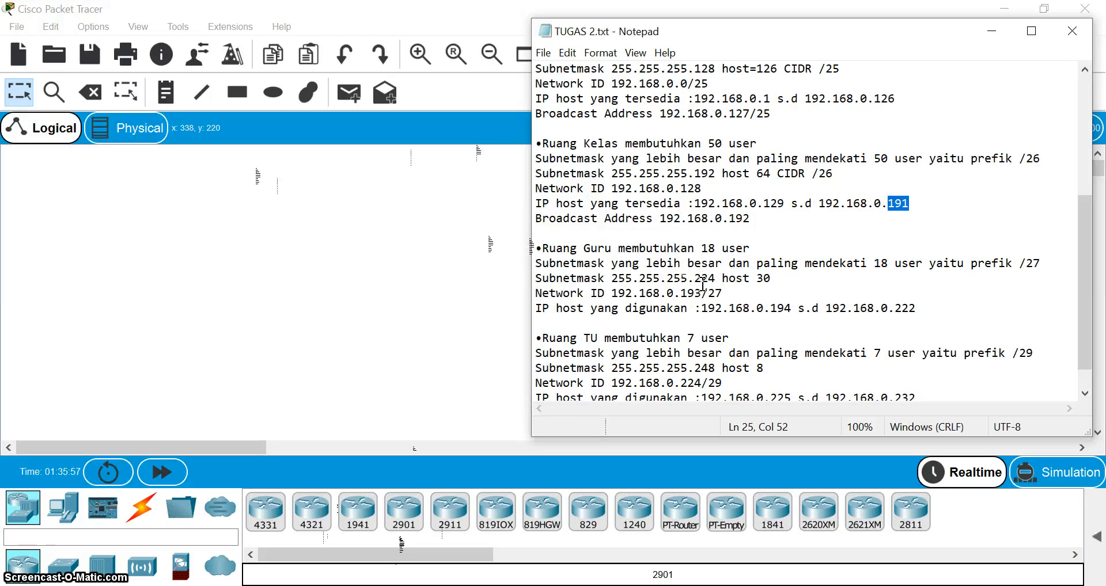
pyautogui.scroll(-1, 689, 285)
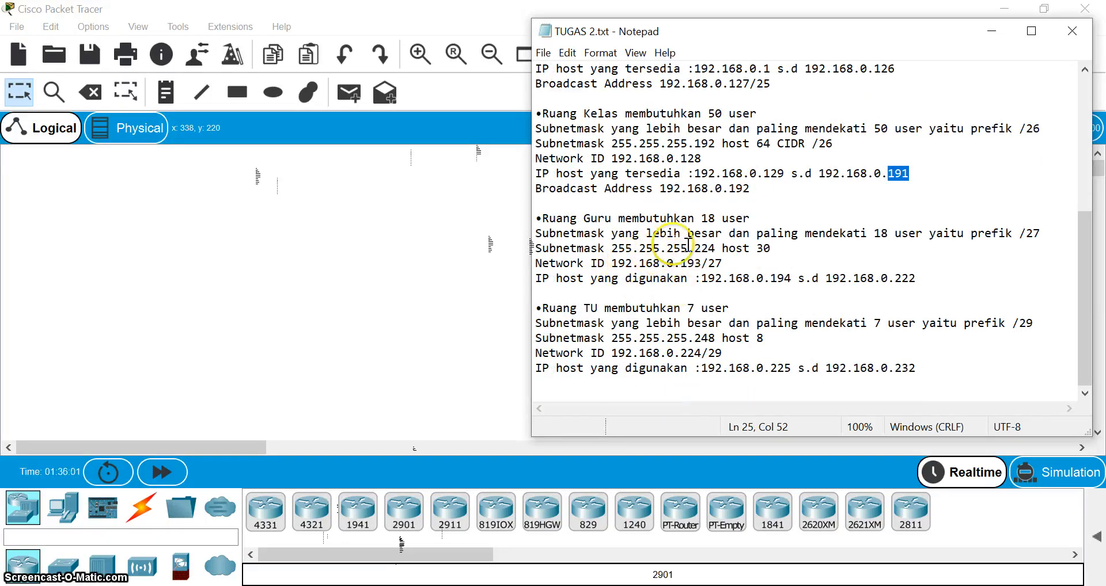
pyautogui.moveTo(723, 248); pyautogui.dragTo(795, 246)
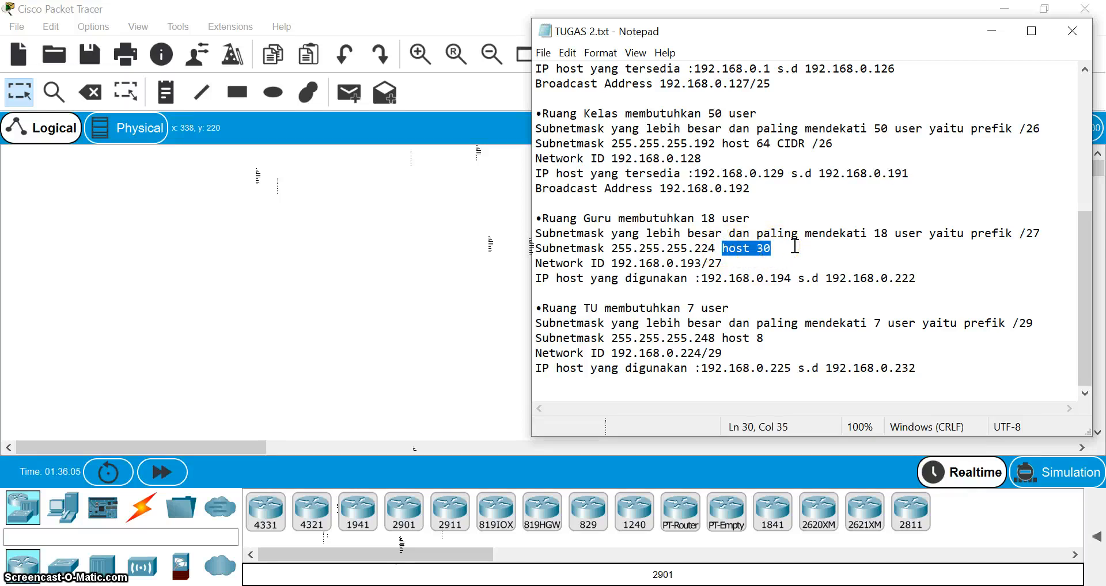
pyautogui.moveTo(619, 248); pyautogui.dragTo(729, 249)
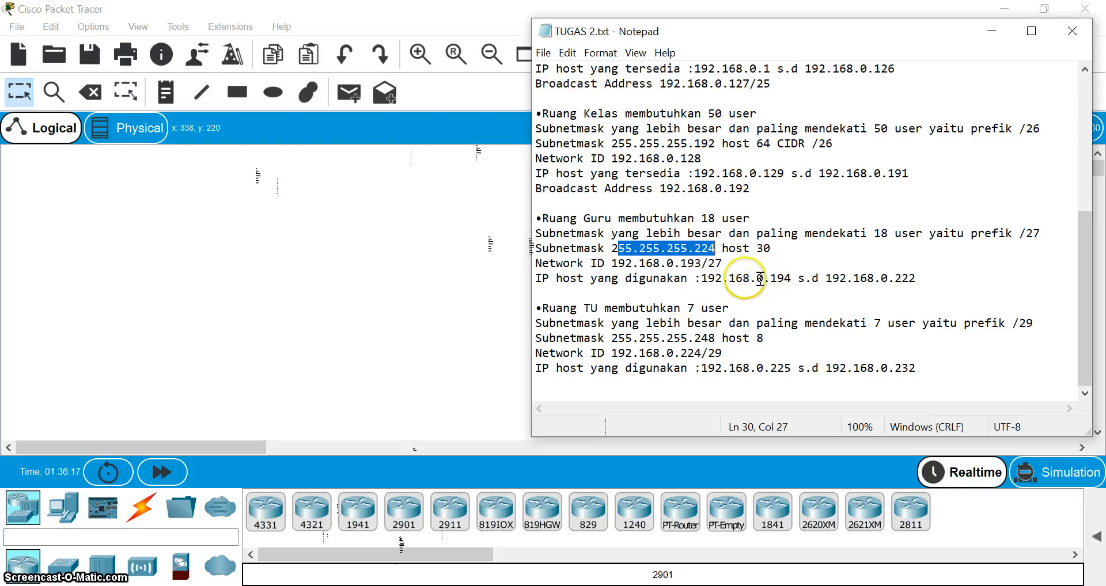
pyautogui.moveTo(707, 280); pyautogui.dragTo(940, 280)
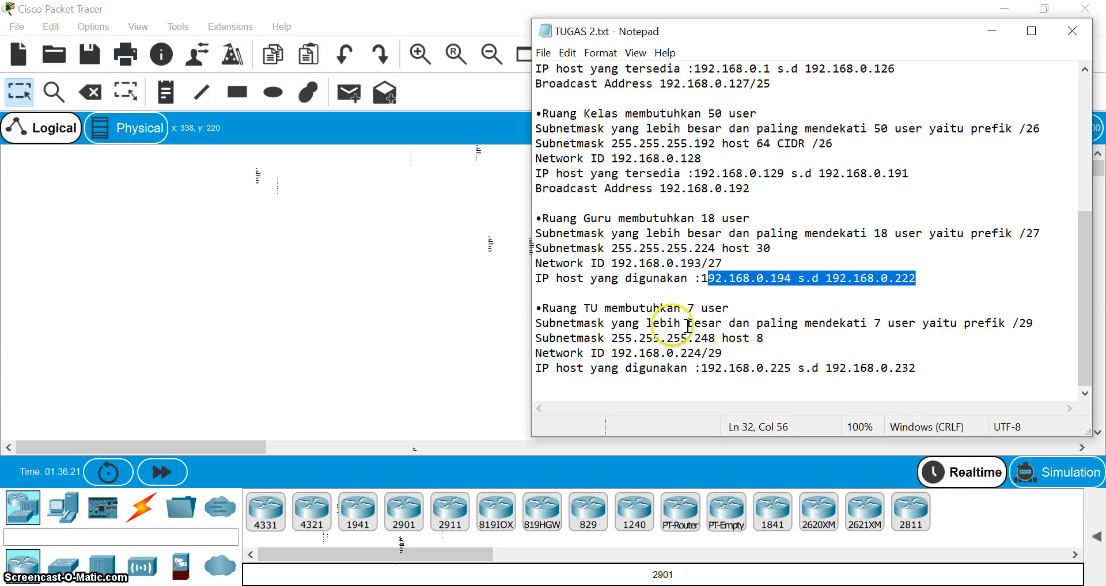
# Examine the Ruang TU notes for the host count and prefix, and glance over the whole addressing plan again.
pyautogui.click(781, 340)
pyautogui.moveTo(781, 340); pyautogui.dragTo(739, 343)
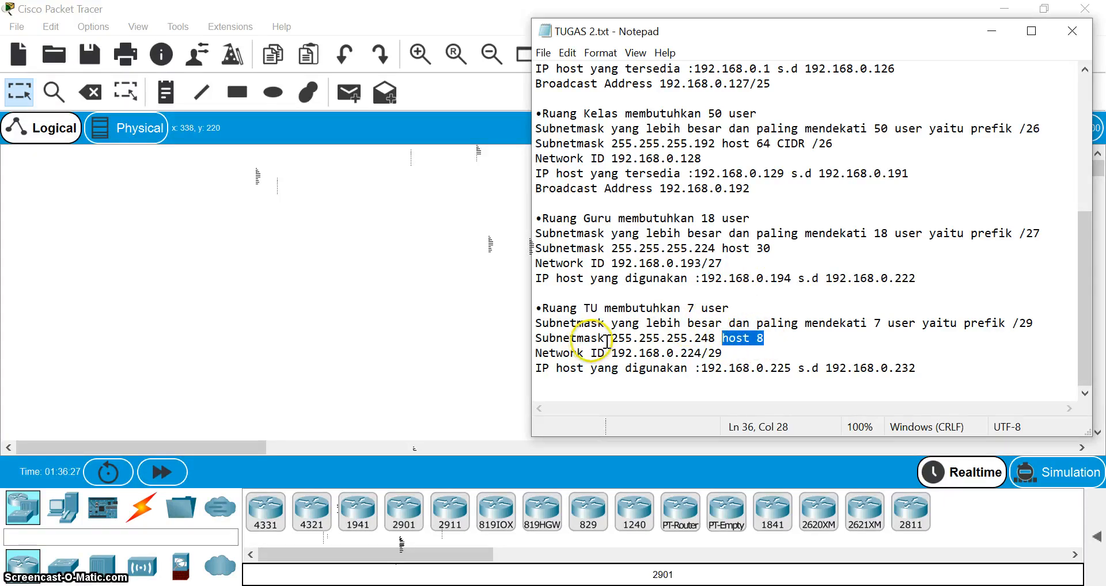
pyautogui.moveTo(1035, 323); pyautogui.dragTo(1013, 323)
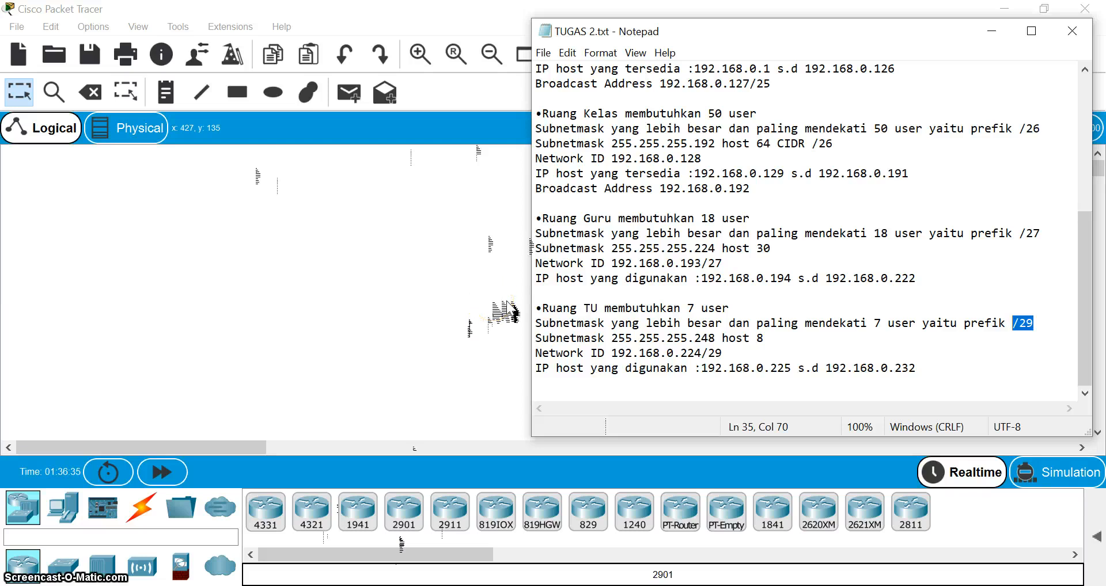
pyautogui.scroll(6, 587, 253)
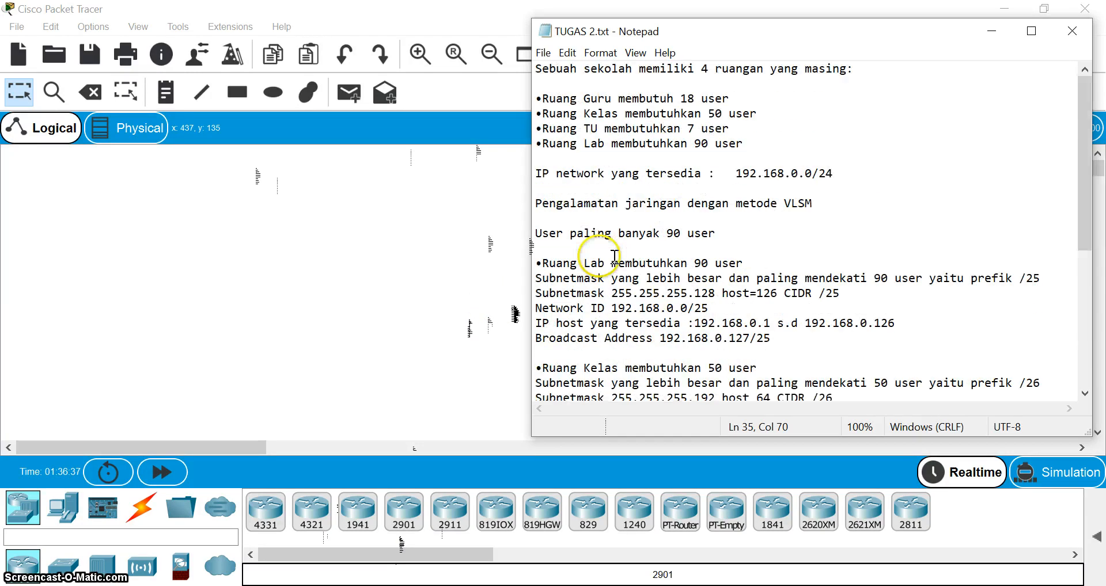
pyautogui.scroll(-6, 587, 231)
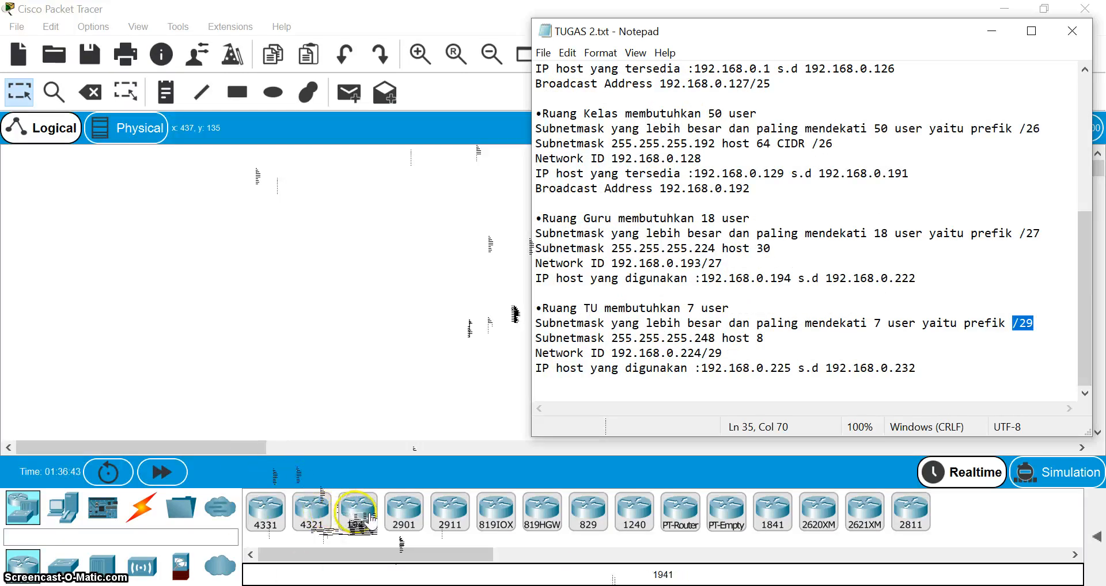
# Place a 1941 router near the upper middle of the logical workspace, rechecking the four-room list in the notes.
pyautogui.moveTo(358, 516); pyautogui.dragTo(378, 223)
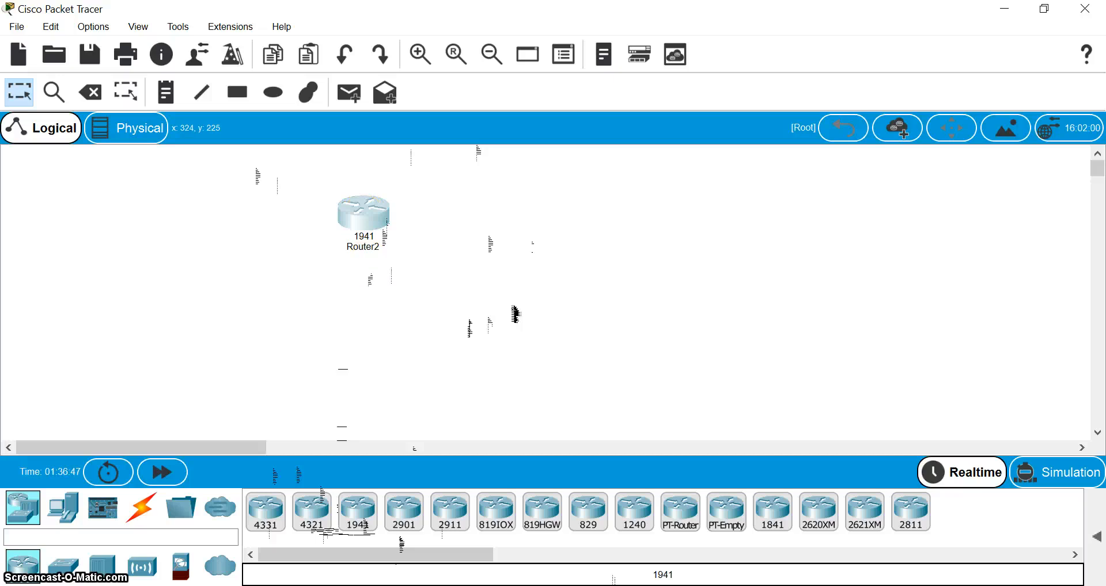
pyautogui.click(398, 584)
pyautogui.scroll(6, 813, 169)
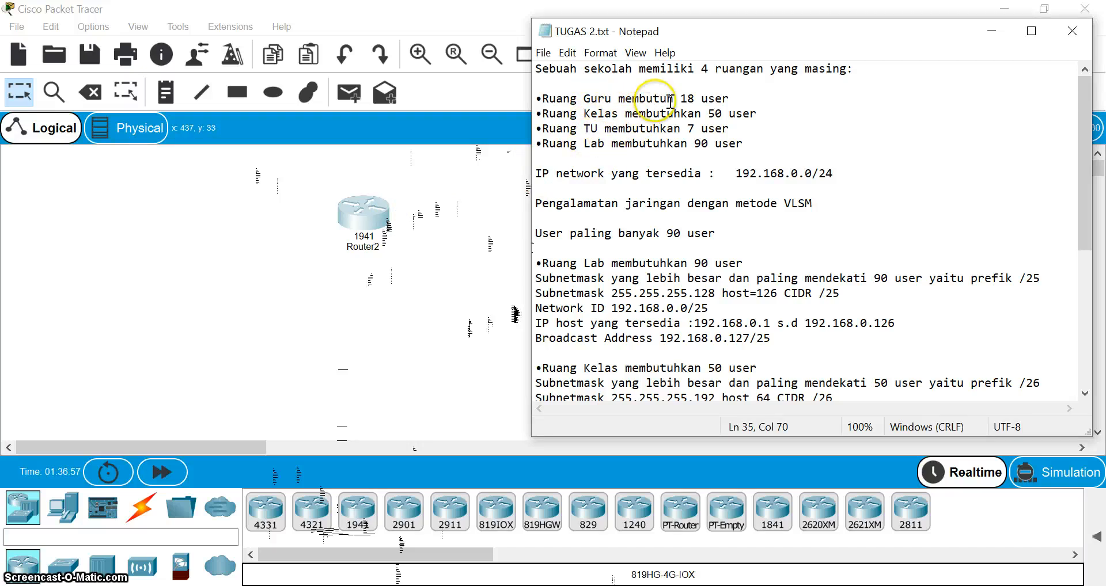
pyautogui.moveTo(369, 235); pyautogui.dragTo(430, 203)
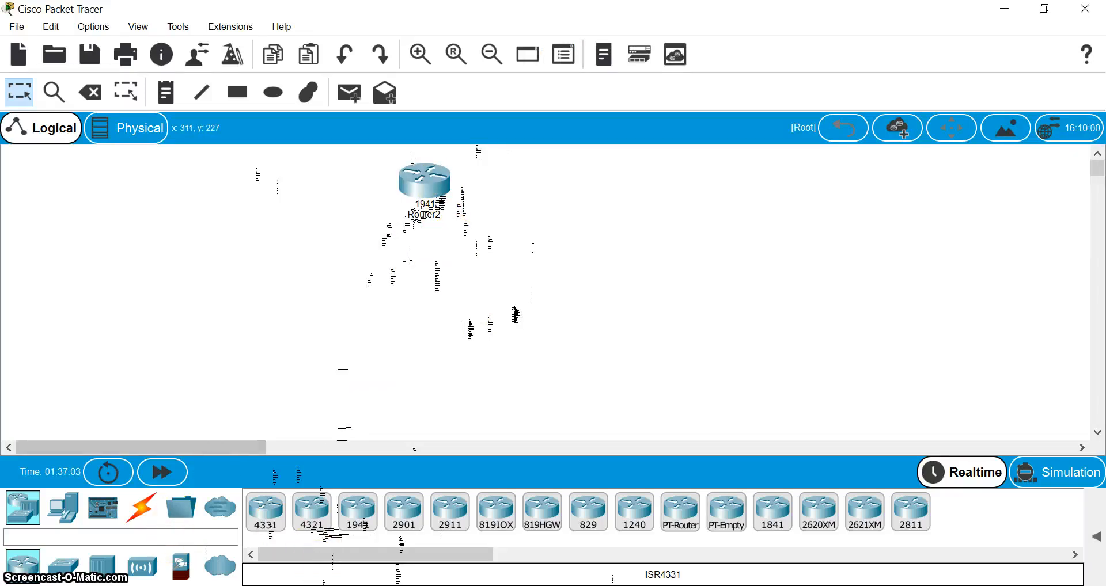
# Add four 2960-24TT switches, three in a row below the router and the fourth farther right.
pyautogui.moveTo(60, 570); pyautogui.dragTo(323, 297)
pyautogui.moveTo(61, 567); pyautogui.dragTo(465, 295)
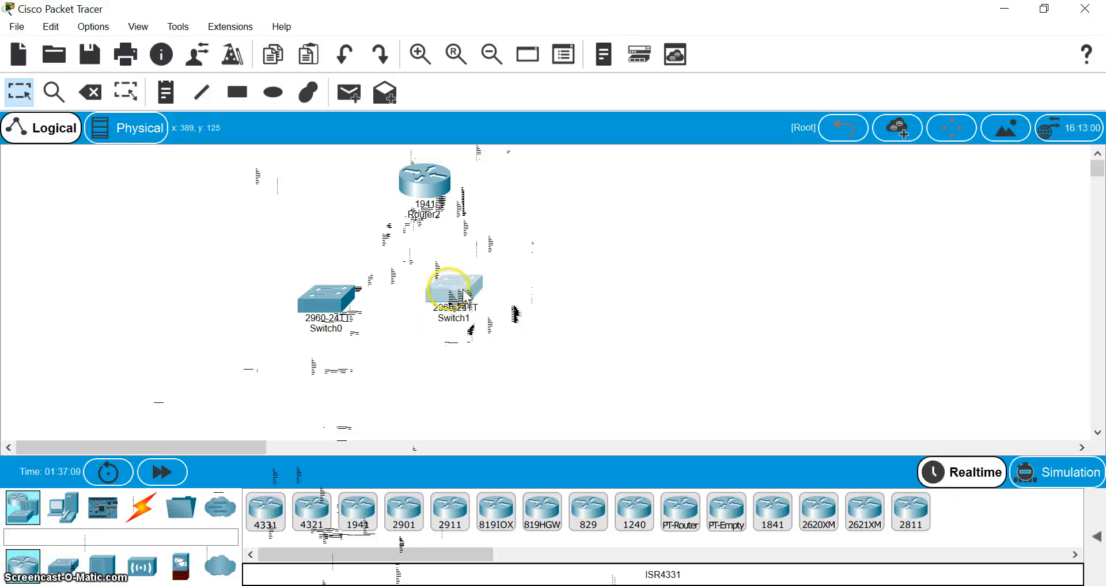
pyautogui.moveTo(60, 567); pyautogui.dragTo(599, 296)
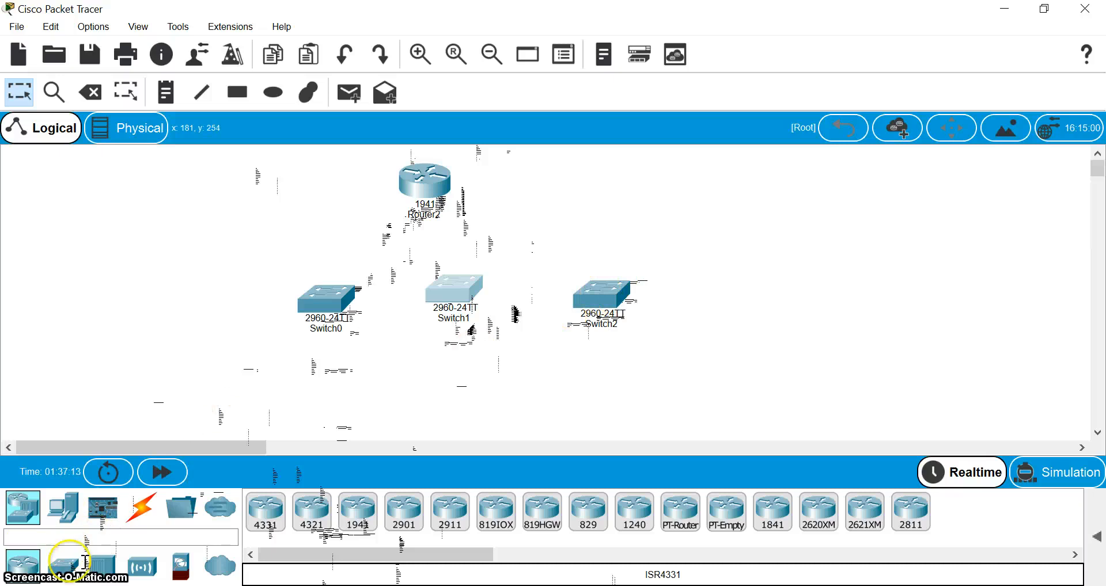
pyautogui.click(773, 249)
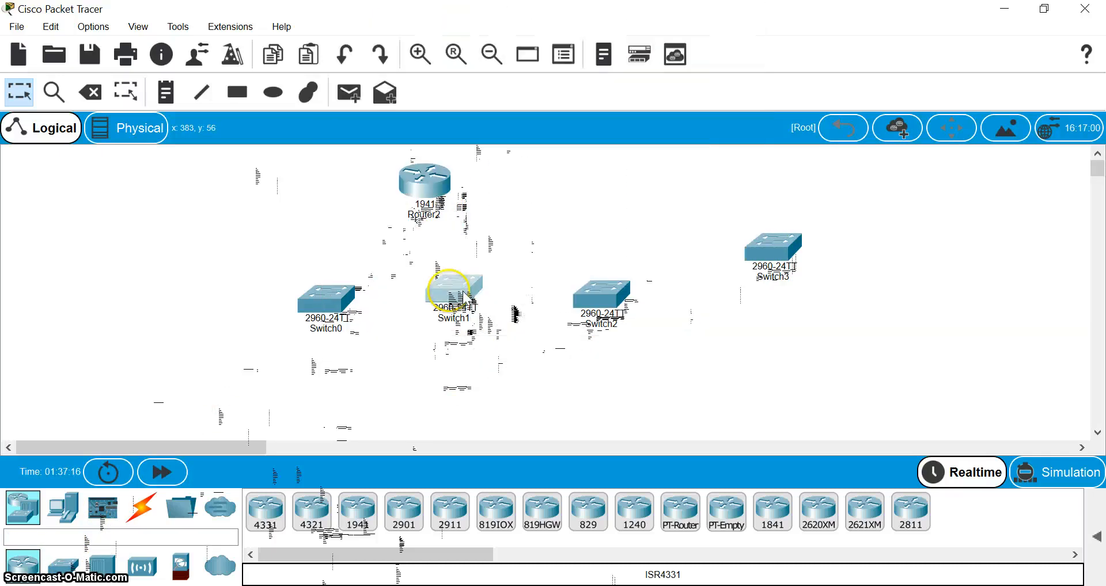
# Move the 1941 router right, above the gap between the second and third switches, and check its port list.
pyautogui.moveTo(452, 186); pyautogui.dragTo(526, 186)
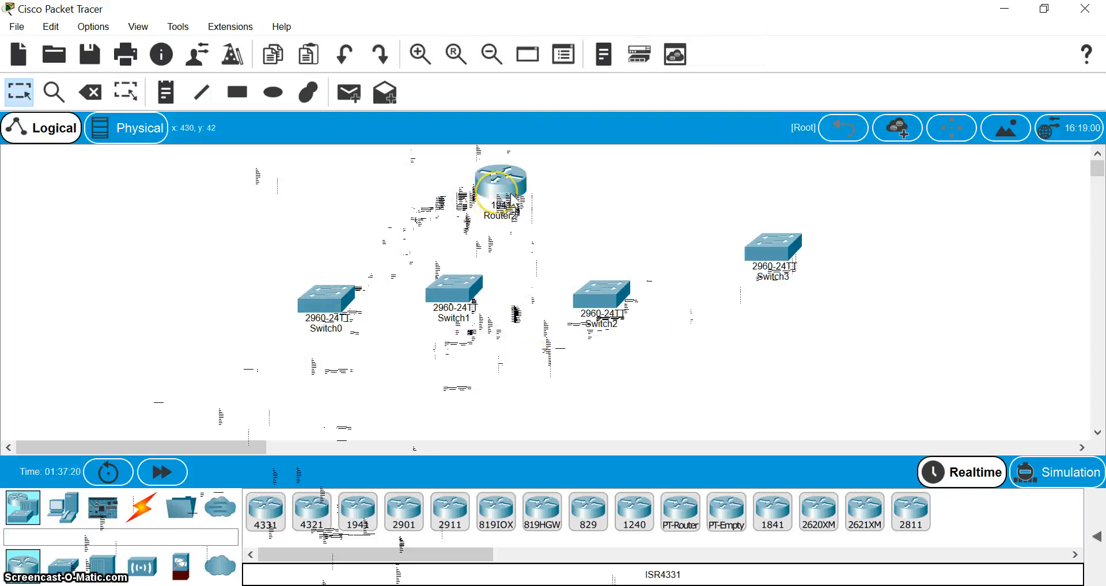
pyautogui.moveTo(512, 201)
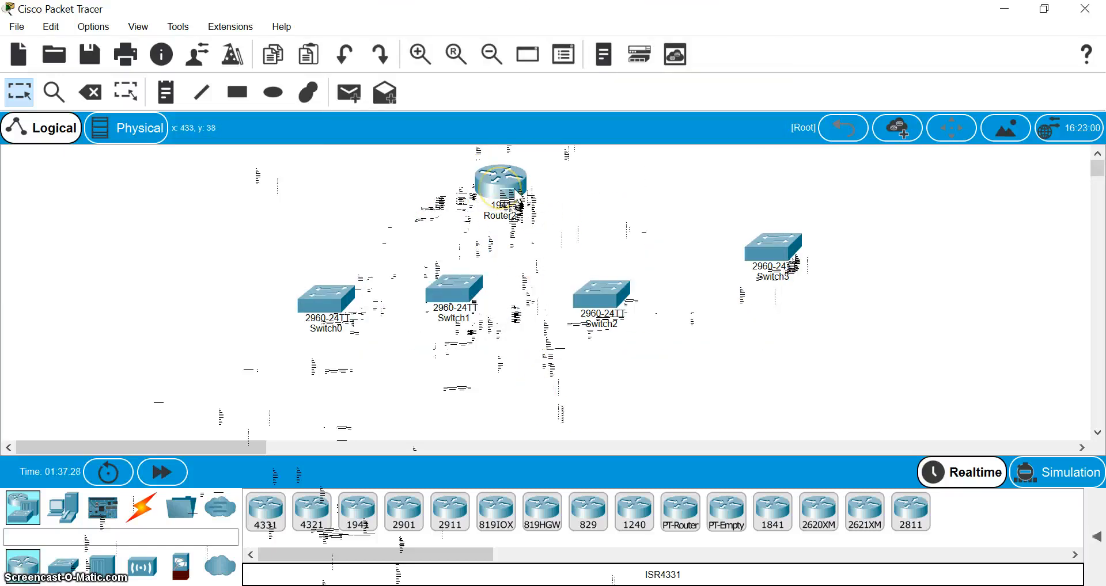
pyautogui.moveTo(518, 198)
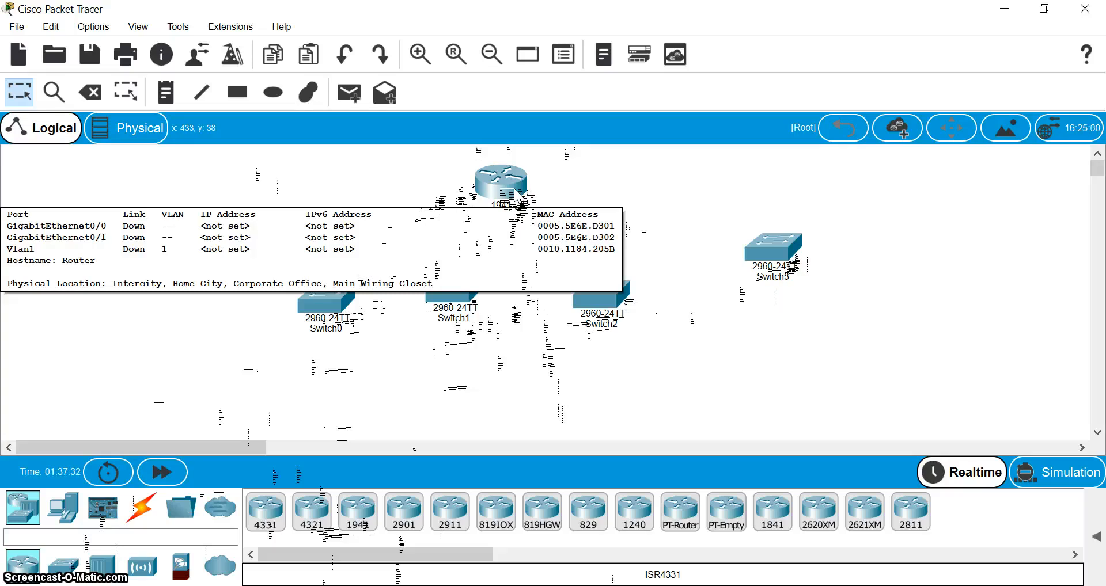
# Install an HWIC-4ESW module in the 1941 router's leftmost expansion slot and switch the router's power on.
pyautogui.click(518, 197)
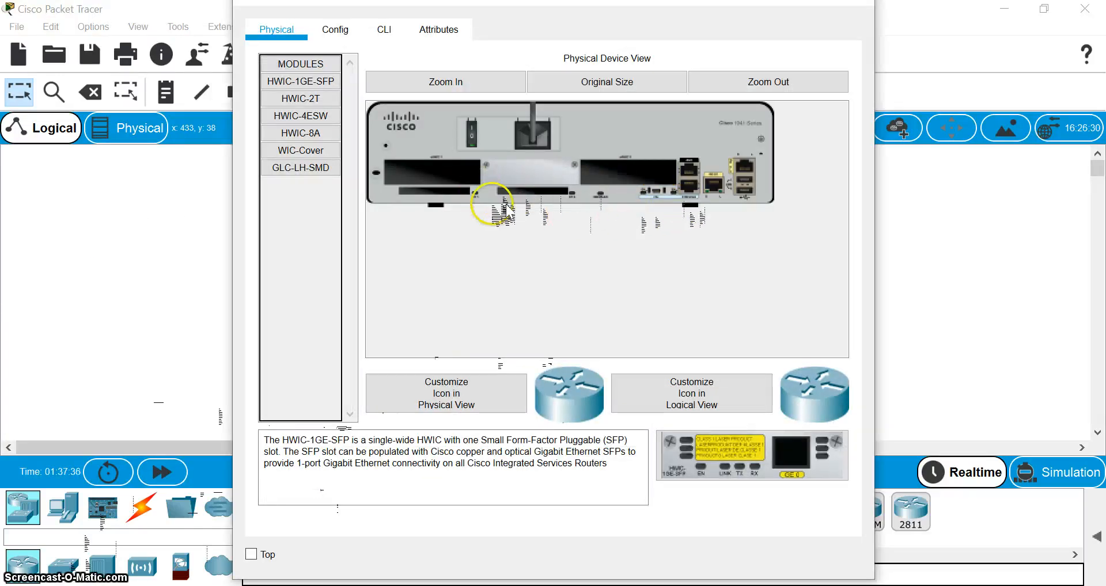
pyautogui.click(324, 62)
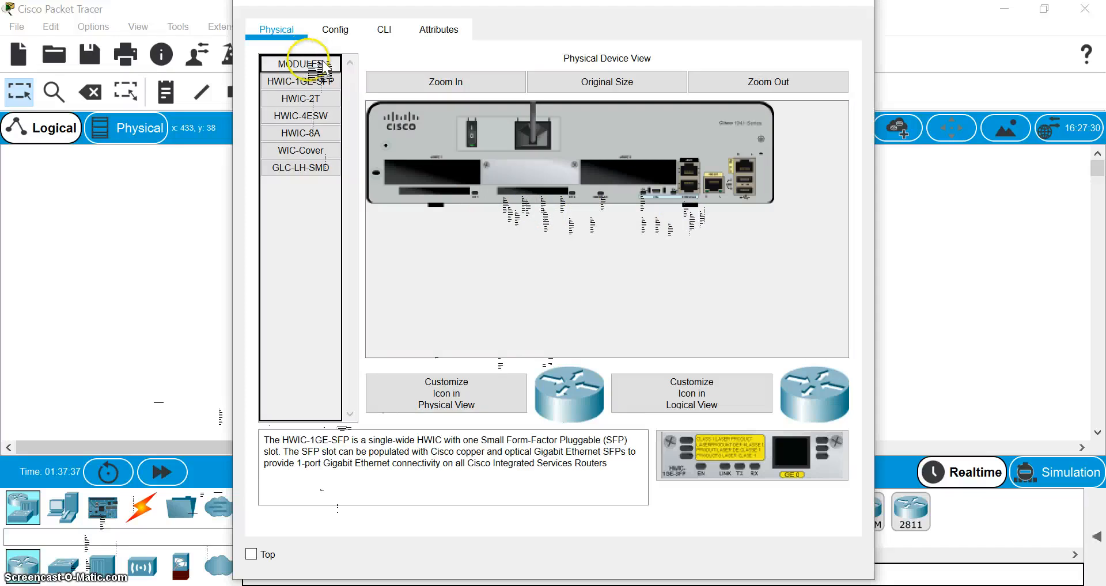
pyautogui.click(324, 63)
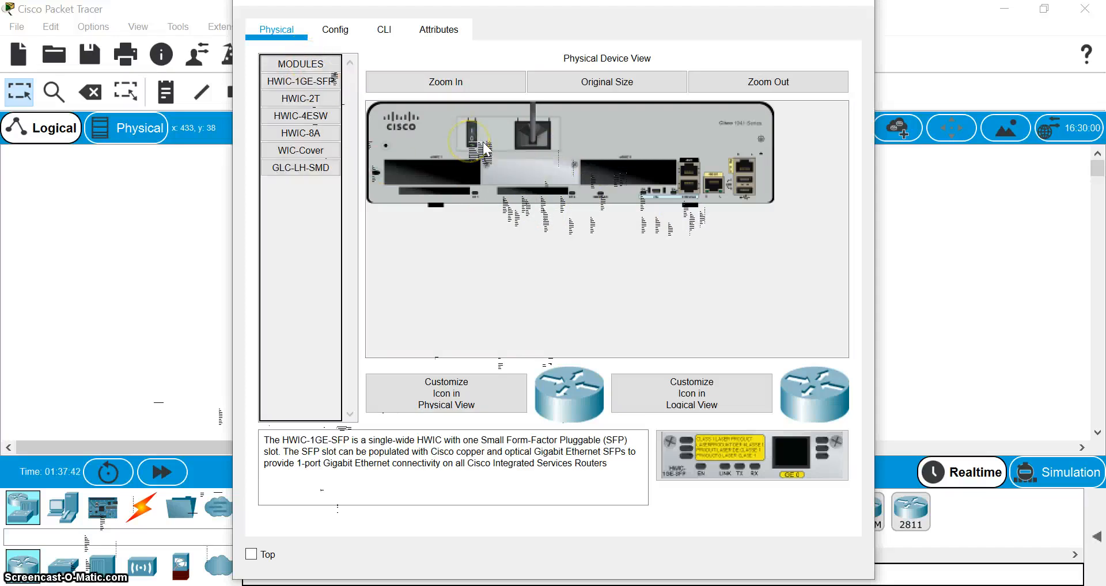
pyautogui.click(300, 168)
pyautogui.click(316, 152)
pyautogui.click(323, 137)
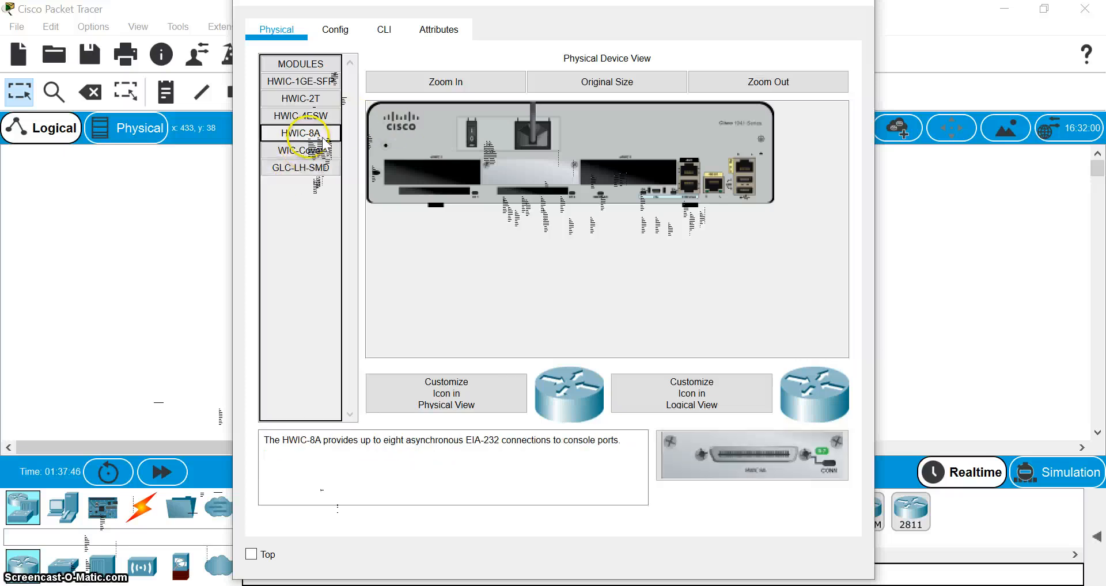
pyautogui.click(308, 115)
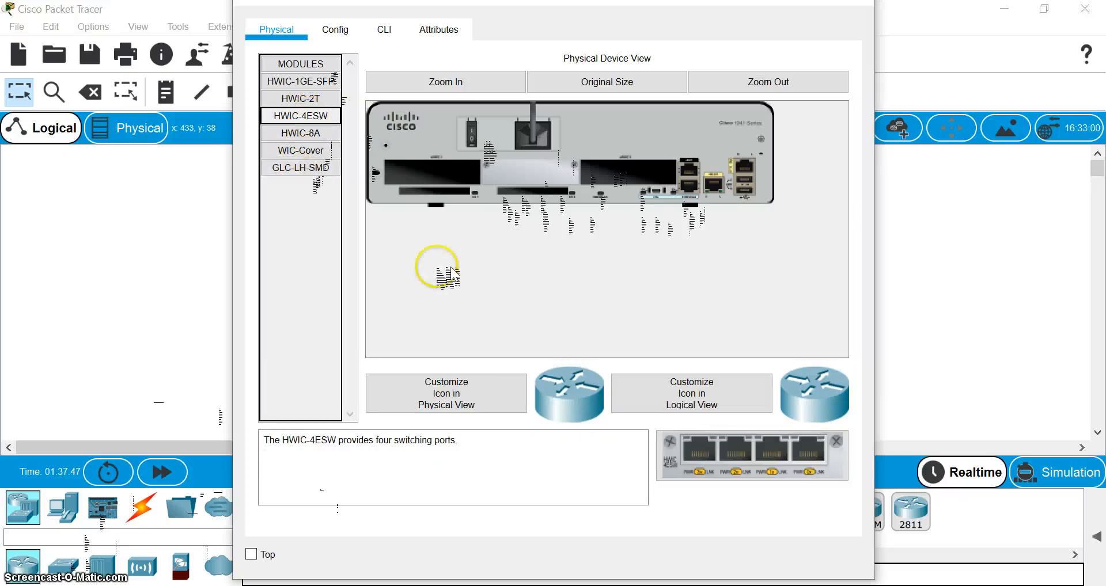
pyautogui.moveTo(728, 462); pyautogui.dragTo(442, 172)
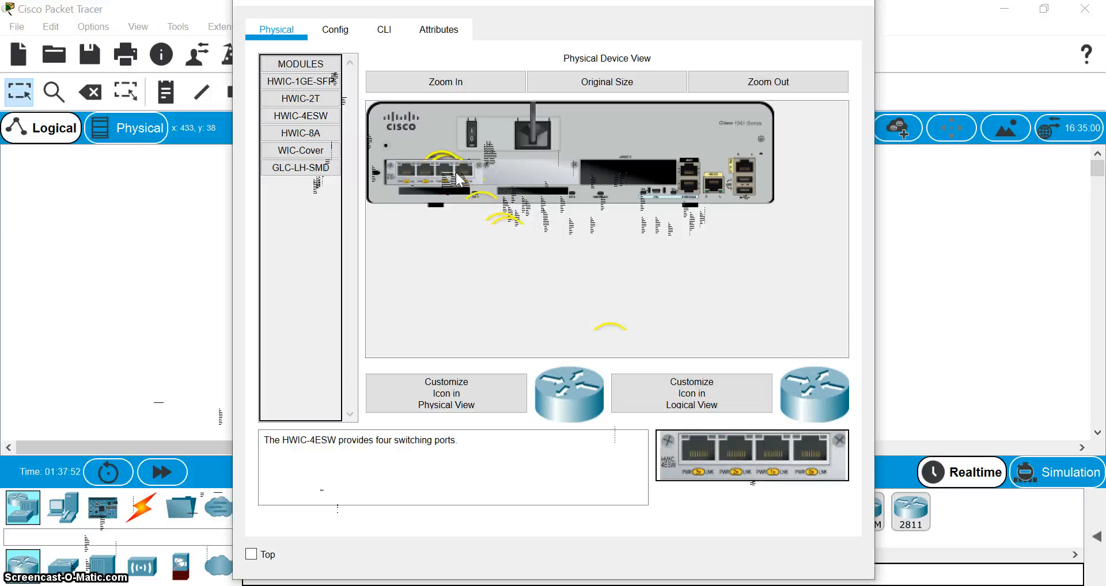
pyautogui.click(476, 138)
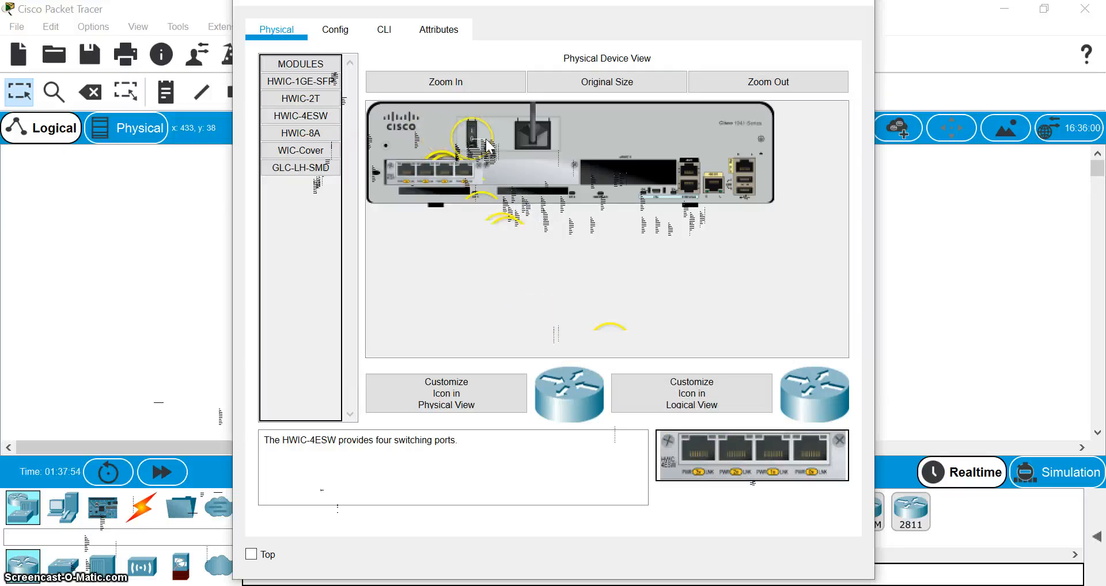
pyautogui.click(940, 32)
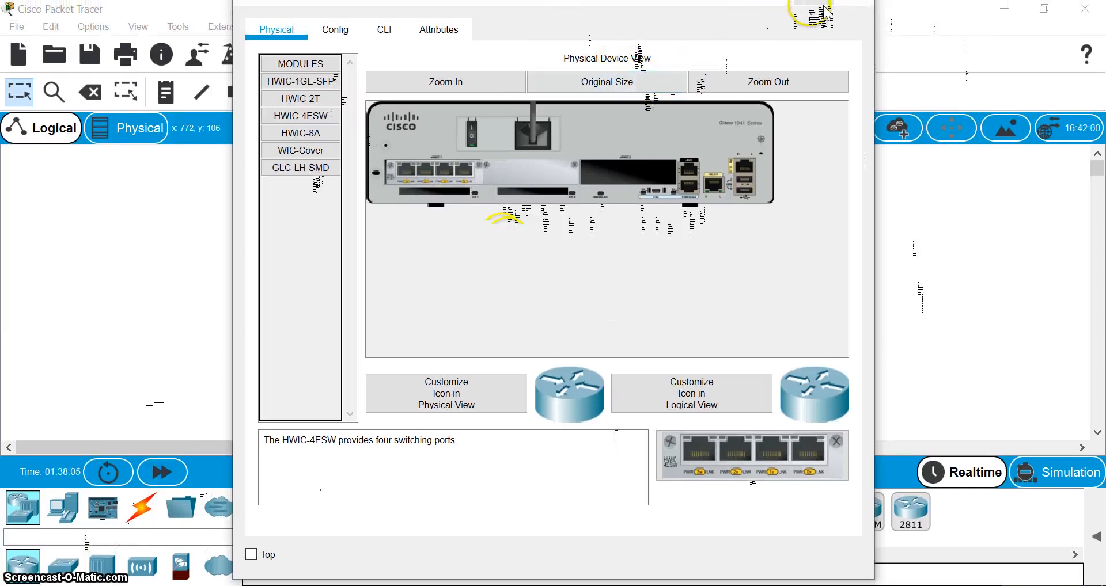
pyautogui.click(862, 4)
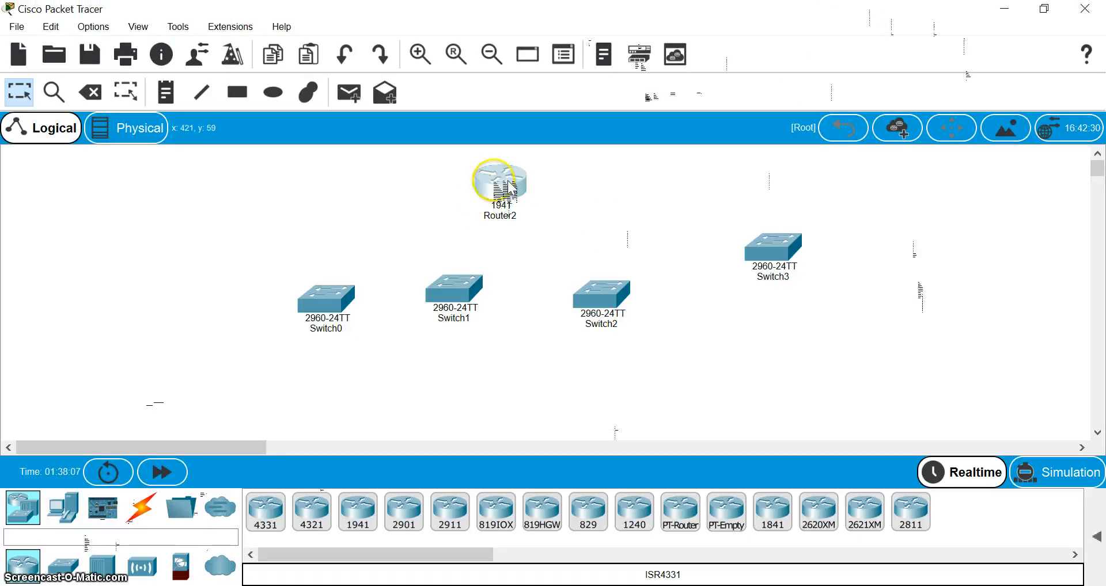
pyautogui.moveTo(509, 188)
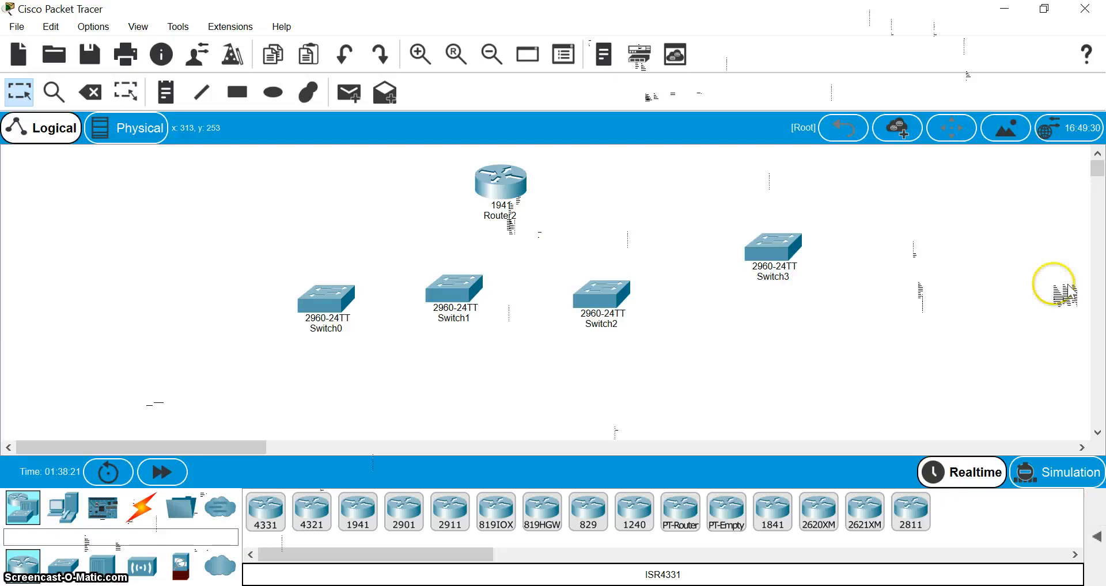
# Add four PC-PT end devices, two below Switch0 and two below Switch1.
pyautogui.click(66, 507)
pyautogui.moveTo(265, 509); pyautogui.dragTo(242, 381)
pyautogui.click(271, 511)
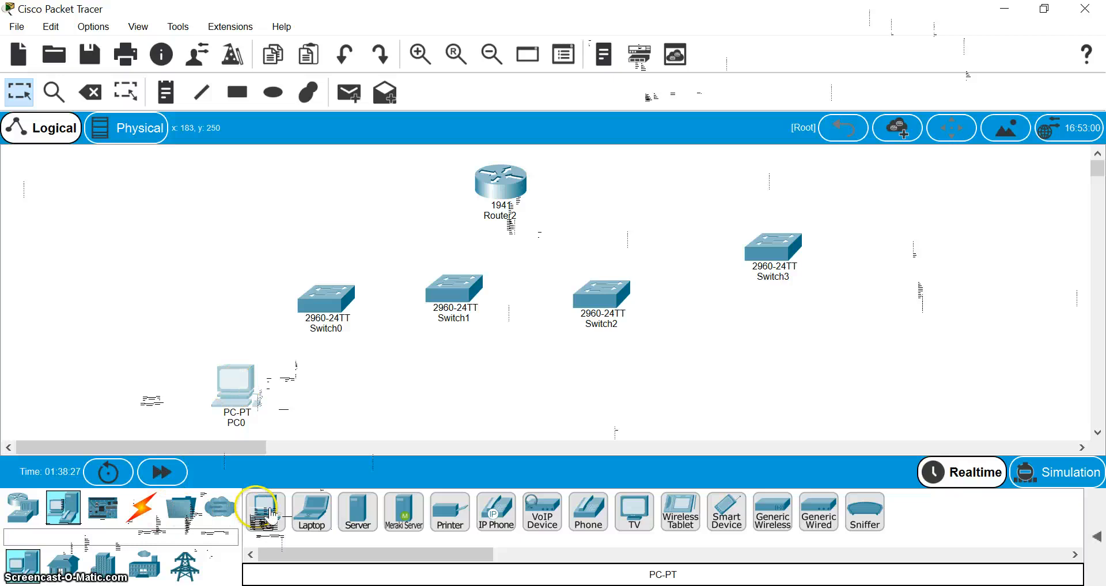
pyautogui.moveTo(270, 511); pyautogui.dragTo(449, 398)
pyautogui.moveTo(277, 521); pyautogui.dragTo(531, 375)
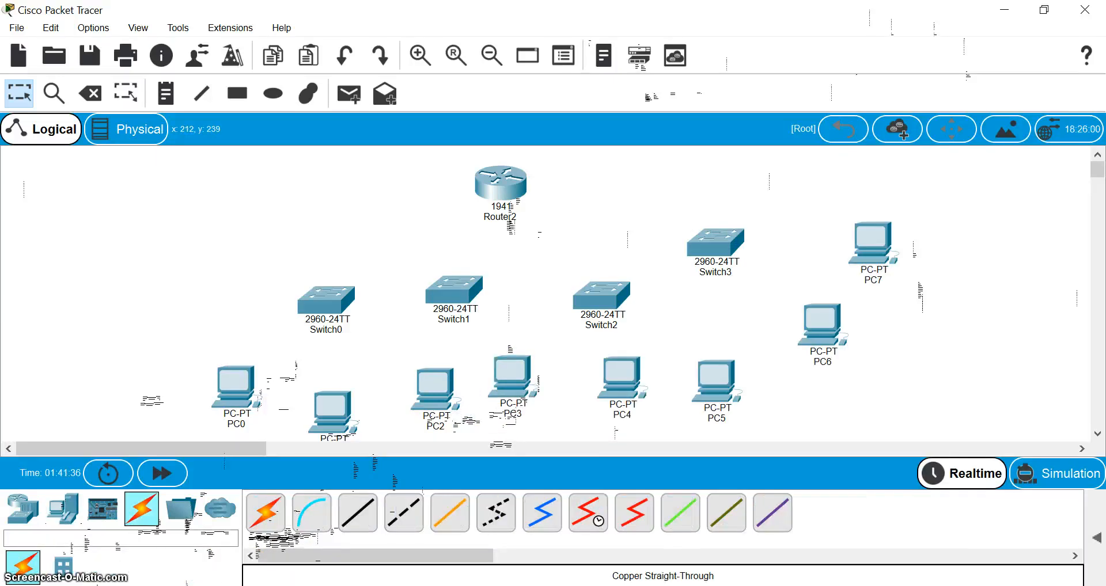
# Connect PC0's FastEthernet0 to Switch0's FastEthernet0/1 with a copper straight-through cable.
pyautogui.click(363, 512)
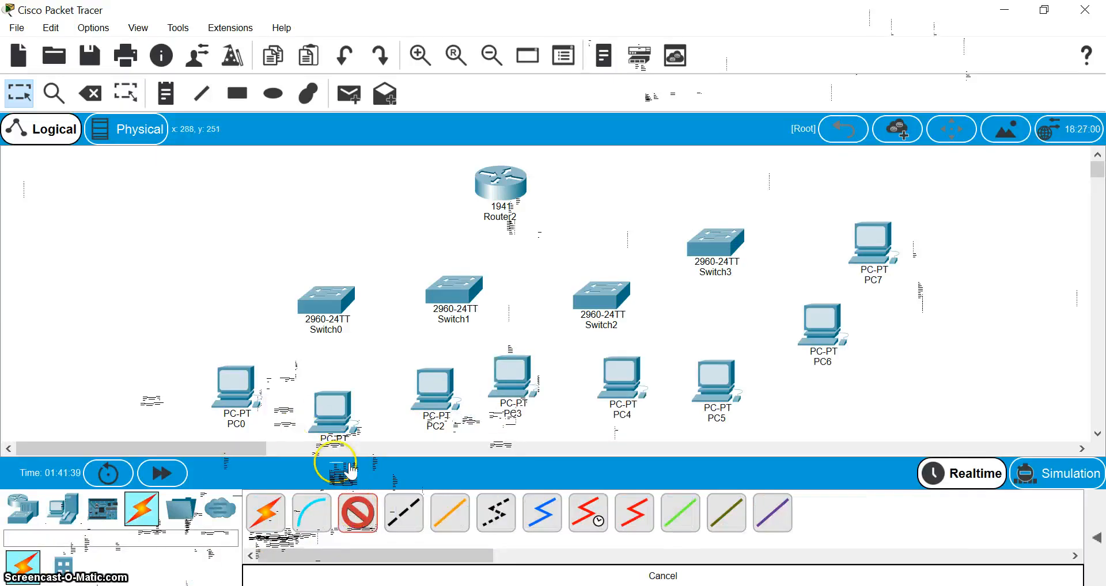
pyautogui.click(242, 383)
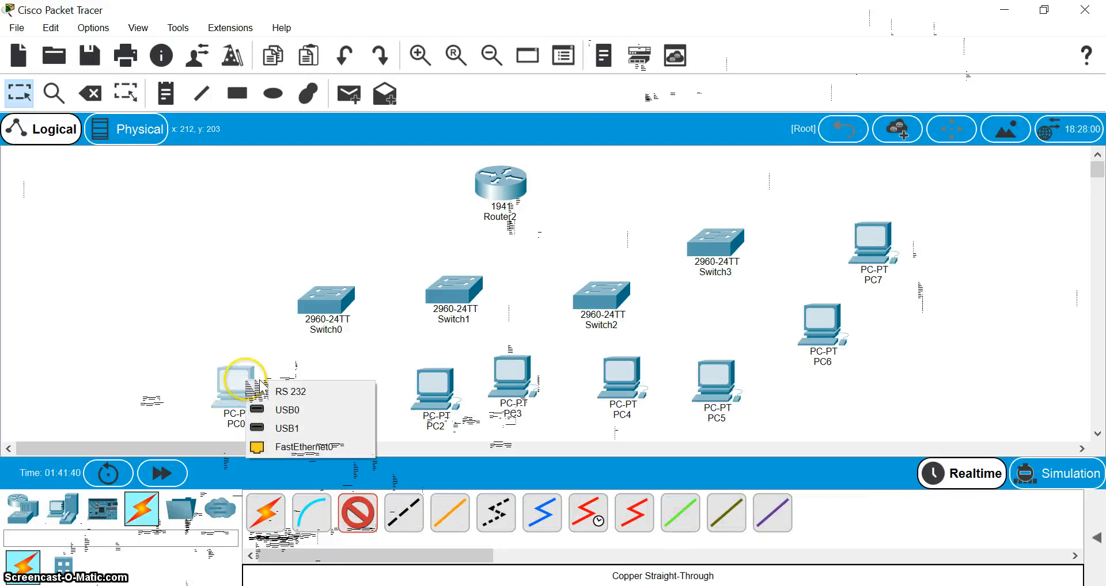
pyautogui.click(300, 447)
pyautogui.click(338, 306)
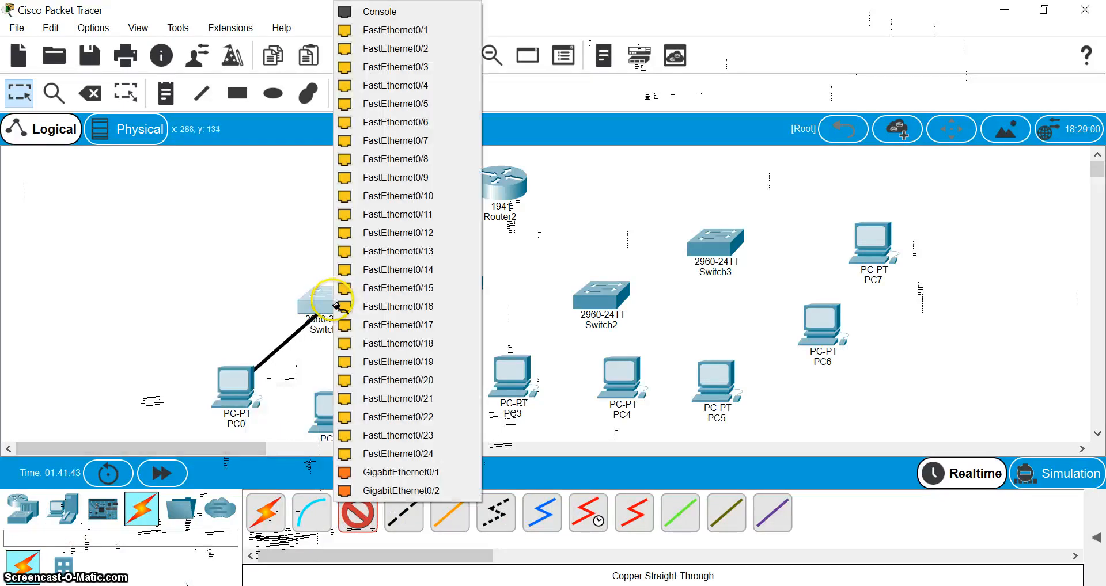
pyautogui.click(386, 30)
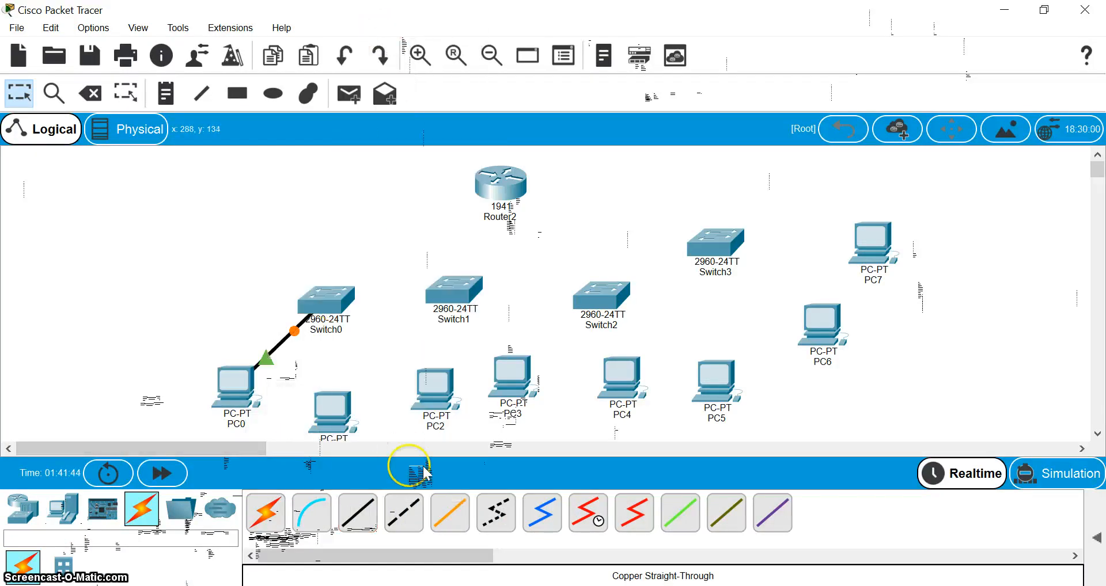
# Connect Switch0's FastEthernet0/2 to the router's GigabitEthernet0/0 with a copper straight-through cable.
pyautogui.click(357, 512)
pyautogui.click(352, 427)
pyautogui.click(323, 301)
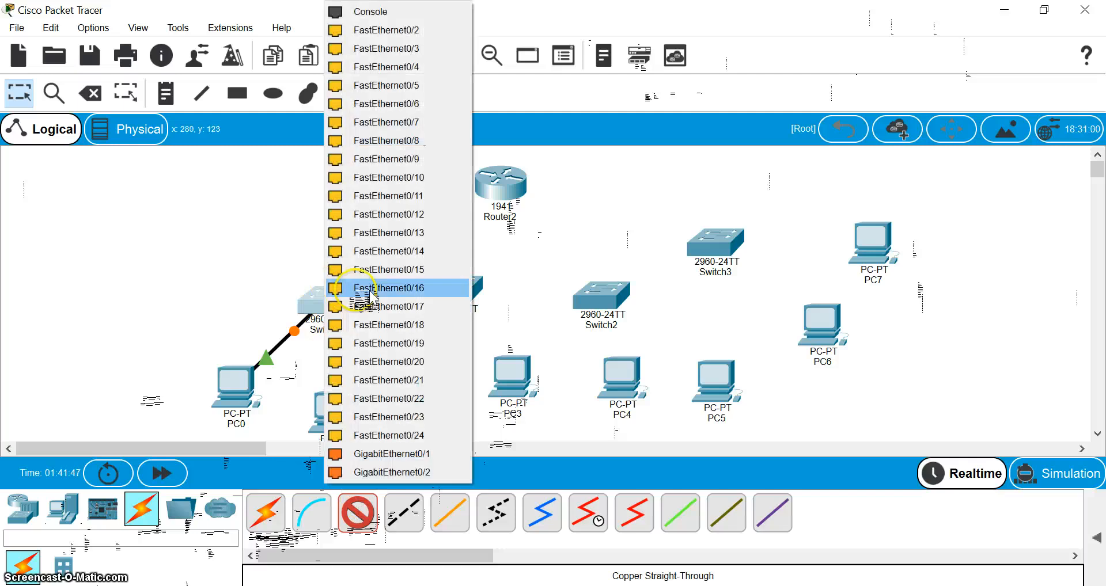
pyautogui.click(386, 30)
pyautogui.click(496, 180)
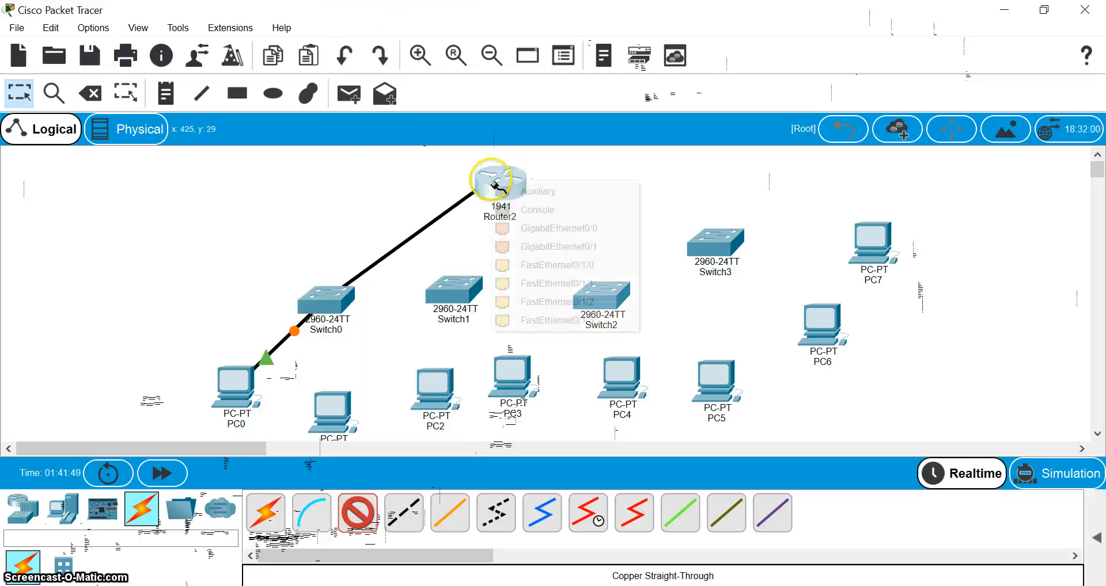
pyautogui.click(519, 229)
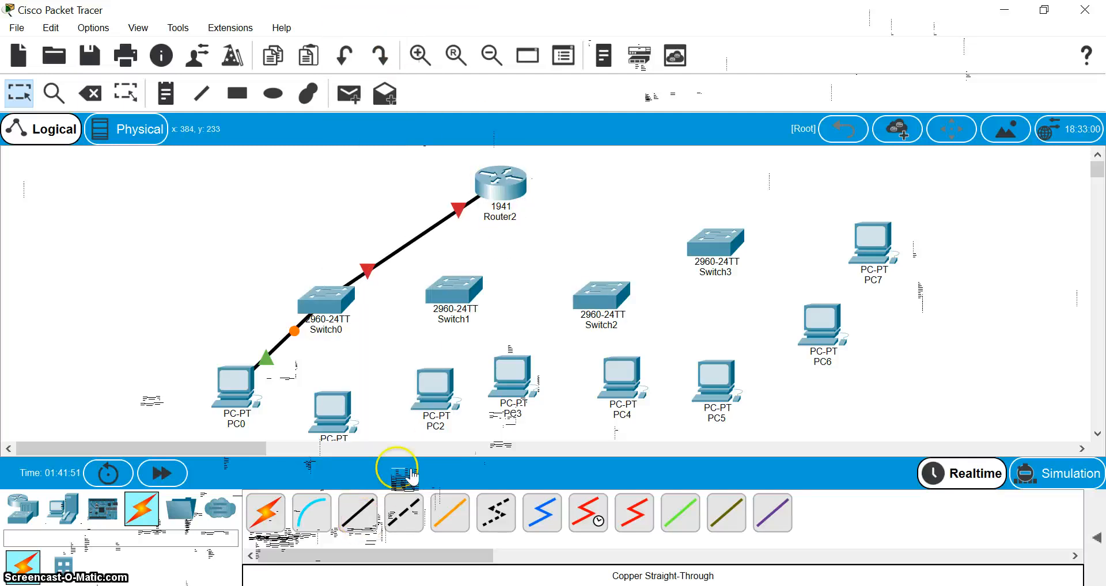
# Connect the router's GigabitEthernet0/1 to Switch1's FastEthernet0/1 with a copper straight-through cable.
pyautogui.click(357, 512)
pyautogui.click(513, 191)
pyautogui.click(521, 234)
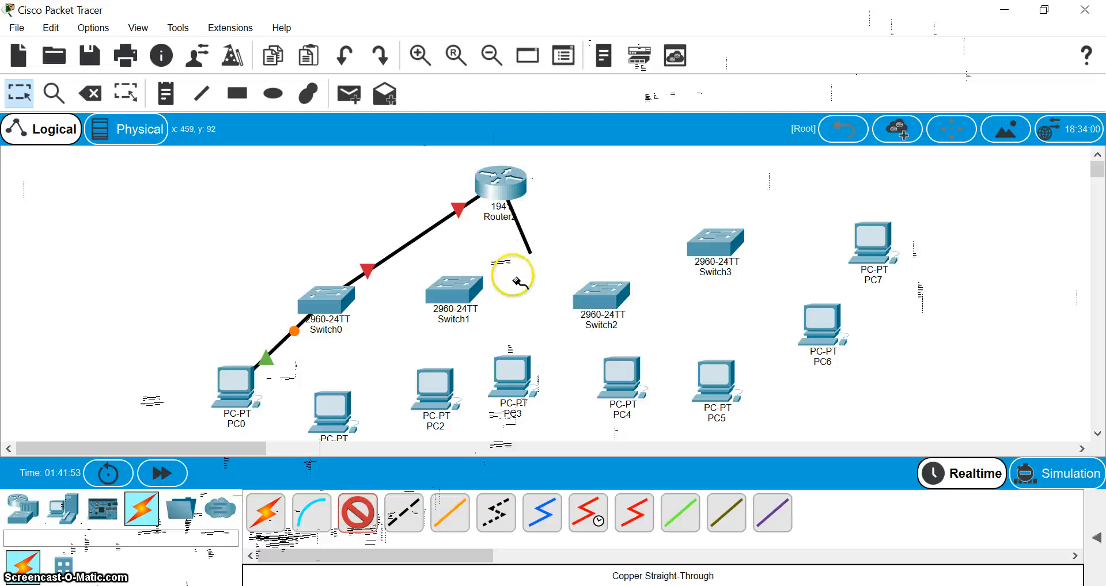
pyautogui.click(472, 288)
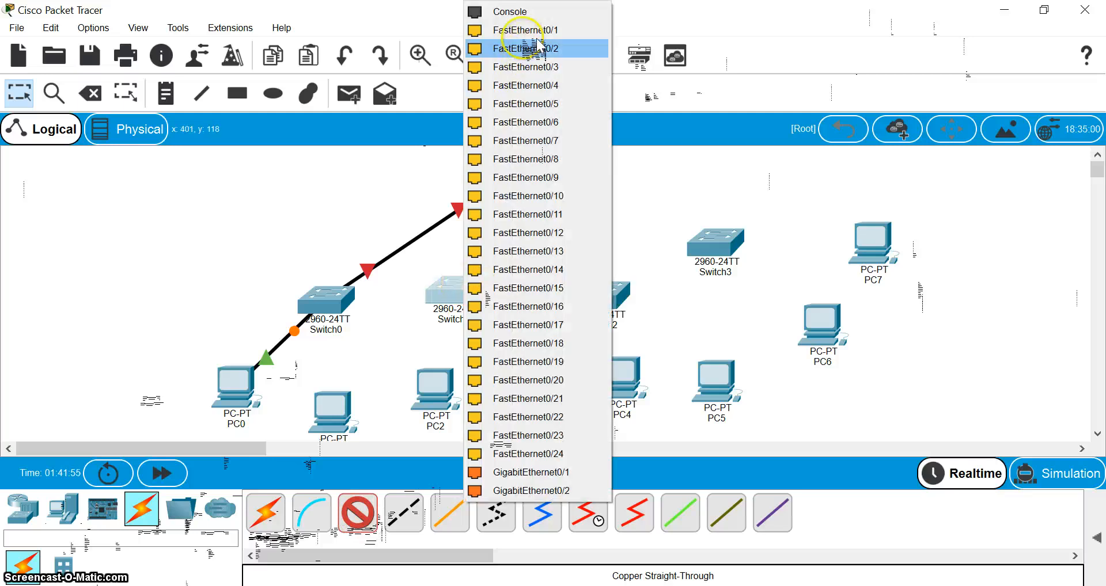
pyautogui.click(488, 87)
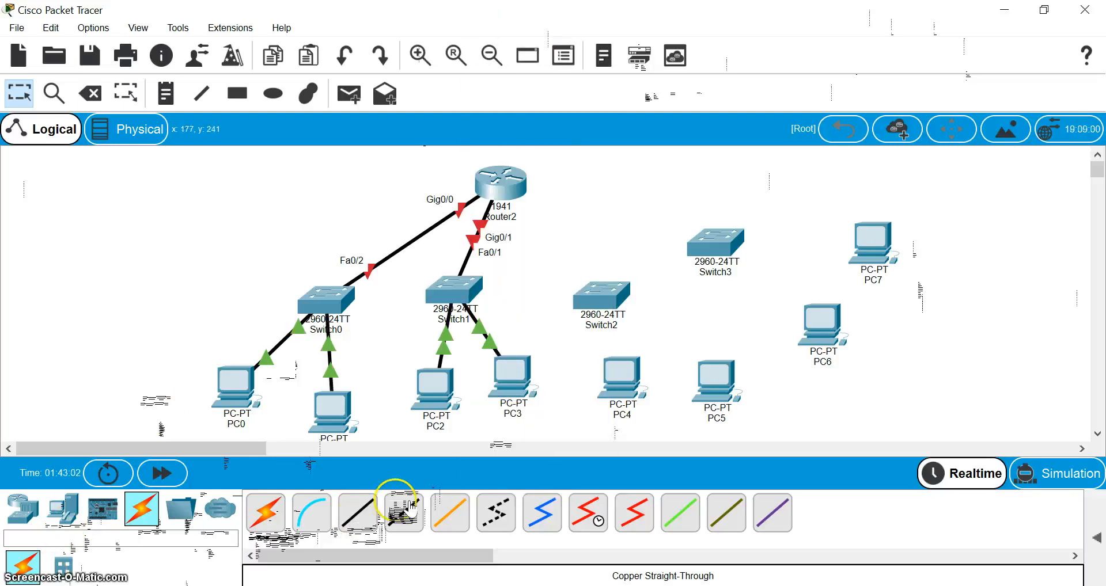
# Connect the router's FastEthernet0/1/0 to Switch2's FastEthernet0/1 with a copper straight-through cable.
pyautogui.click(357, 512)
pyautogui.click(516, 180)
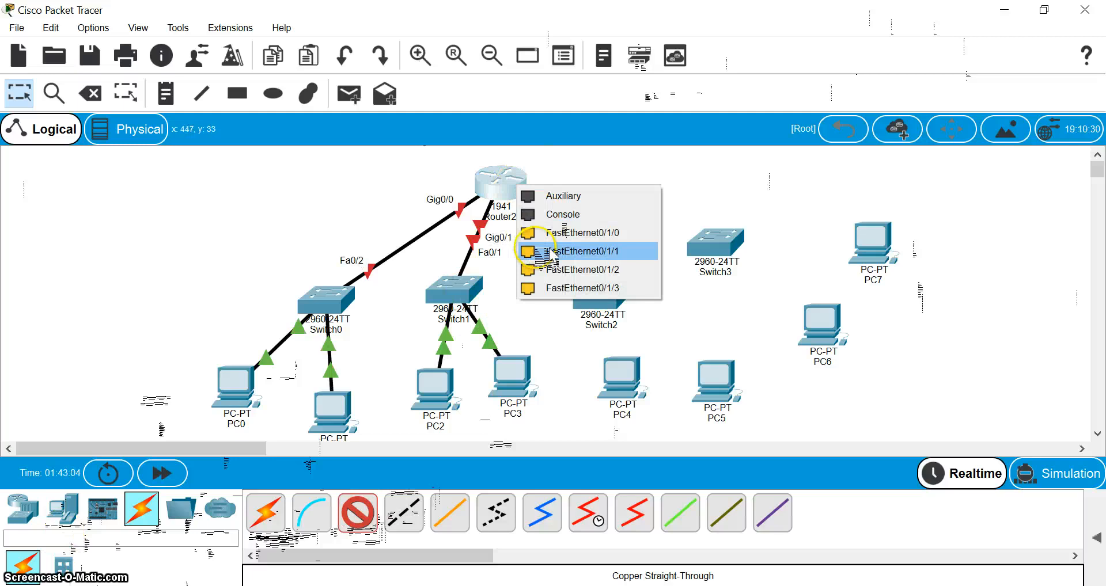
pyautogui.click(550, 232)
pyautogui.click(604, 290)
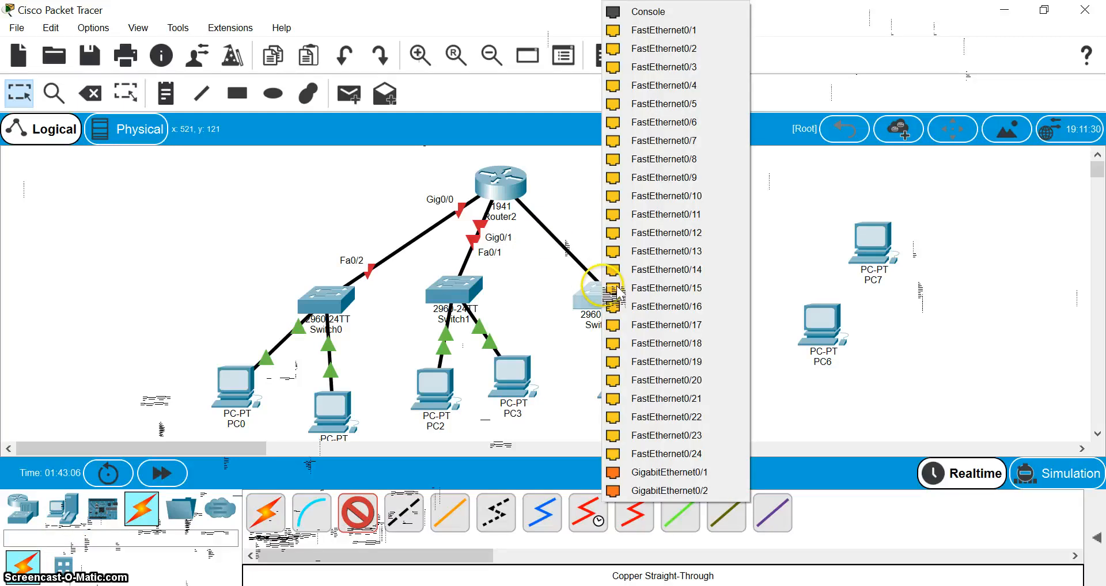
pyautogui.click(656, 32)
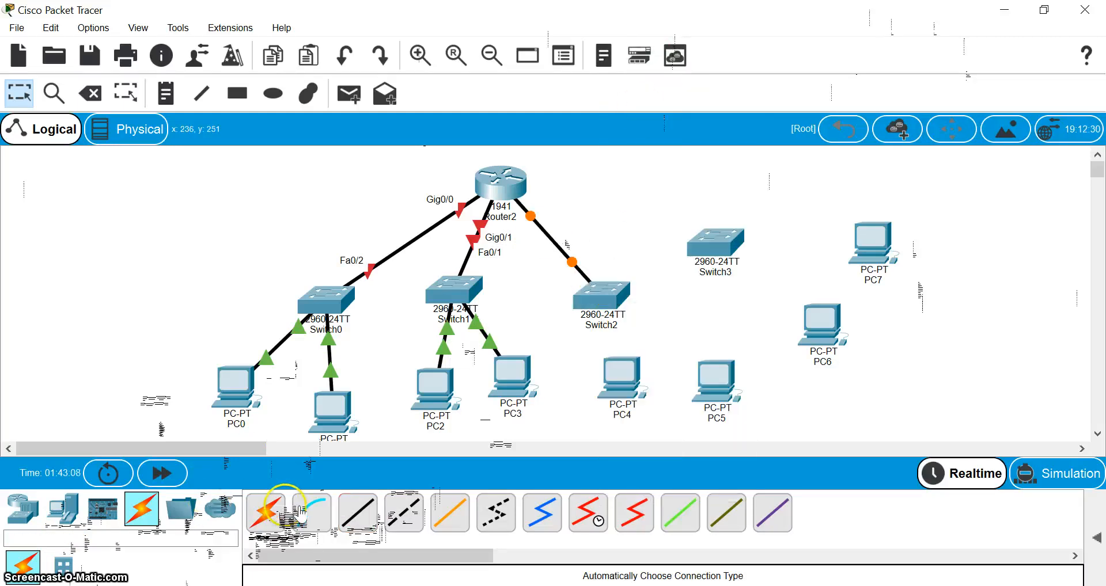
# Connect Switch2 to PC4's FastEthernet0 with a copper straight-through cable.
pyautogui.click(358, 512)
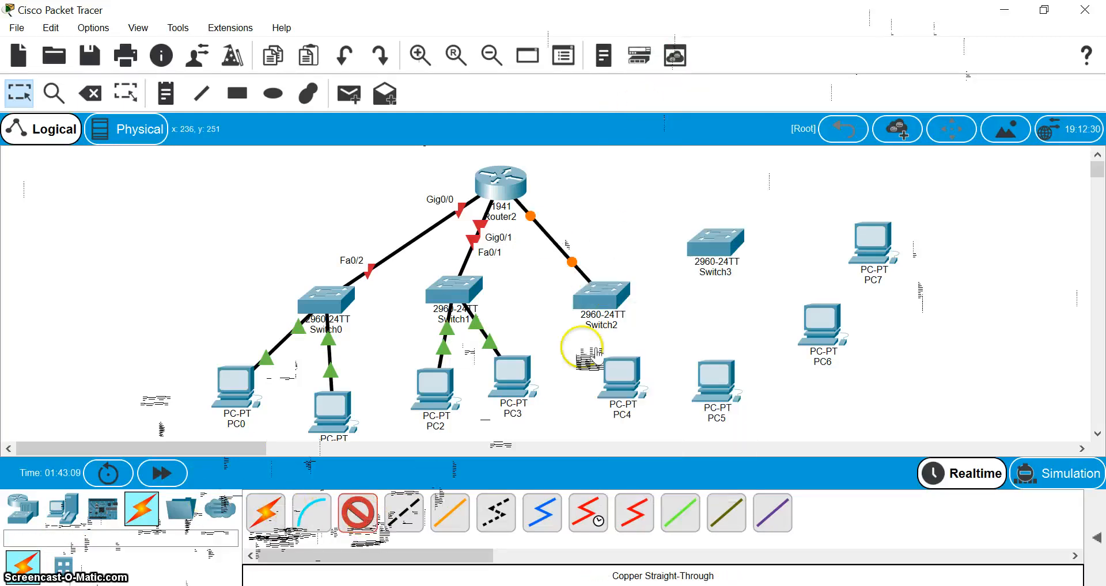
pyautogui.click(606, 303)
pyautogui.click(671, 30)
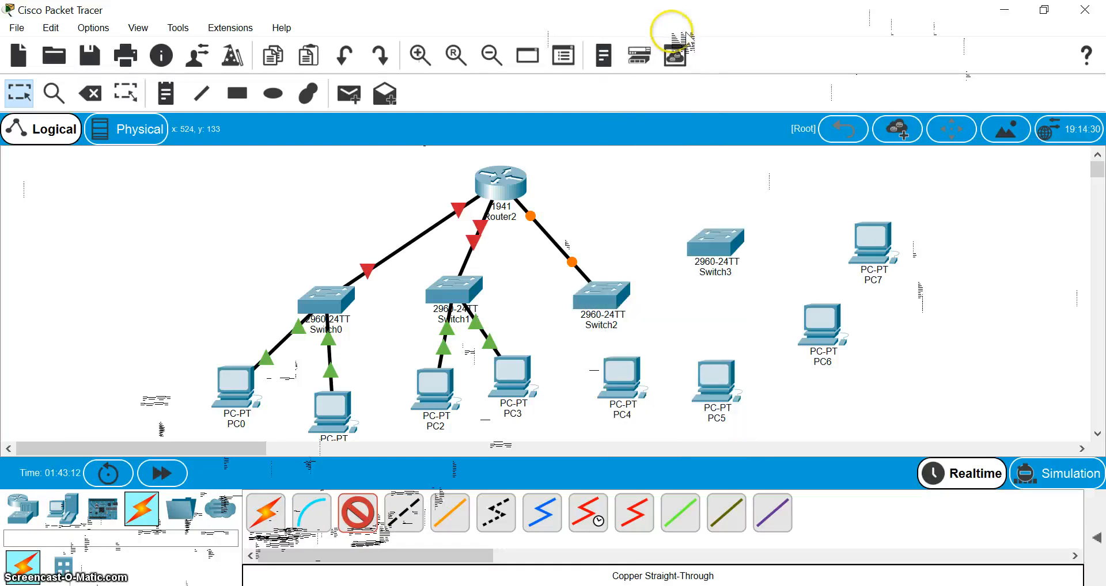
pyautogui.click(616, 376)
pyautogui.click(676, 451)
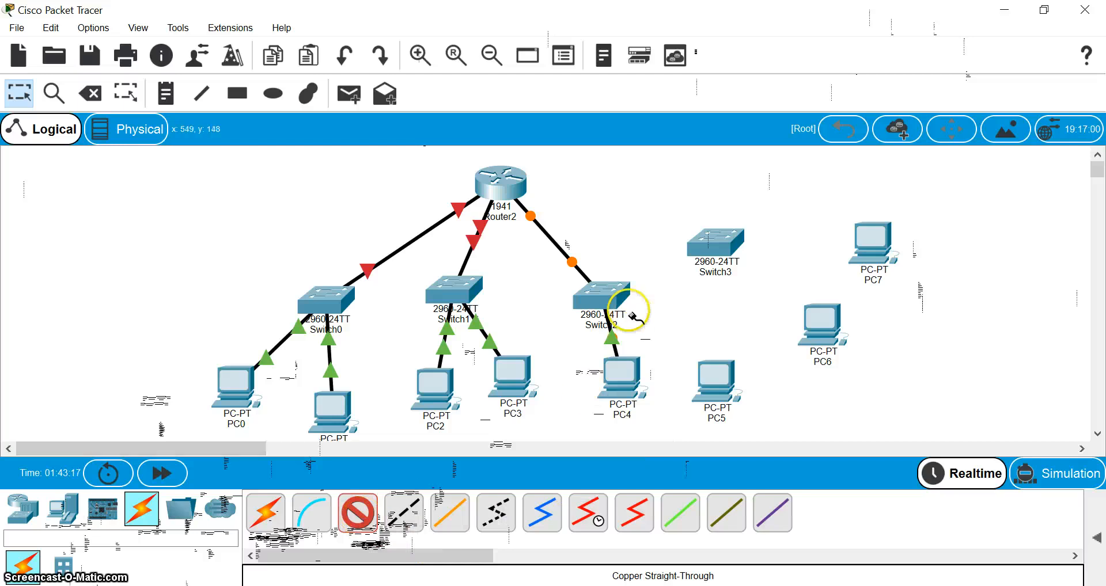
# Connect Switch2 to PC5's FastEthernet0, using a free FastEthernet port on the switch.
pyautogui.click(610, 293)
pyautogui.click(714, 325)
pyautogui.click(717, 378)
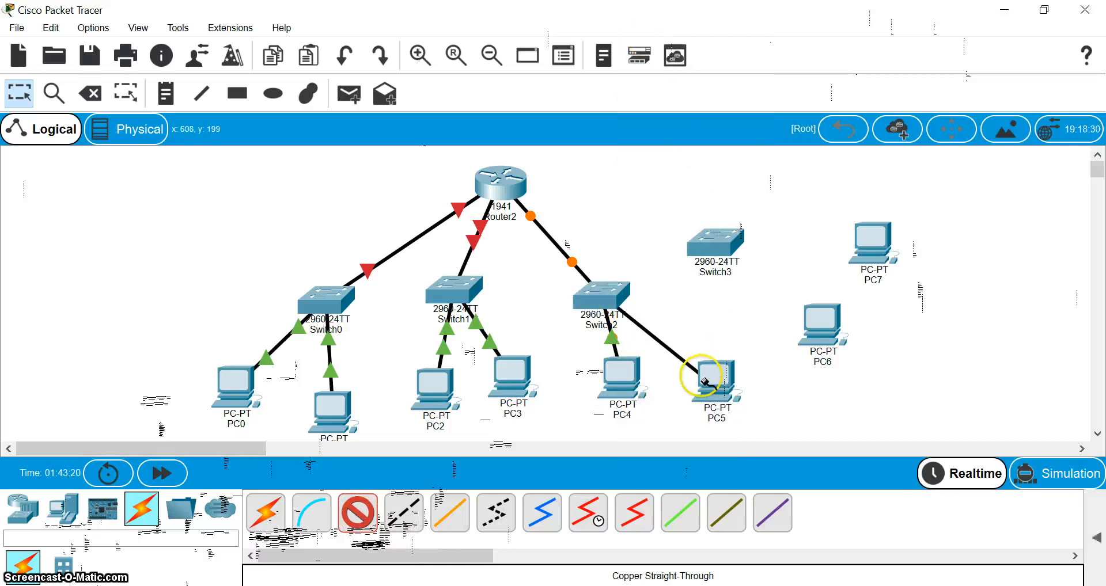
pyautogui.click(750, 444)
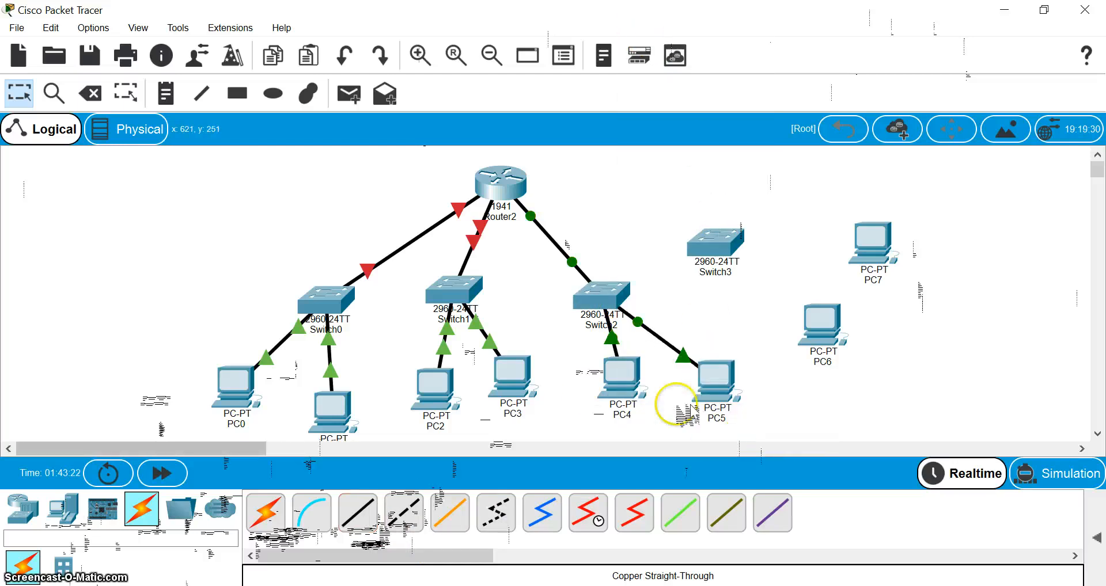
# Connect the router's FastEthernet0/1/1 to Switch3's FastEthernet0/1 with a copper straight-through cable.
pyautogui.click(358, 512)
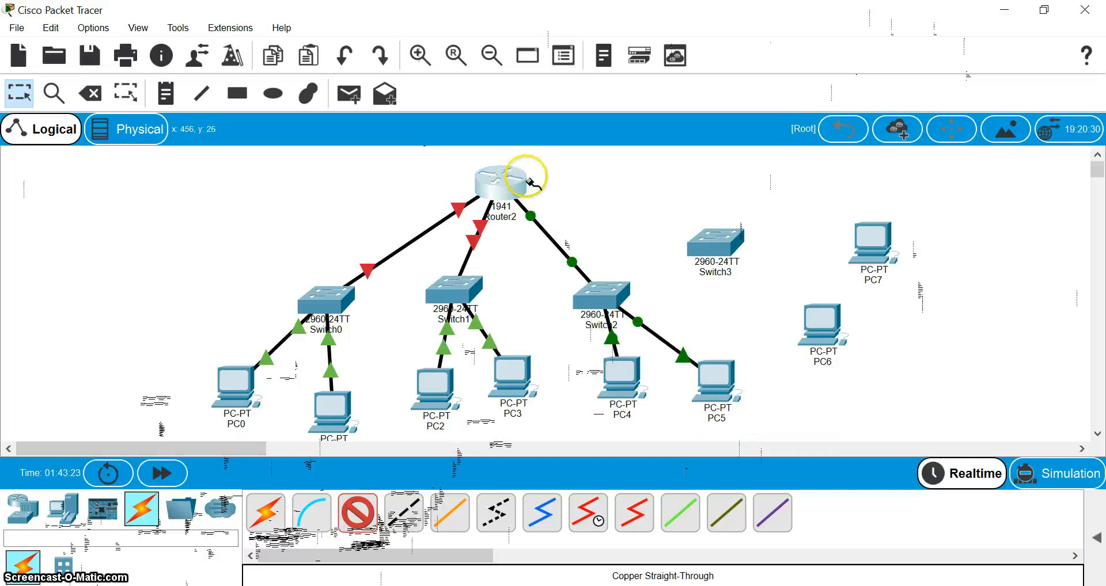
pyautogui.click(514, 178)
pyautogui.click(623, 224)
pyautogui.click(705, 249)
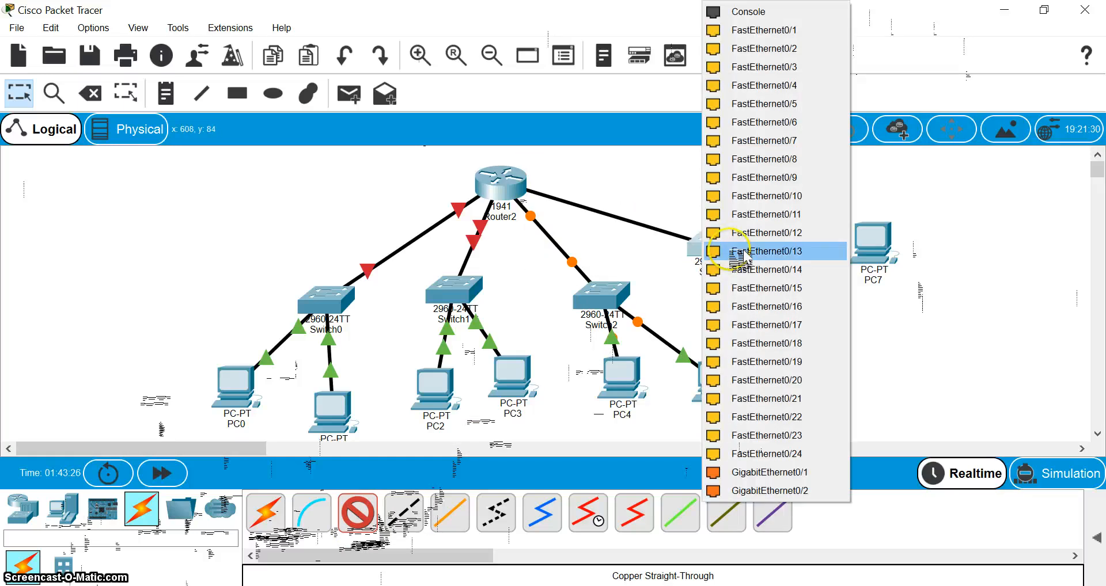
pyautogui.click(741, 66)
# Connect Switch3 to PC6's FastEthernet0 with a copper straight-through cable, using a free FastEthernet port on the switch.
pyautogui.click(372, 496)
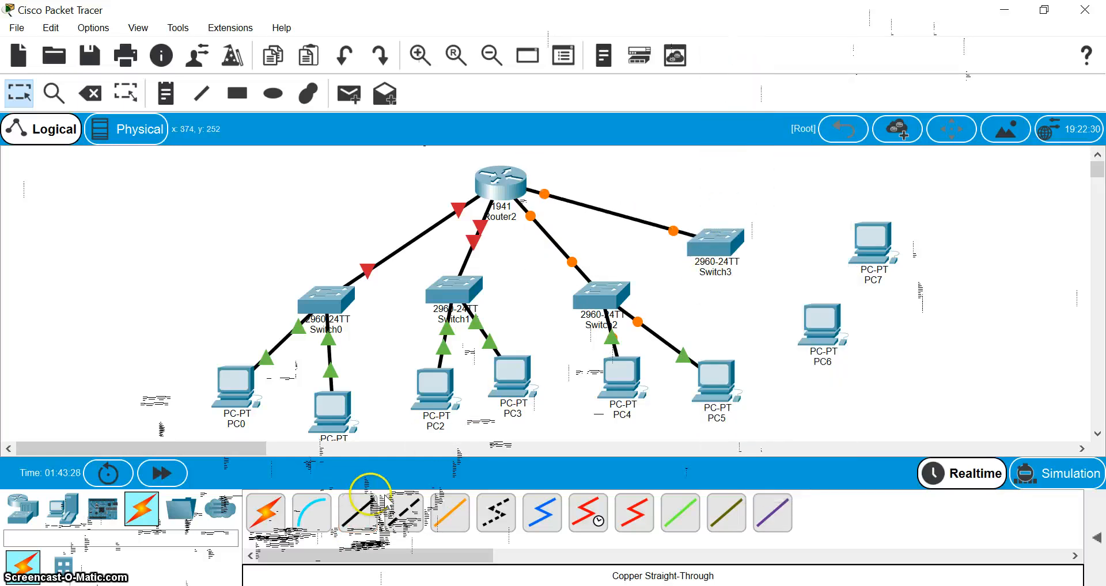
pyautogui.click(723, 244)
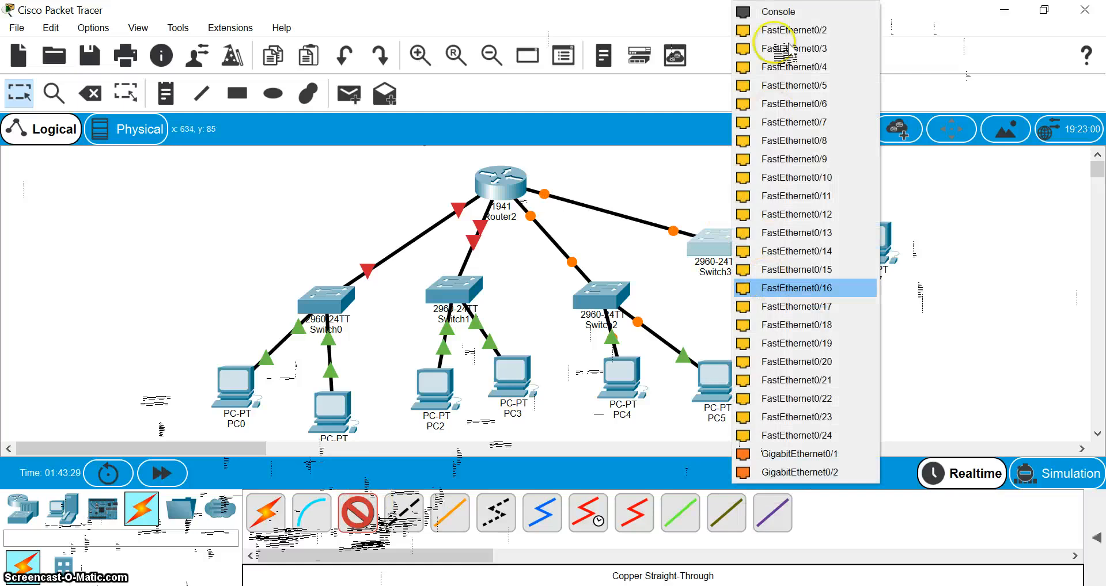
pyautogui.click(792, 43)
pyautogui.click(820, 323)
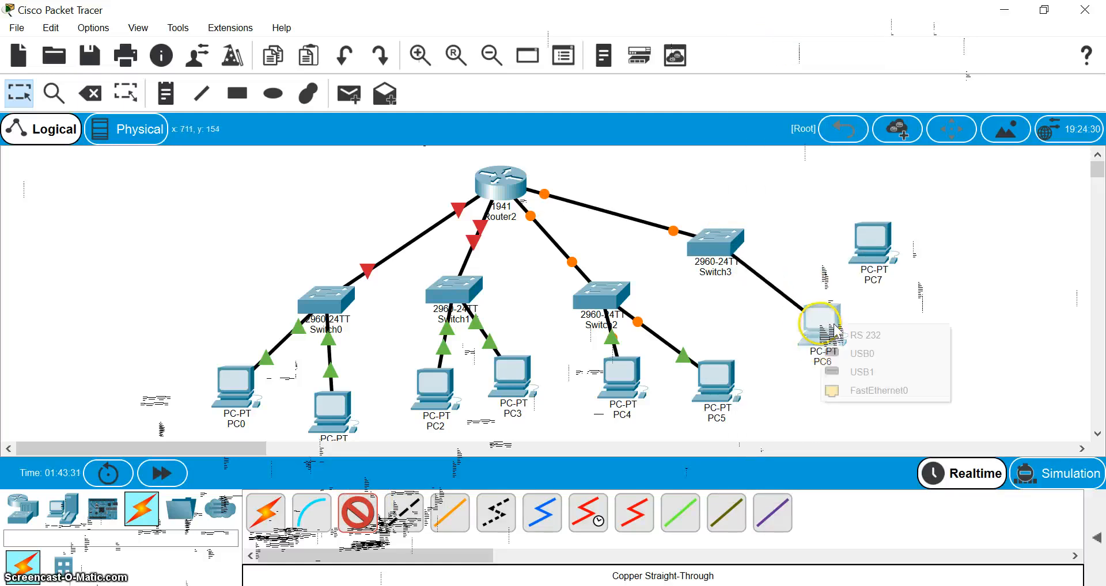
pyautogui.click(866, 390)
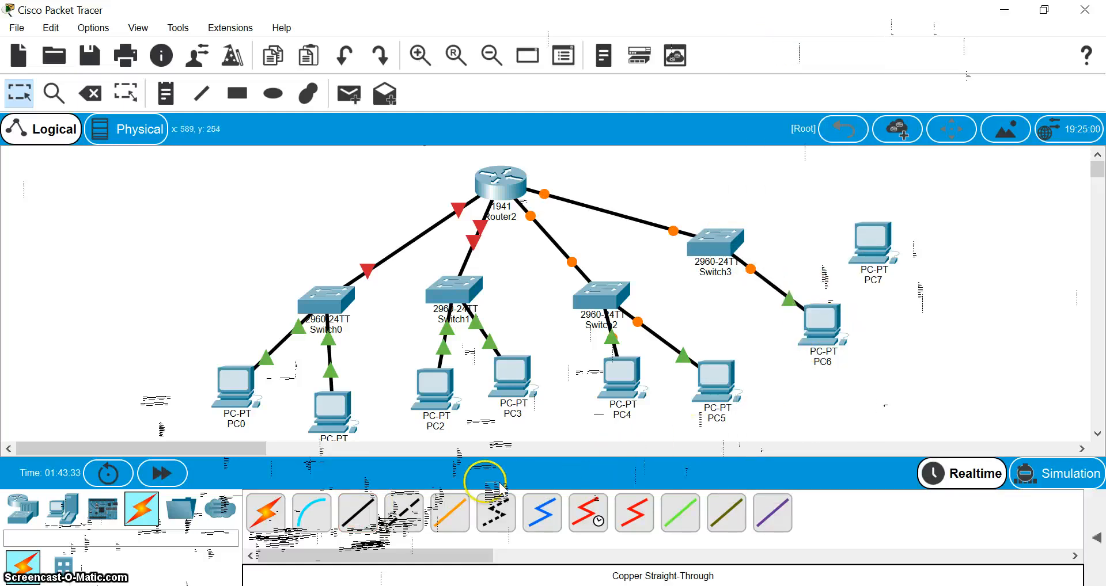
# Connect another free FastEthernet port on Switch3 to PC7's FastEthernet0 with a copper straight-through cable.
pyautogui.click(373, 508)
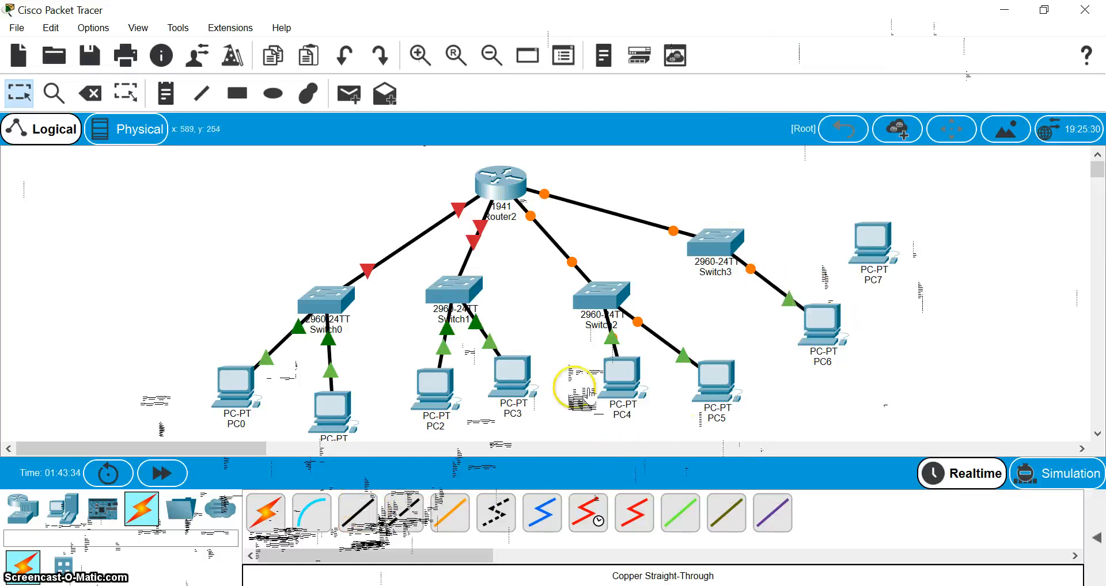
pyautogui.click(727, 246)
pyautogui.click(783, 39)
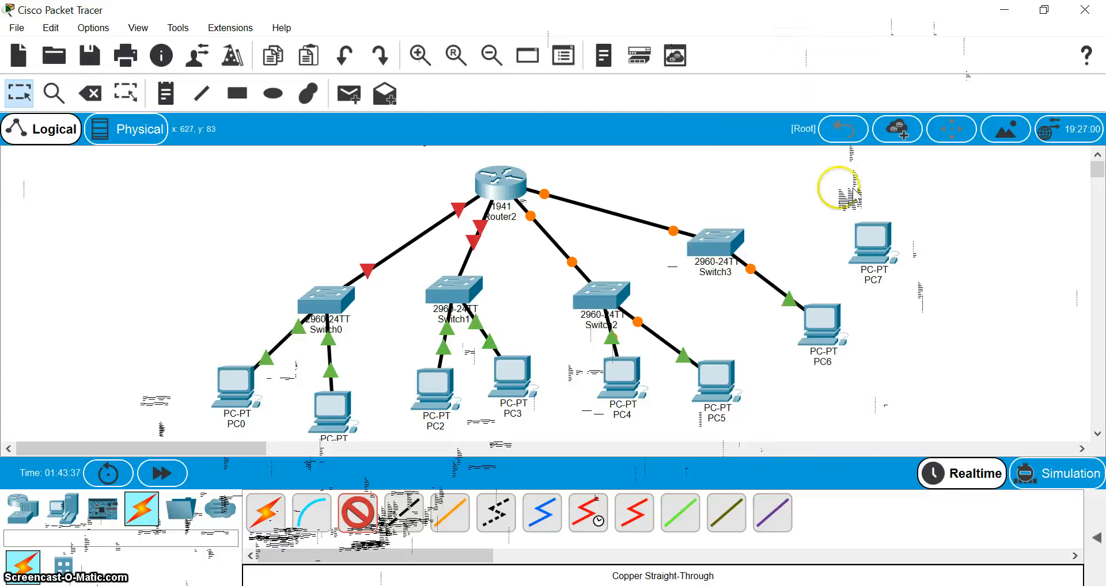
pyautogui.click(869, 238)
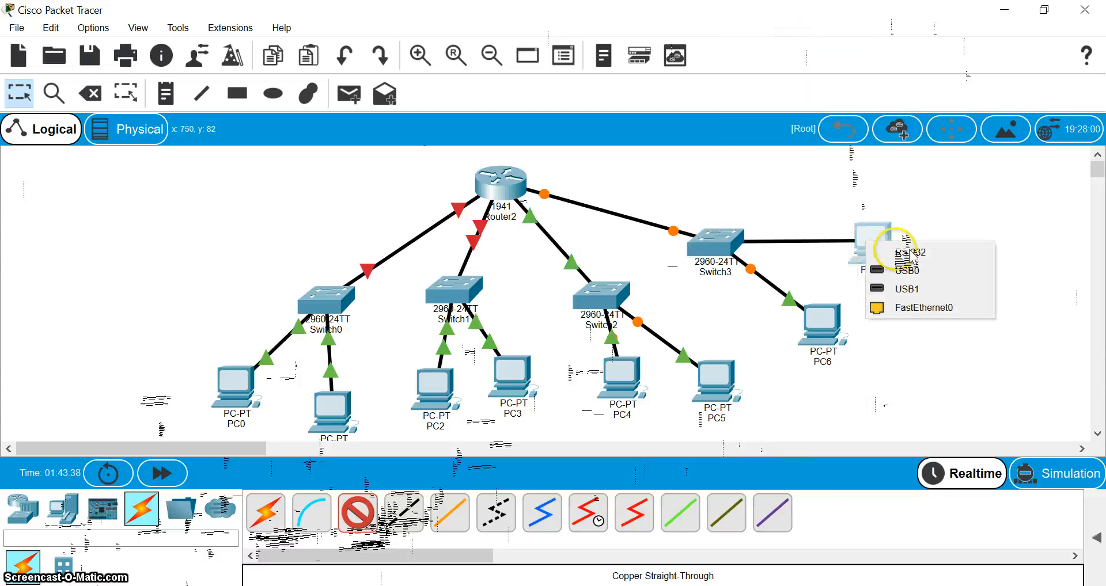
pyautogui.click(920, 307)
# Review the router's port summary and its GigabitEthernet0/0 interface settings, and close the router window.
pyautogui.moveTo(520, 190)
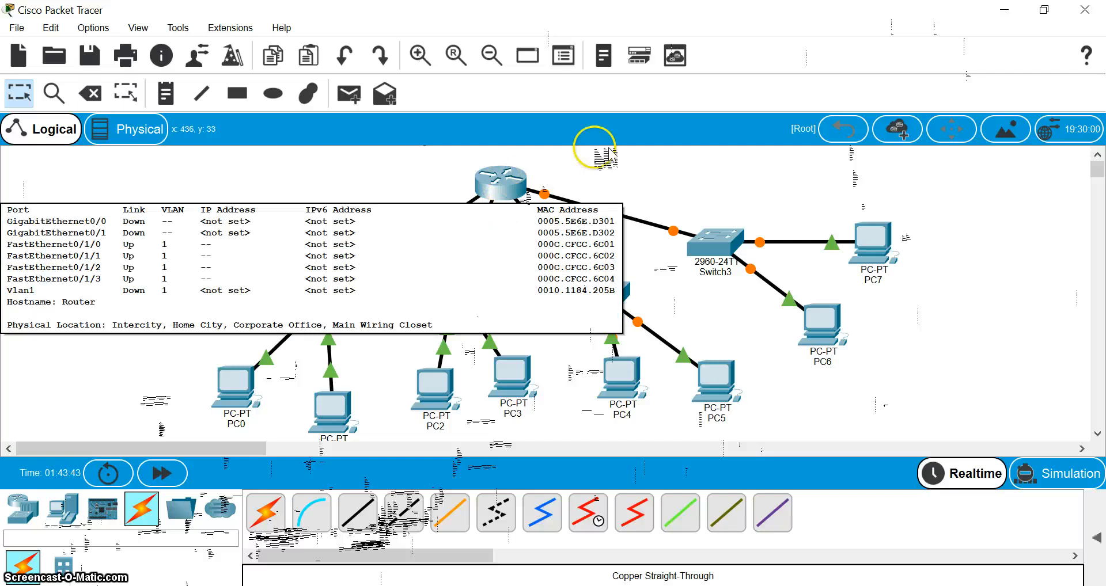
pyautogui.click(504, 180)
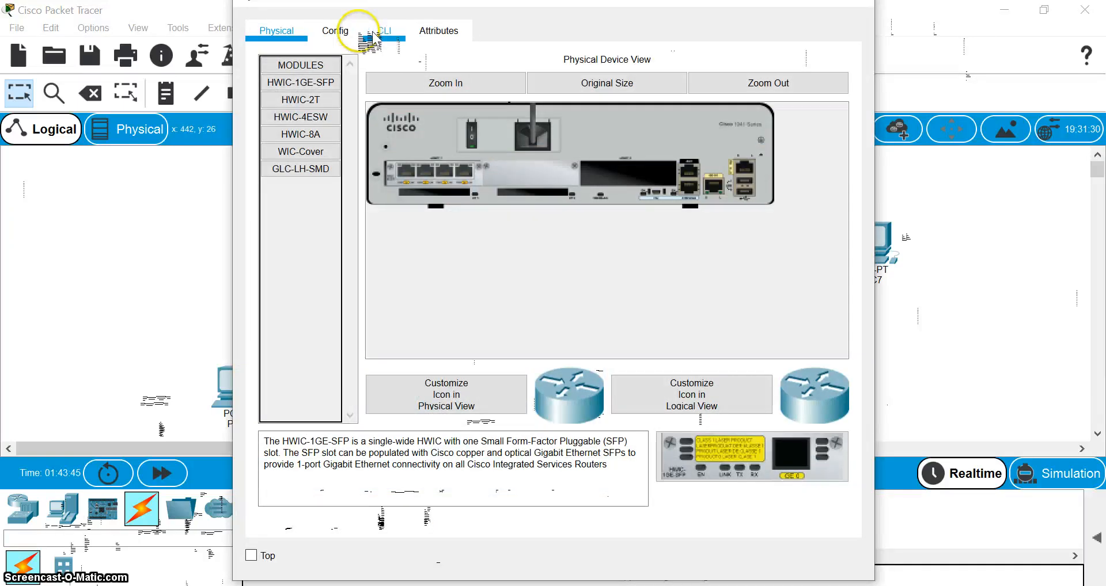
pyautogui.click(360, 32)
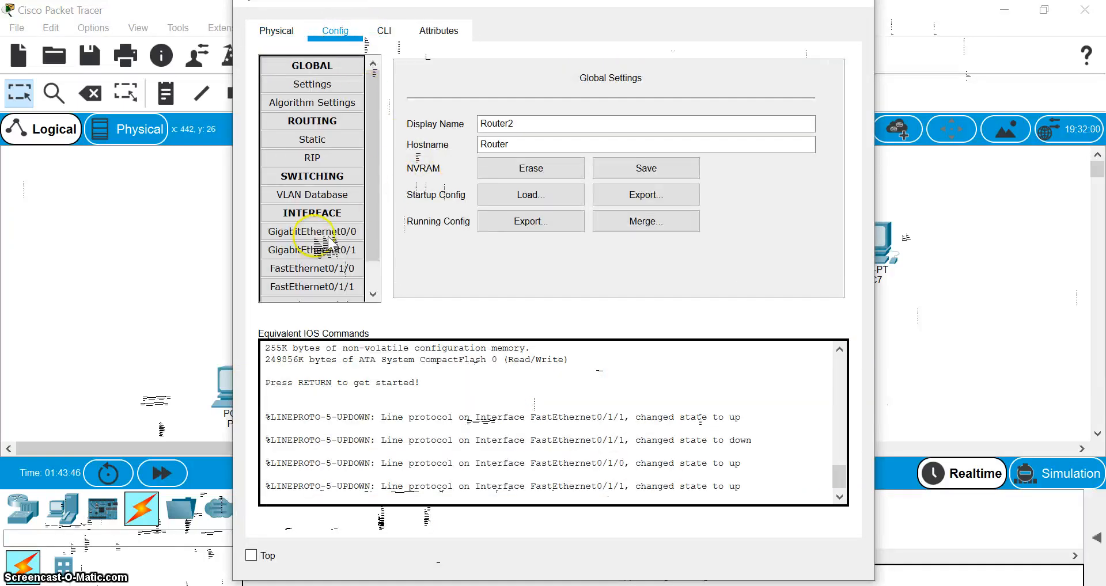
pyautogui.click(348, 232)
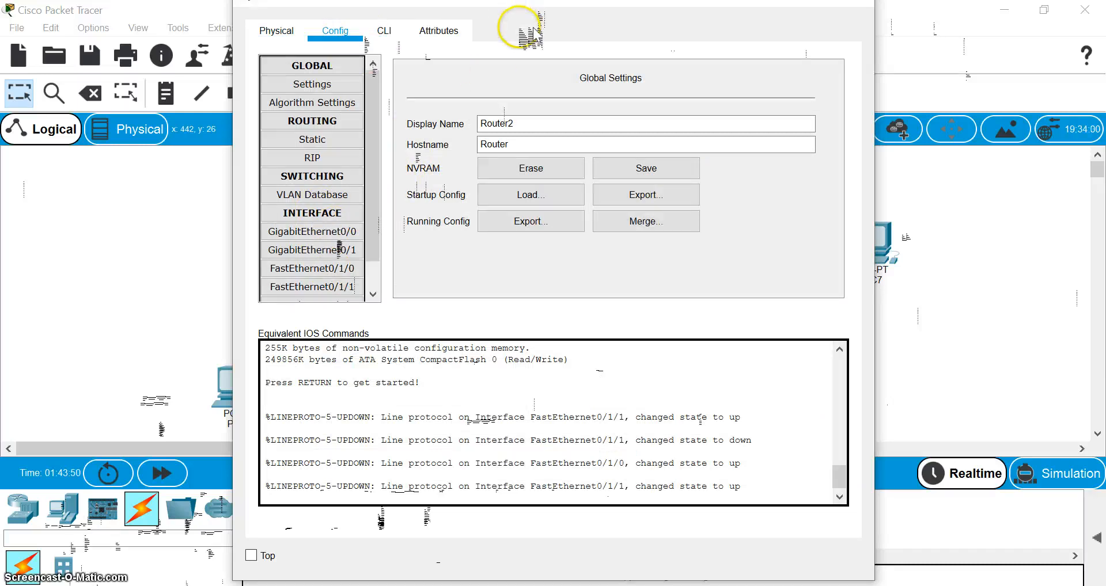
pyautogui.moveTo(557, 3); pyautogui.dragTo(884, 26)
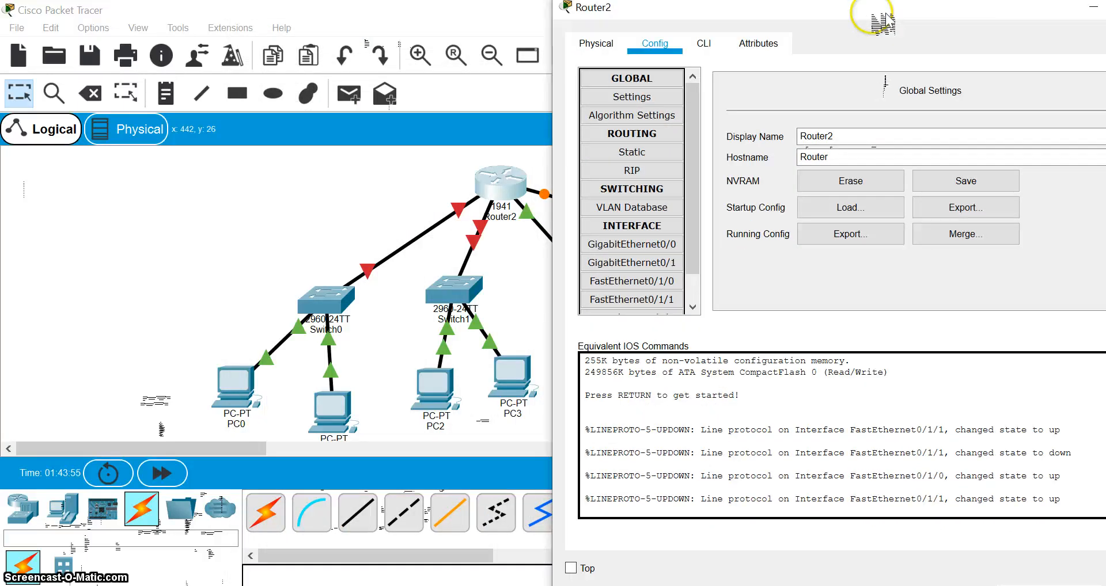
pyautogui.click(648, 251)
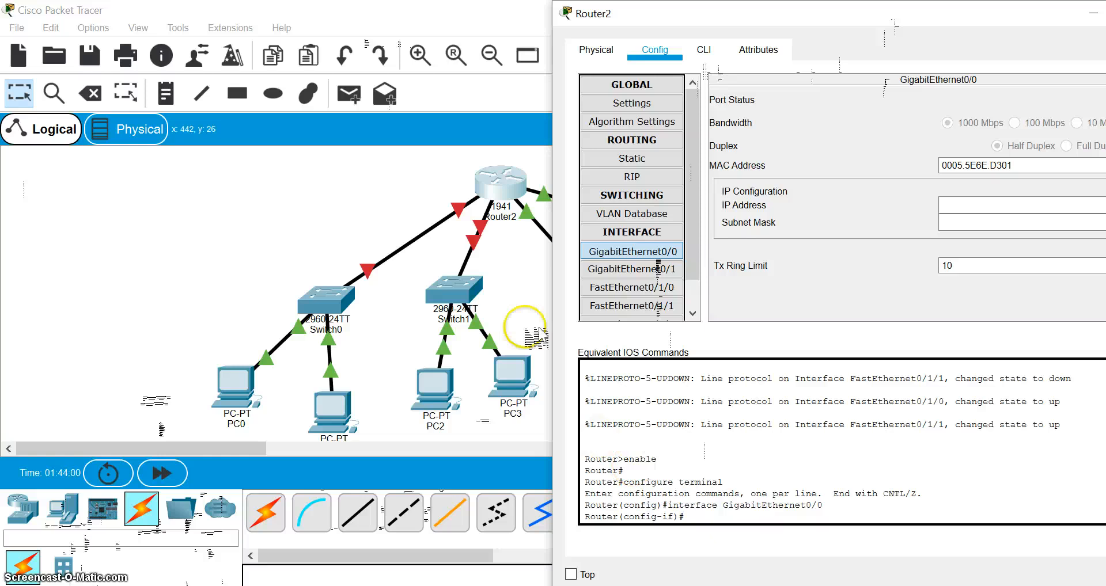
pyautogui.click(642, 256)
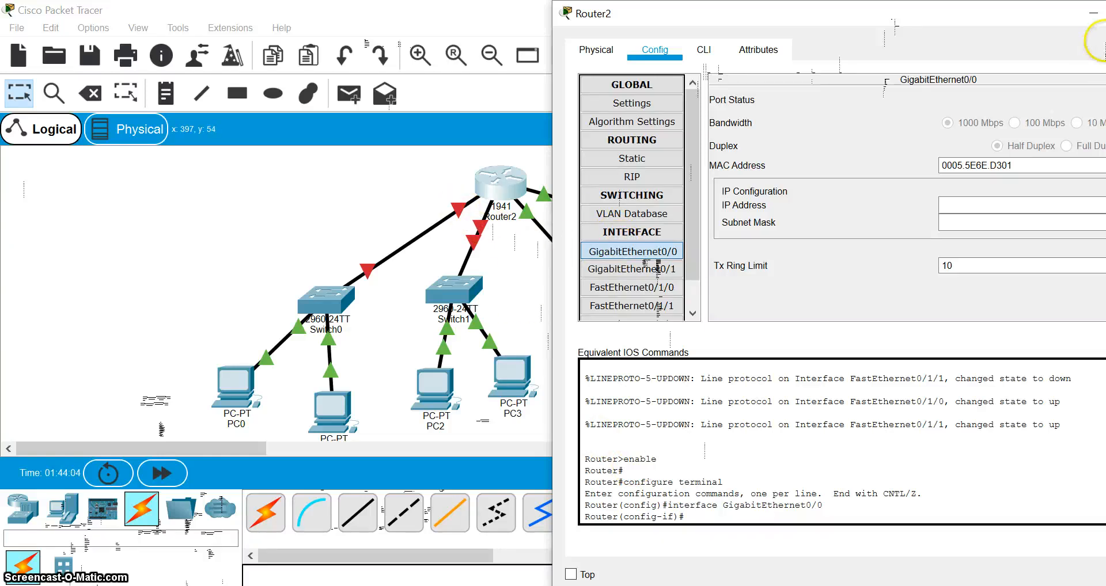
pyautogui.moveTo(948, 10); pyautogui.dragTo(778, 81)
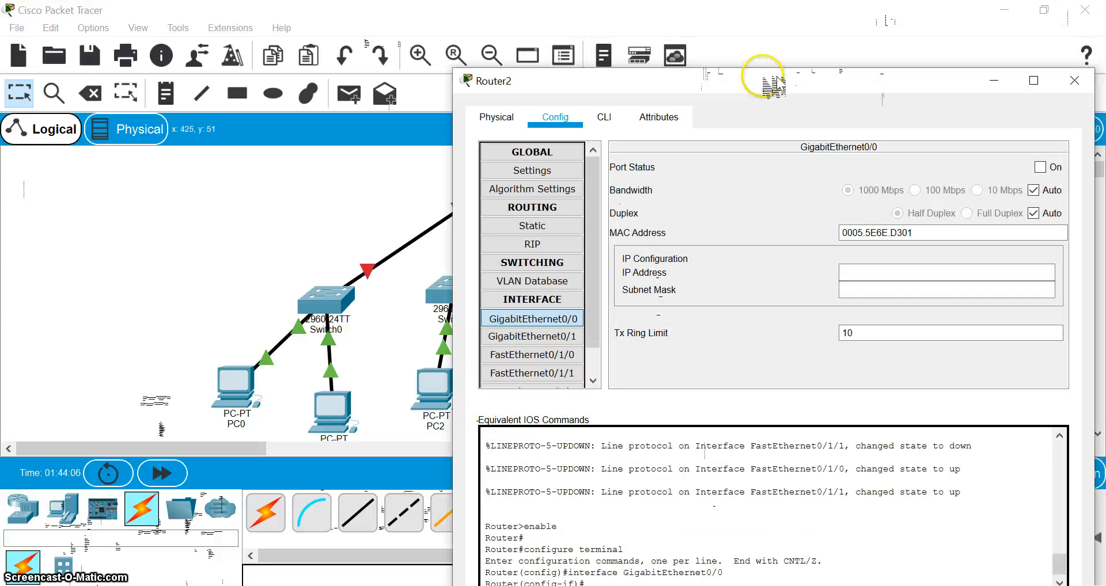
pyautogui.click(1075, 80)
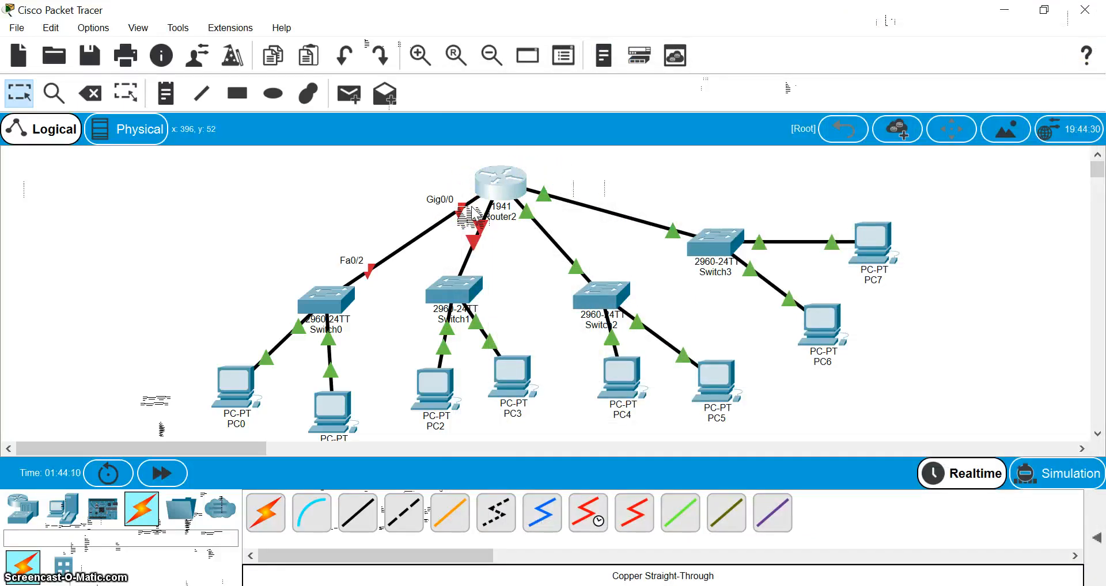
# Copy the Ruang Lab subnet mask from TUGAS 2.txt in Notepad and set it as the mask 255.255.255.128 of the router's GigabitEthernet0/0.
pyautogui.click(498, 177)
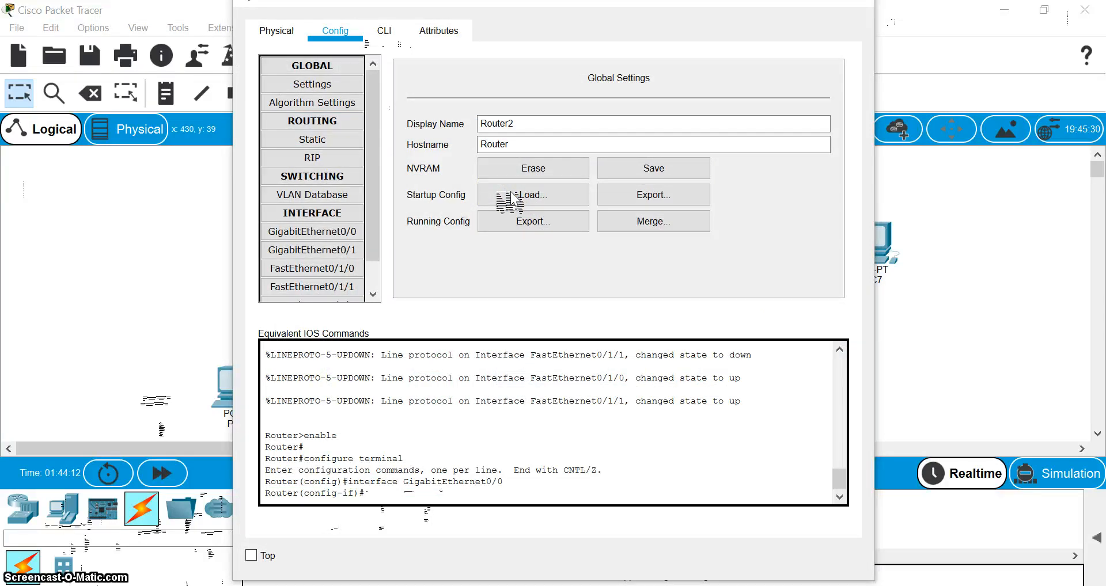
pyautogui.click(511, 196)
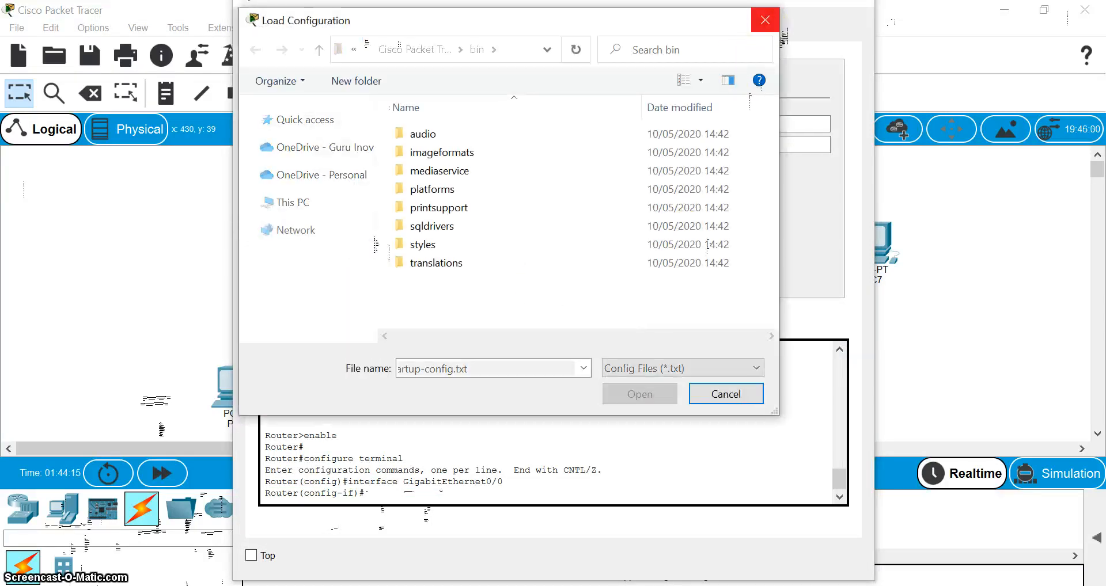
pyautogui.click(765, 20)
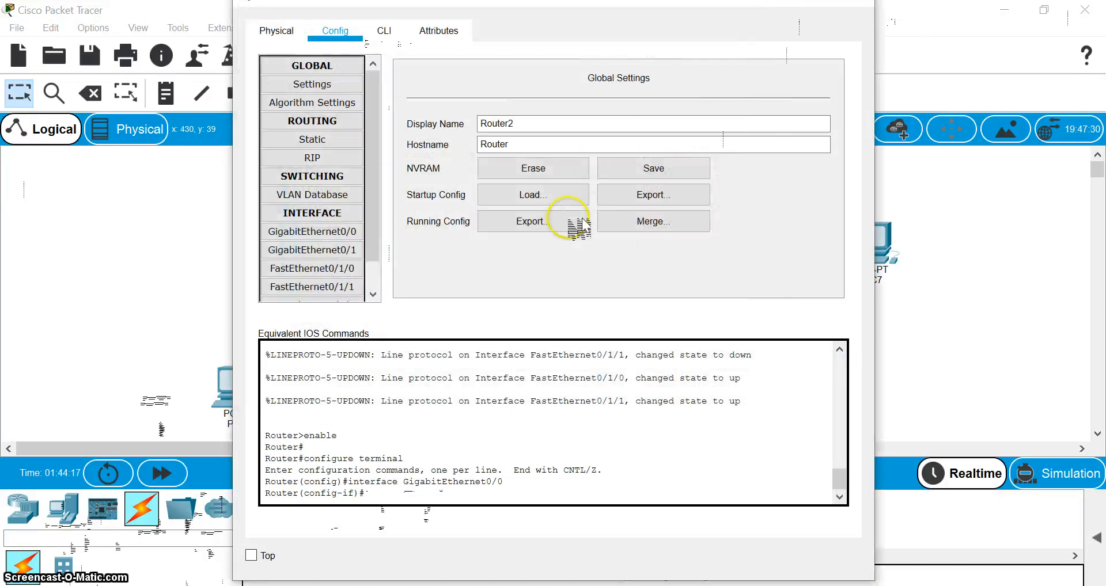
pyautogui.click(311, 232)
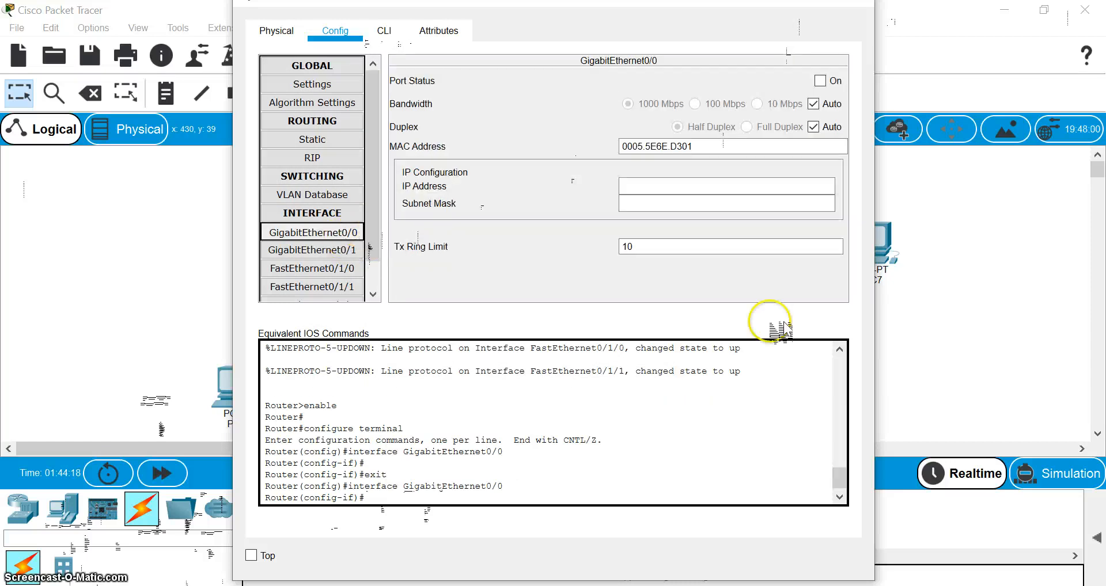
pyautogui.click(654, 185)
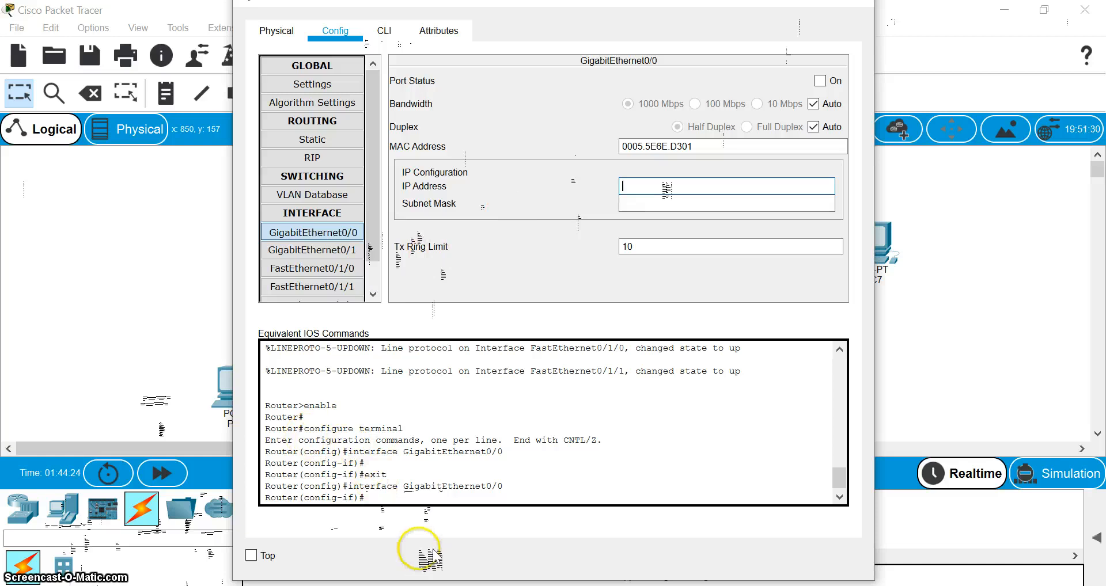
pyautogui.hotkey('alt', 'Tab')
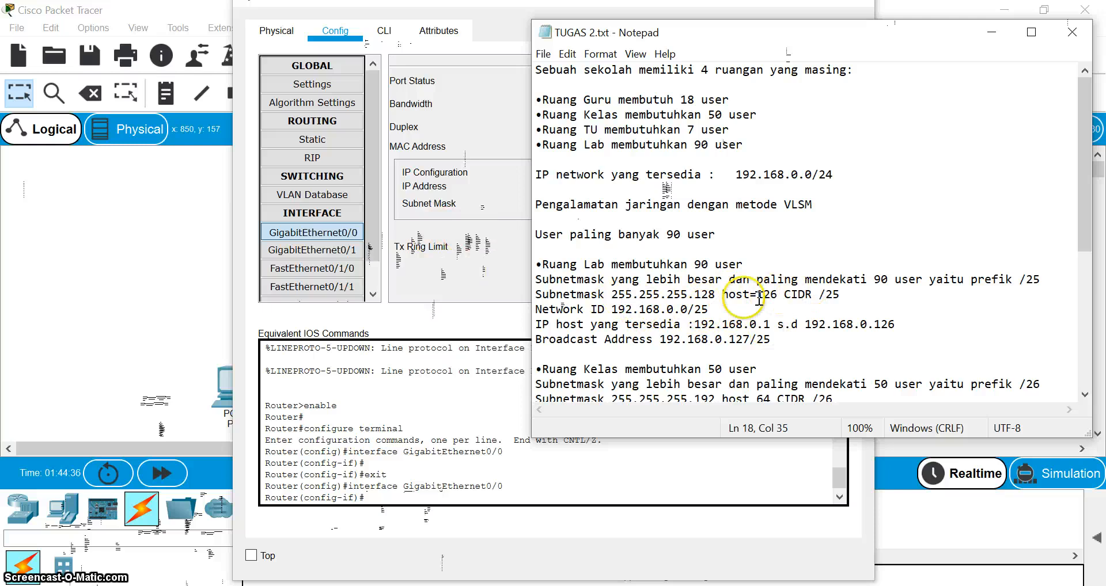
pyautogui.moveTo(716, 295); pyautogui.dragTo(622, 294)
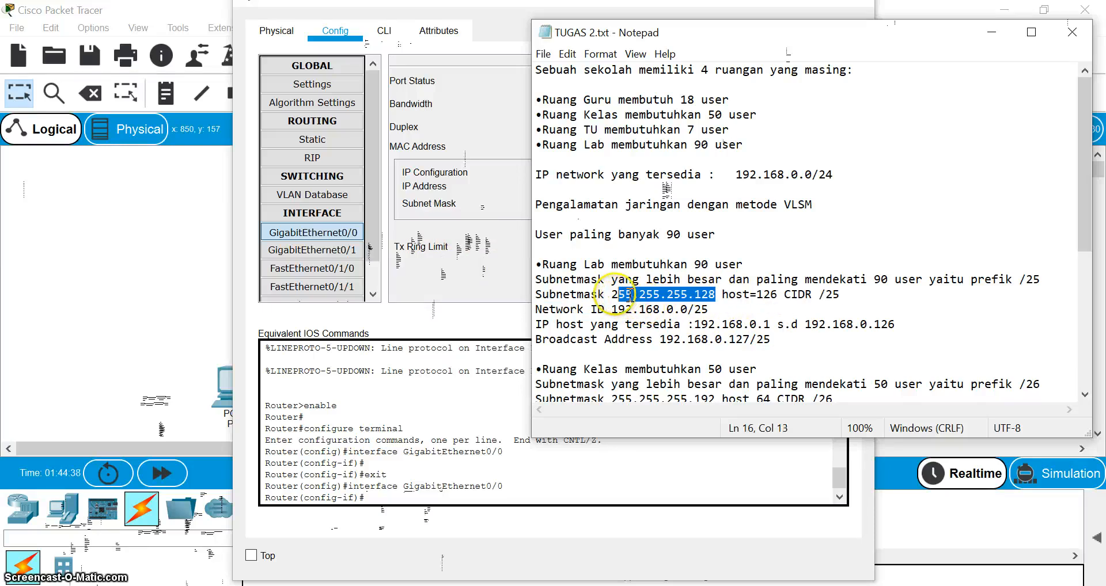
pyautogui.click(496, 280)
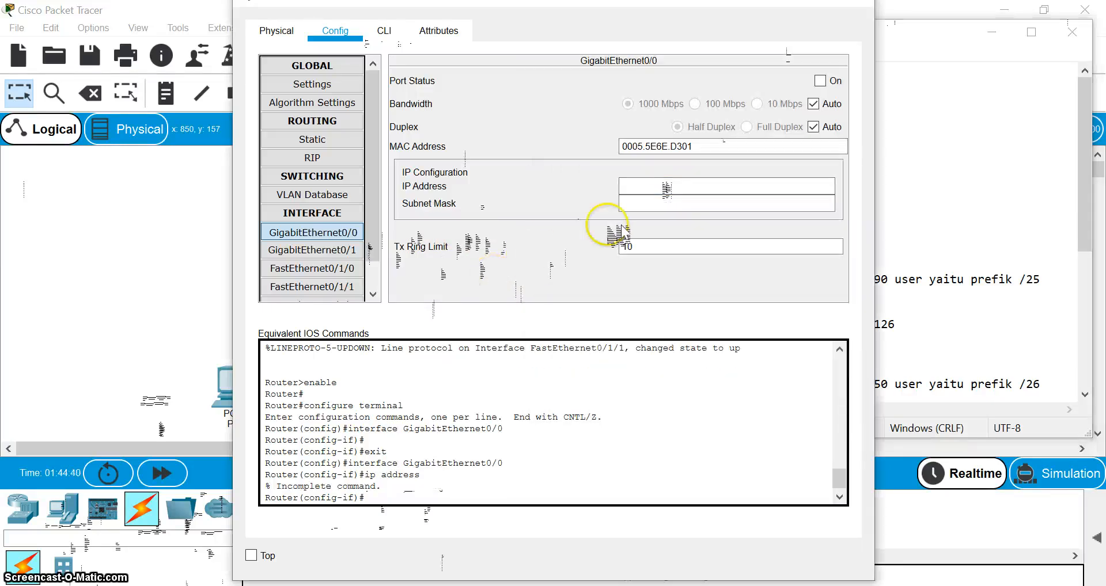
# Set the IP address of the router's GigabitEthernet0/0 to 192.168.0.1 and switch the port on.
pyautogui.click(664, 189)
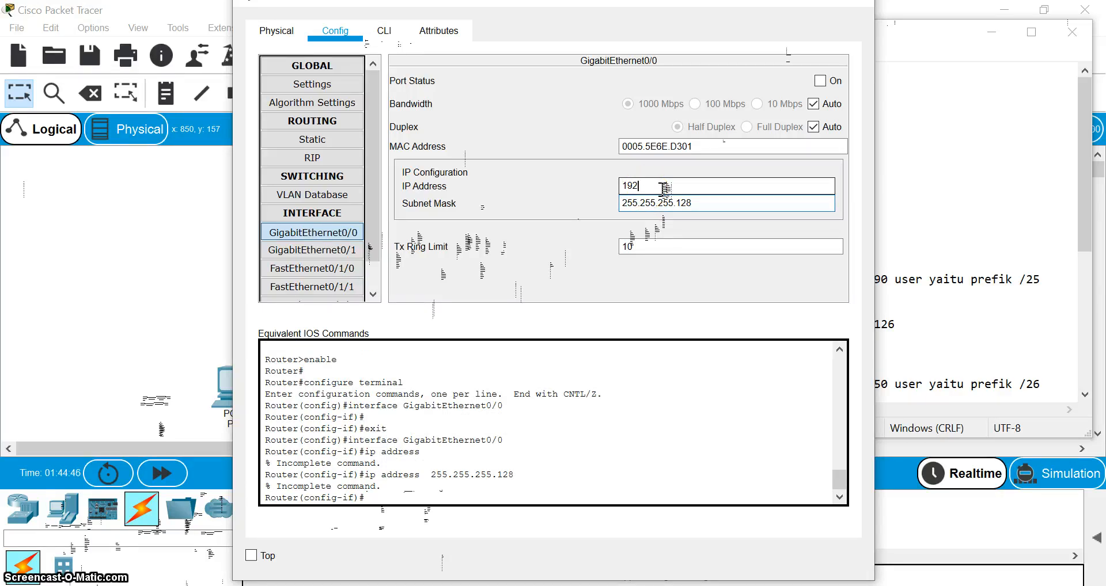
pyautogui.write('68.0.1')
pyautogui.click(819, 81)
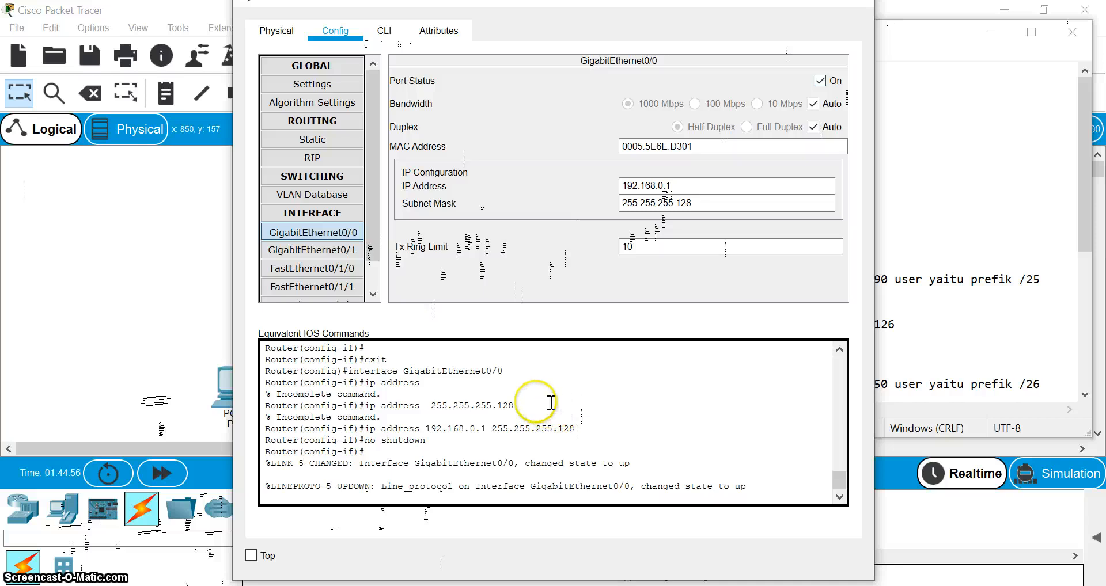
# Leave the interface configuration mode in the router's command line with the exit command.
pyautogui.click(402, 33)
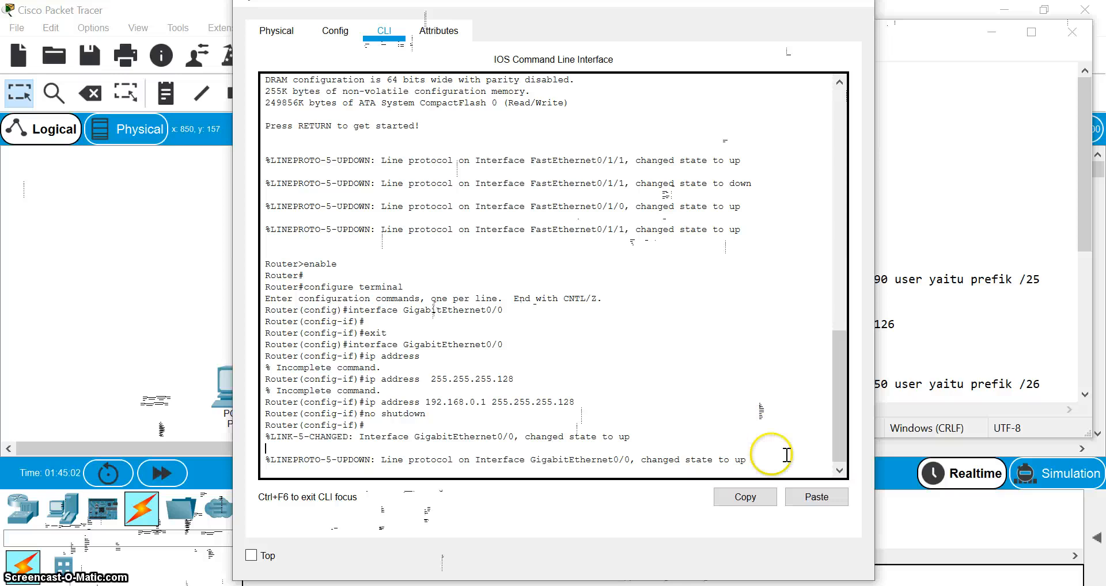
pyautogui.press('Return')
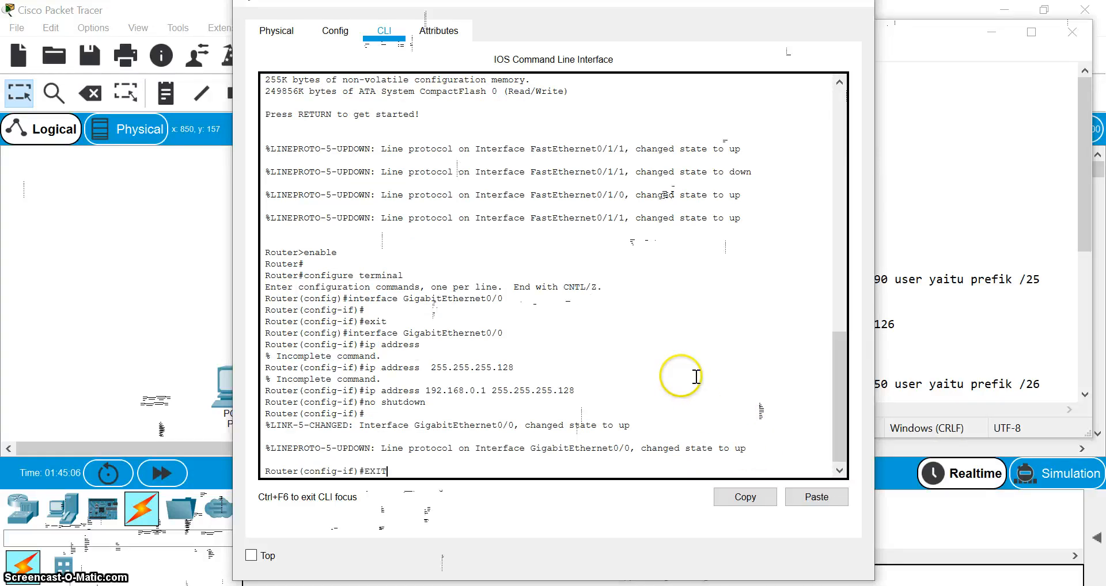
pyautogui.press('Return')
pyautogui.press('capslock')
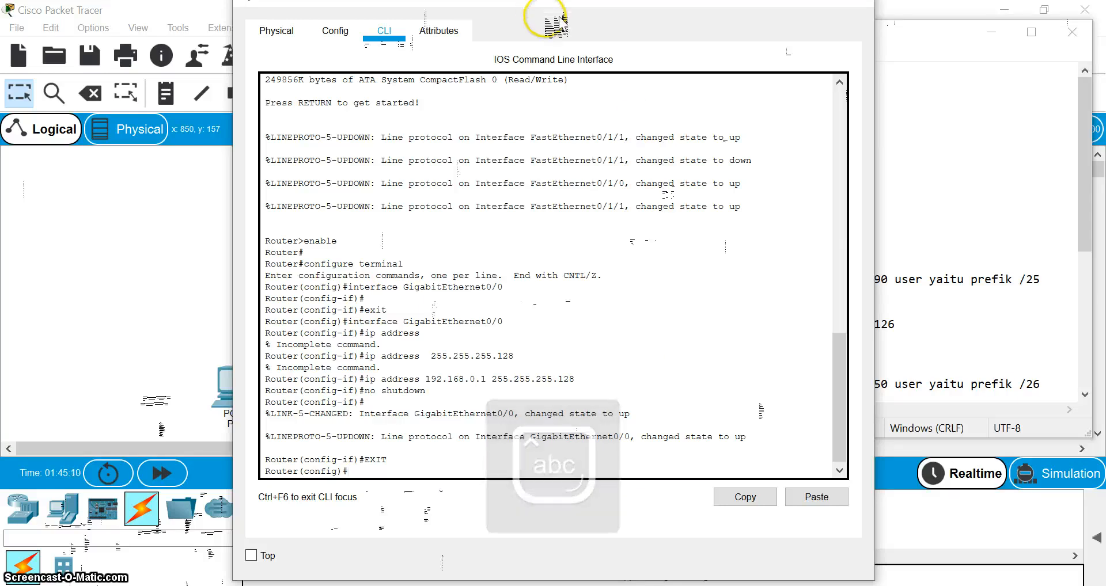
# Move the router window off the topology and leave global configuration mode with the exit command.
pyautogui.moveTo(570, 4); pyautogui.dragTo(827, 1)
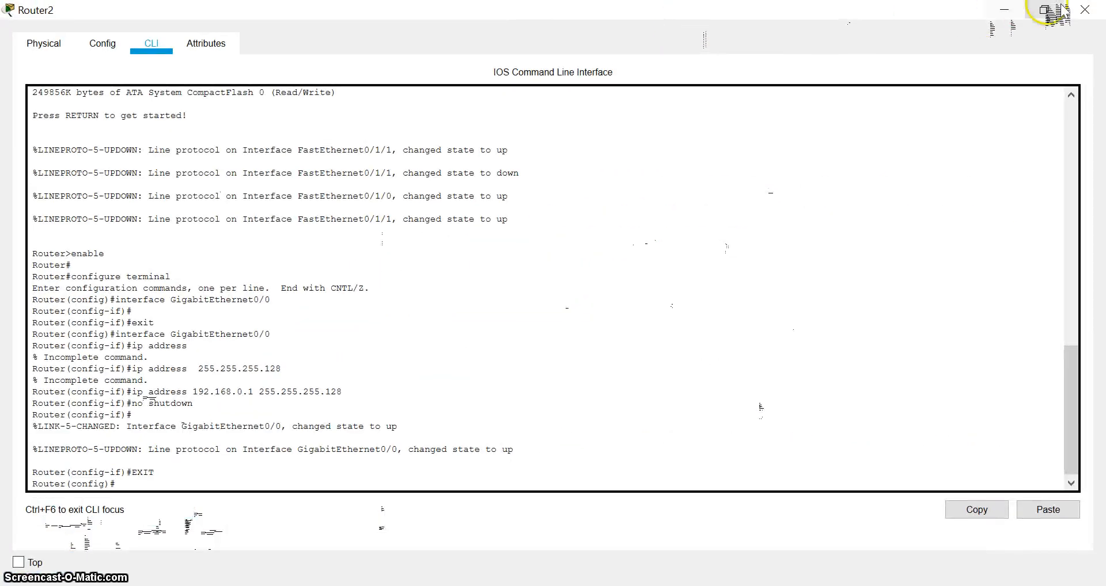
pyautogui.click(1043, 10)
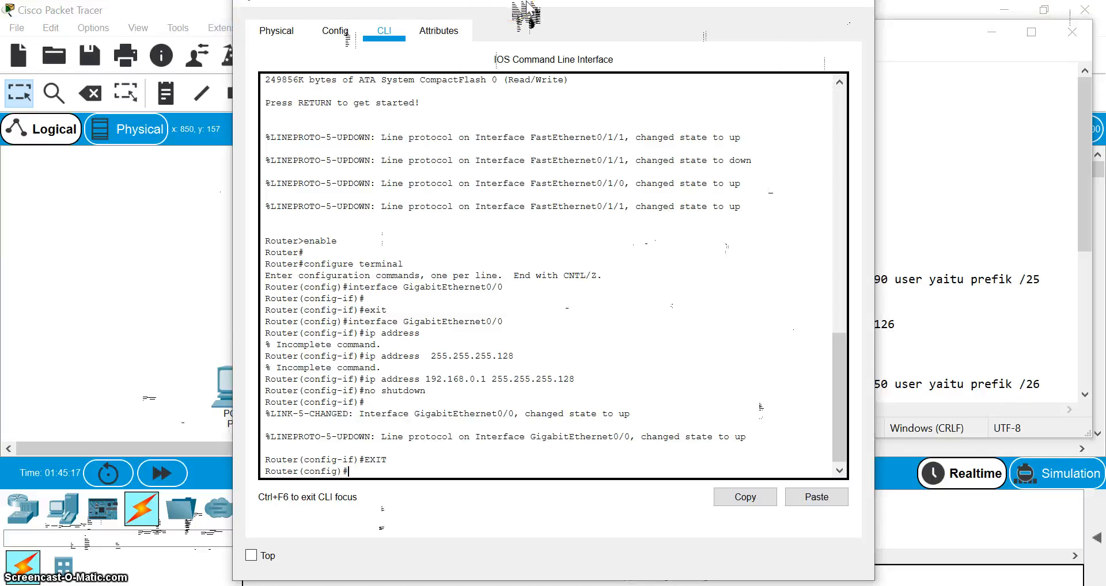
pyautogui.moveTo(527, 9); pyautogui.dragTo(717, 30)
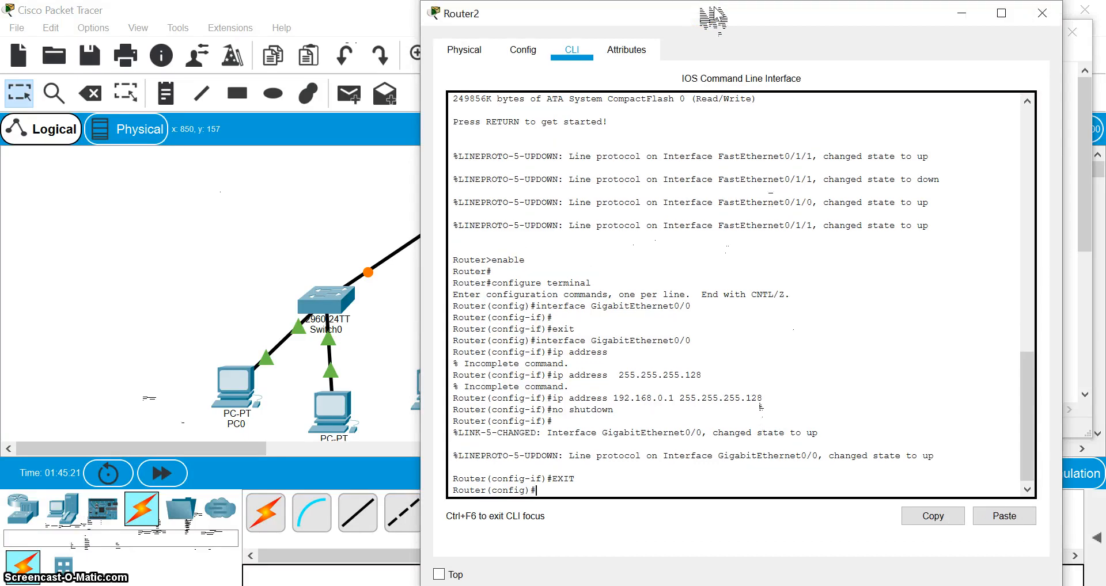
pyautogui.click(689, 70)
pyautogui.write('exi')
pyautogui.write('t')
pyautogui.press('Return')
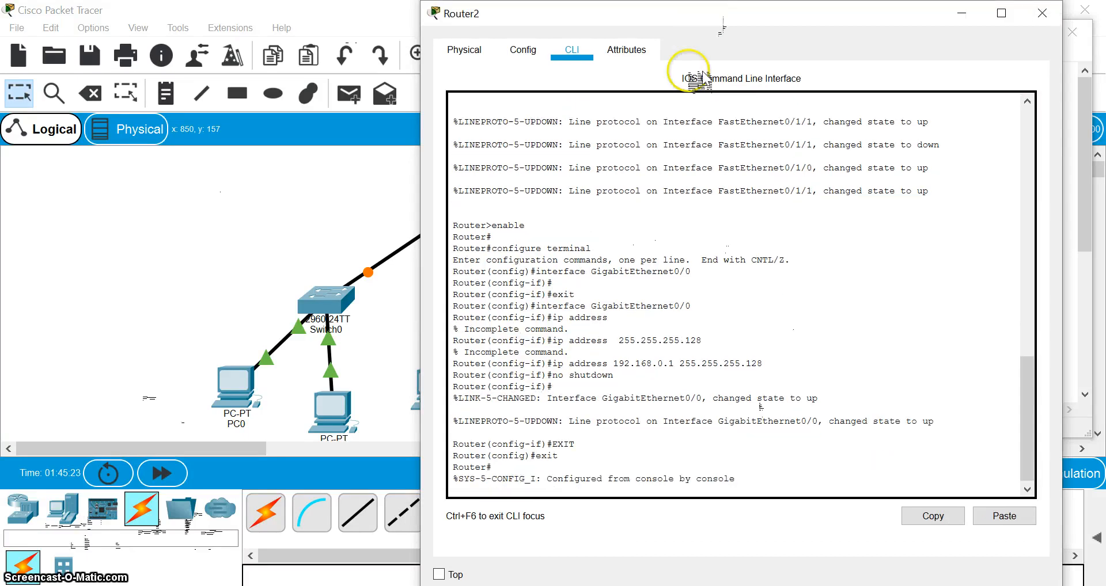
# Enter global configuration mode on the router and open interface g0/1 for configuration with the conf term and inter g0/1 commands.
pyautogui.press('Return')
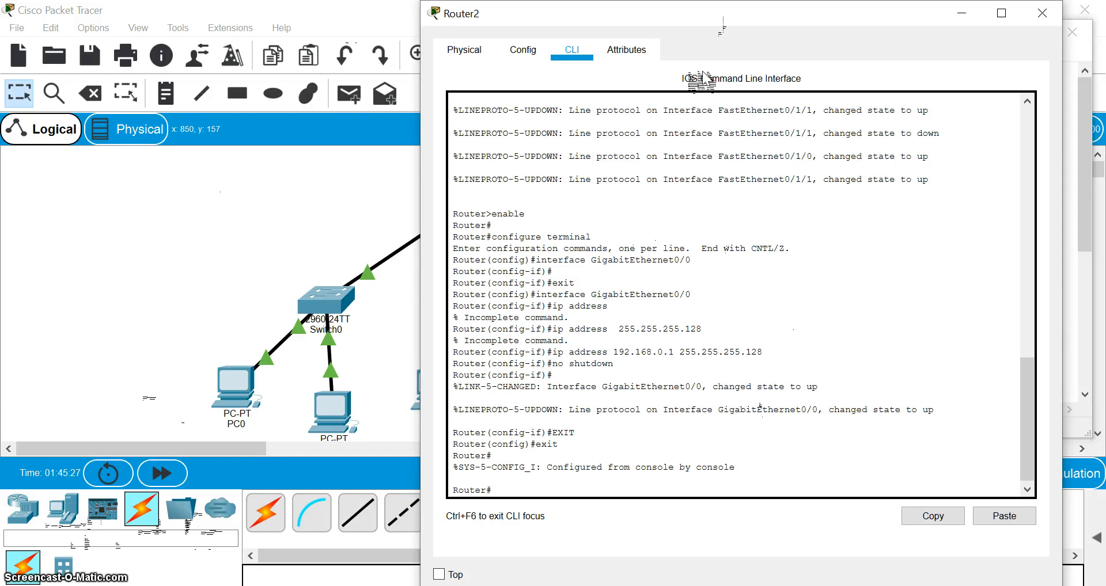
pyautogui.write('co')
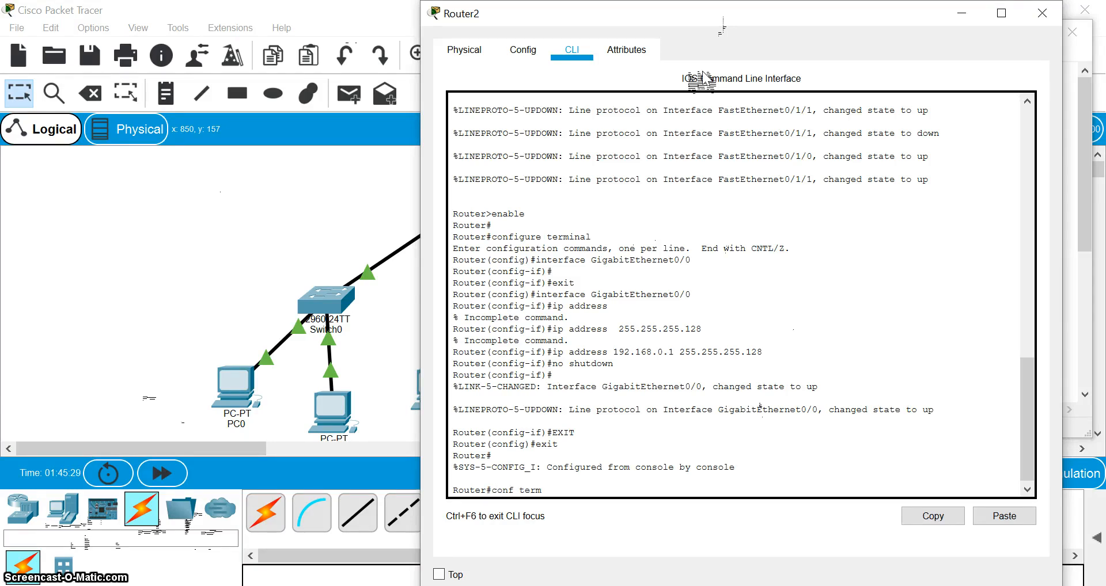
pyautogui.write('nf term')
pyautogui.press('Return')
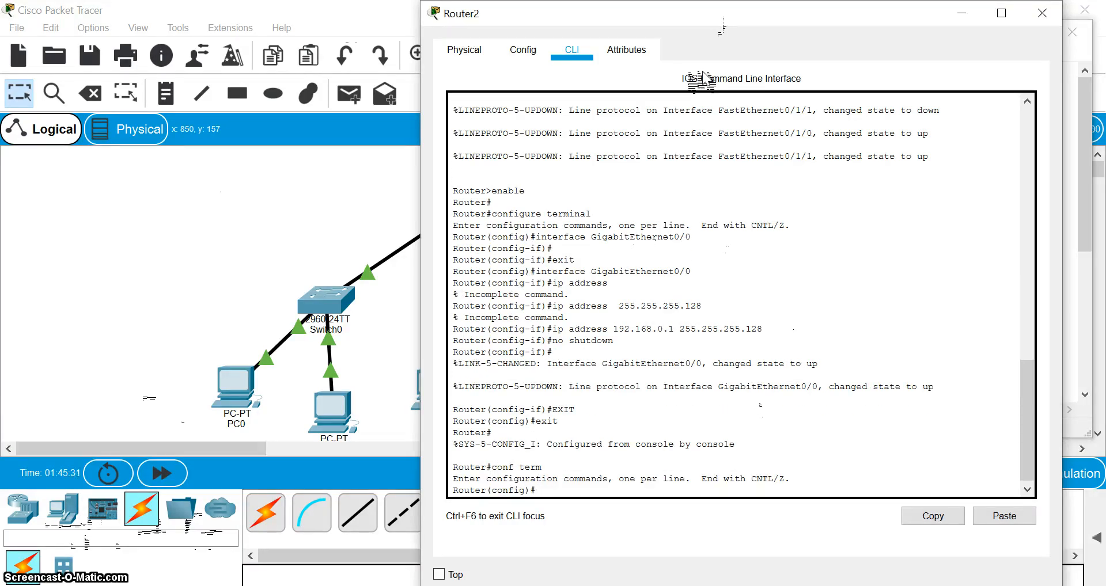
pyautogui.write('inter g')
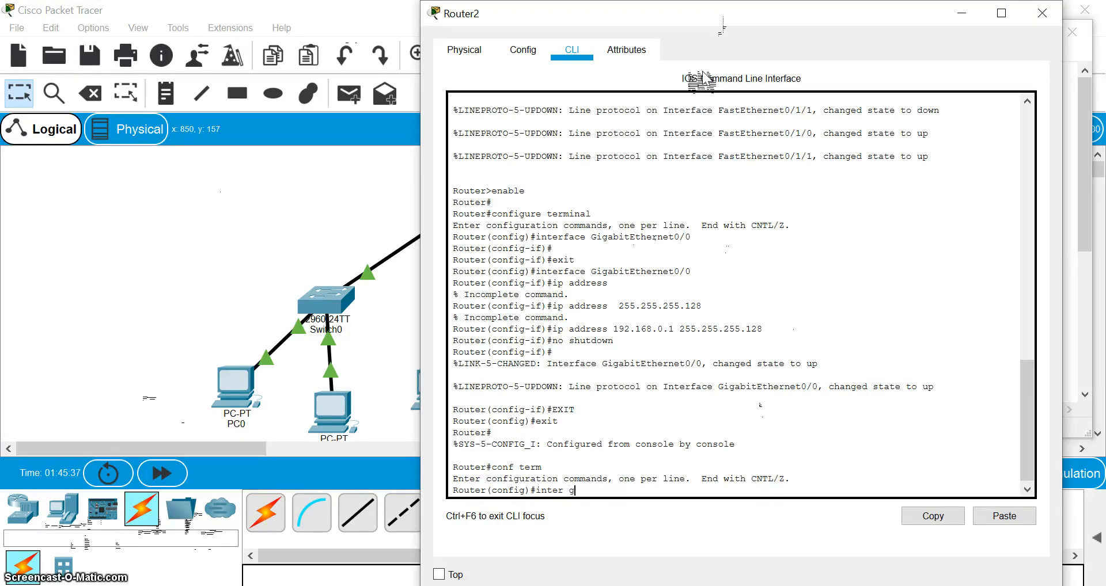
pyautogui.write('0/1')
pyautogui.press('Return')
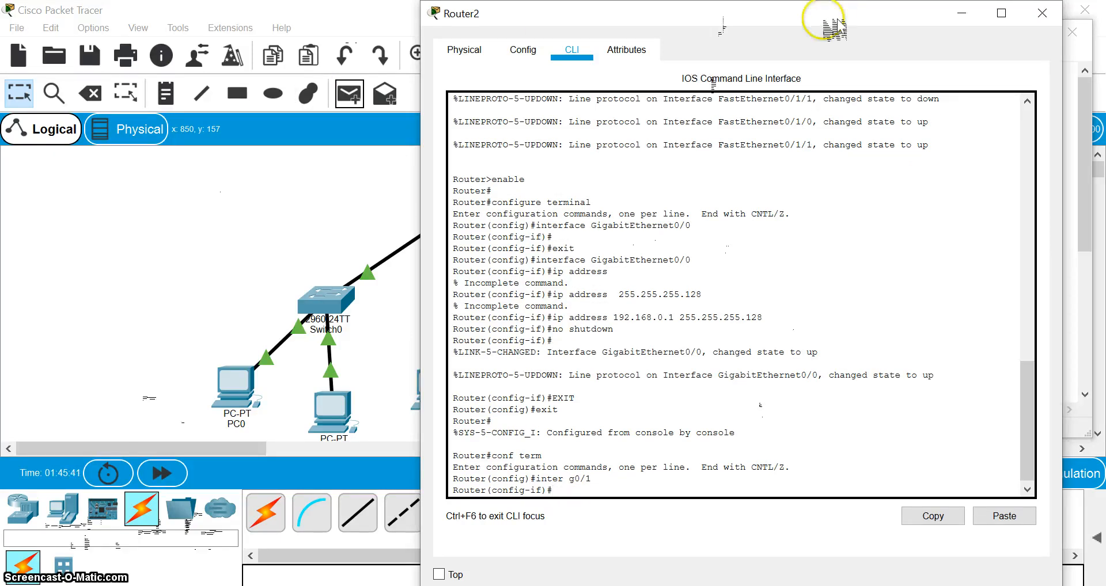
# Check the port labels on the link between Router2 and Switch1 and look up the Ruang Kelas subnet data in TUGAS 2.txt in Notepad.
pyautogui.moveTo(802, 16); pyautogui.dragTo(1004, 75)
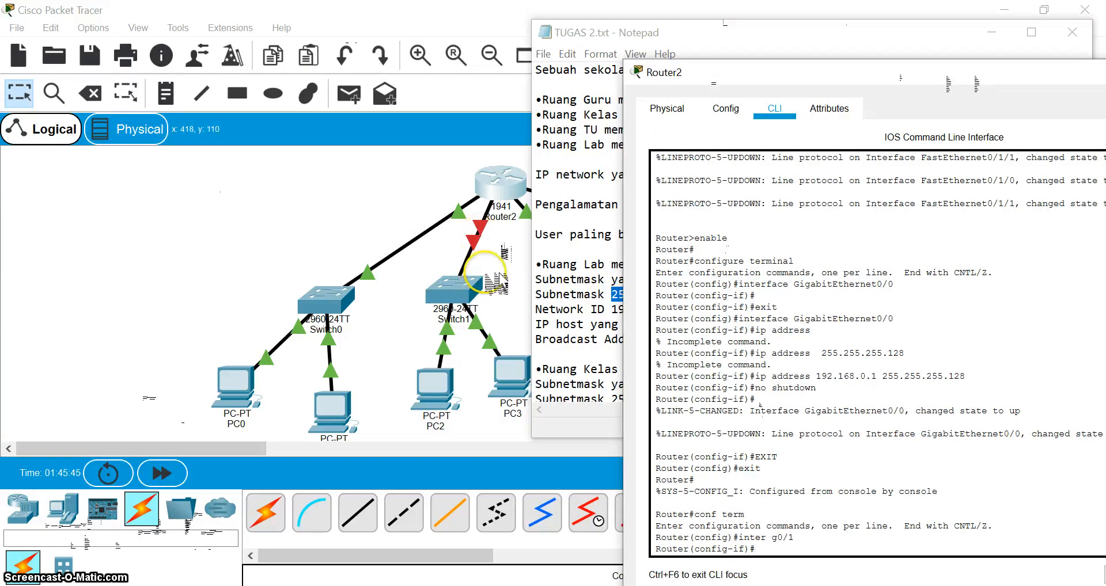
pyautogui.click(493, 239)
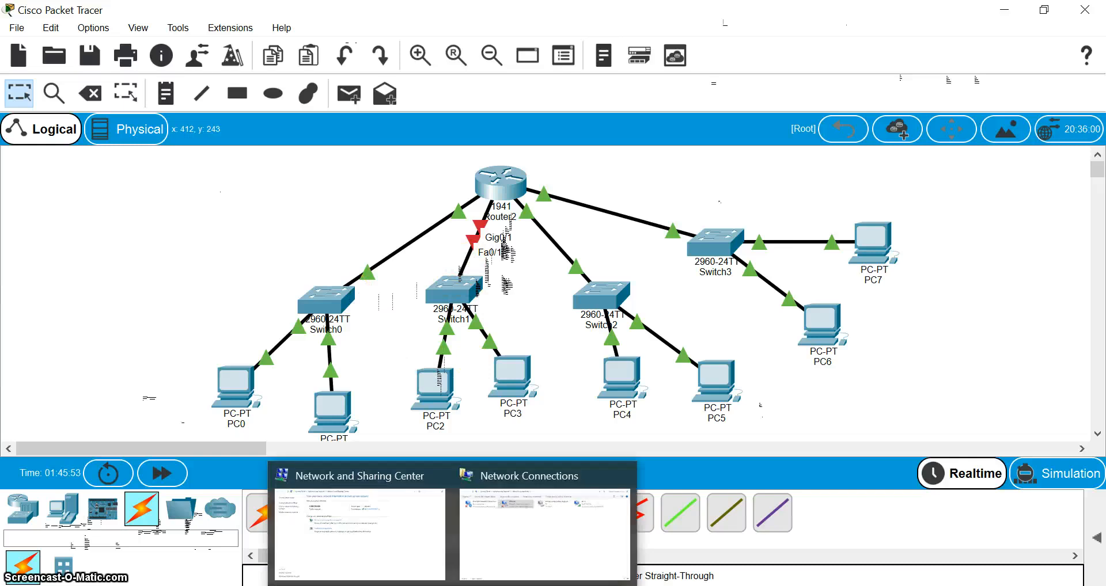
pyautogui.moveTo(496, 585)
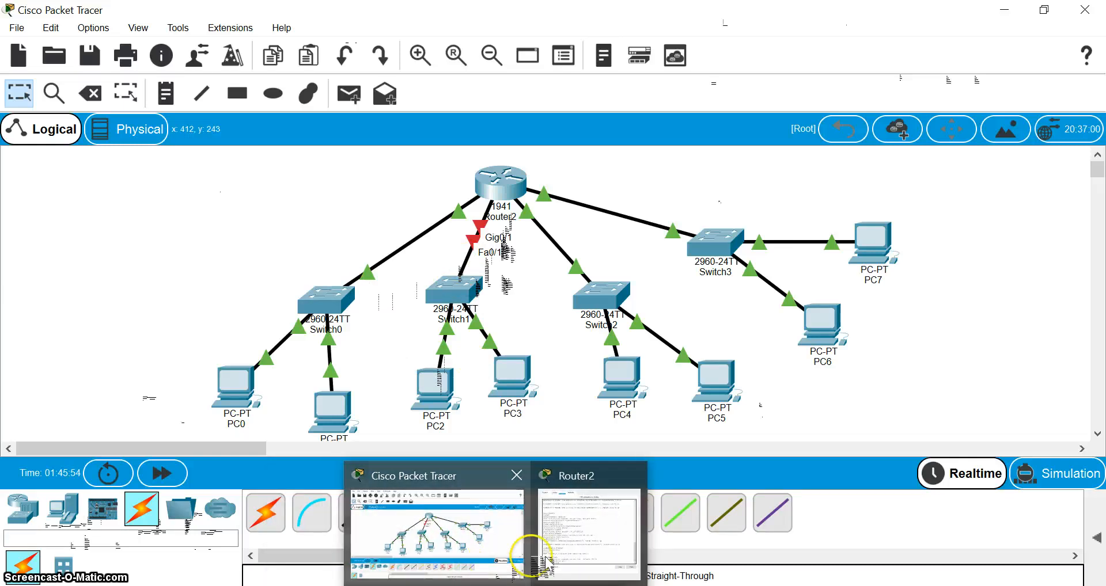
pyautogui.click(571, 535)
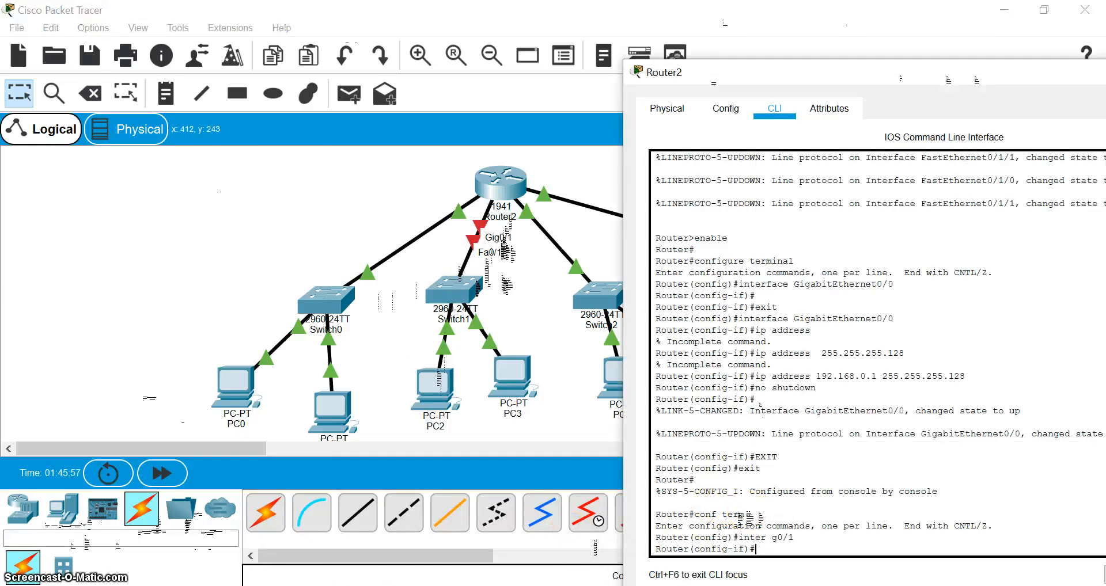
pyautogui.hotkey('alt', 'Tab')
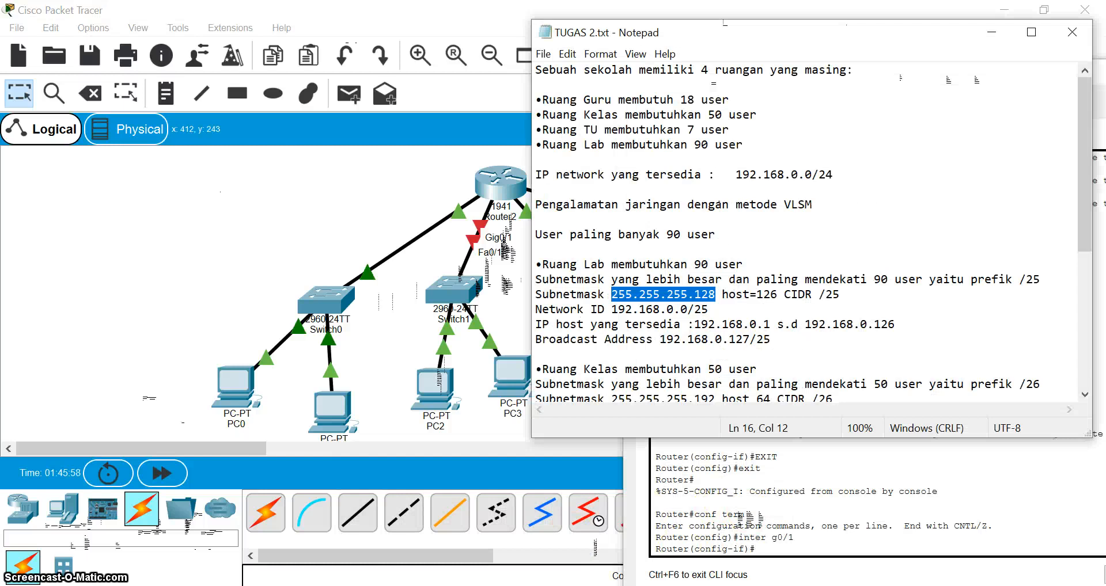
pyautogui.scroll(-1, 750, 371)
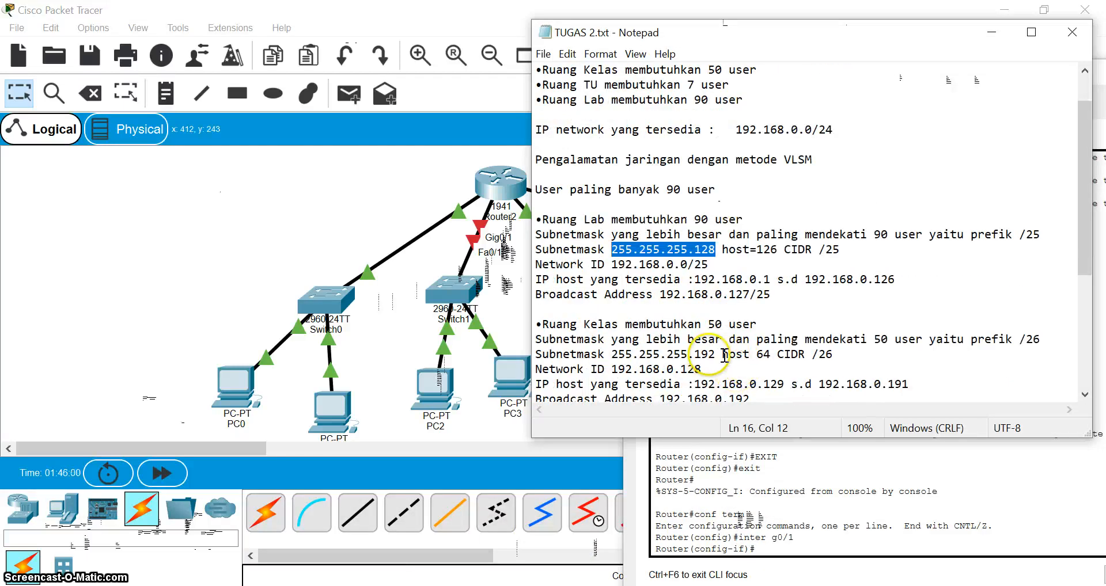
pyautogui.scroll(-1, 759, 383)
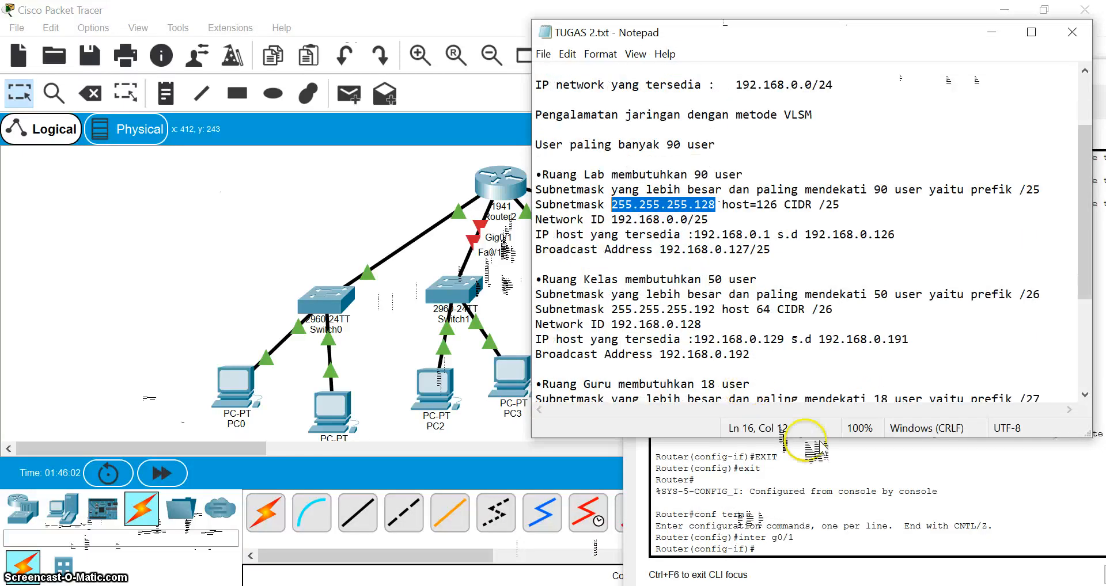
pyautogui.click(808, 552)
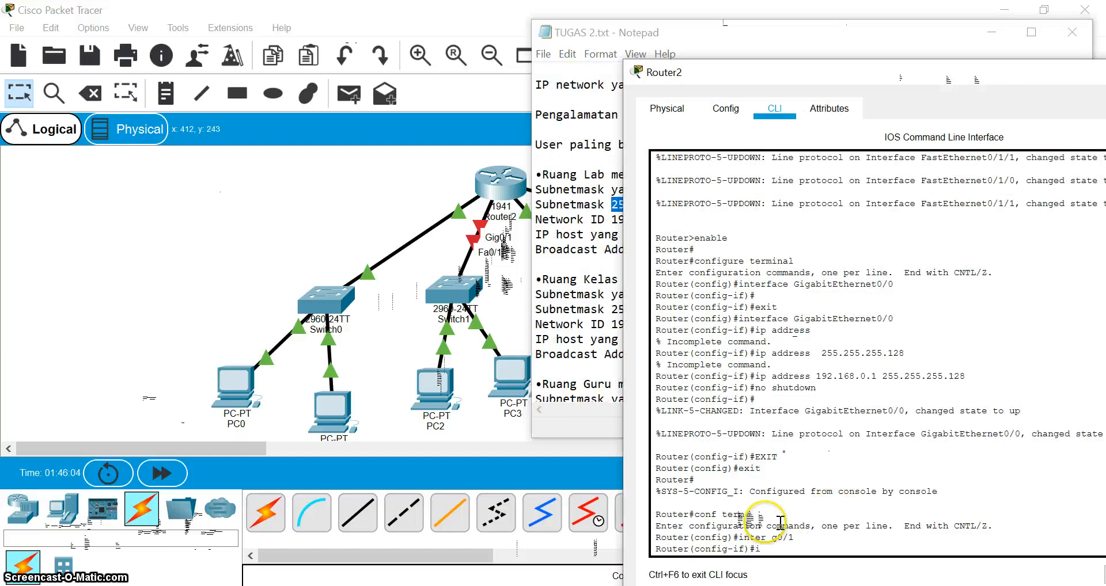
# Set the IP address of the router's GigabitEthernet0/1 to 192.168.0.129 with subnet mask 255.255.255.192.
pyautogui.write('ip addr')
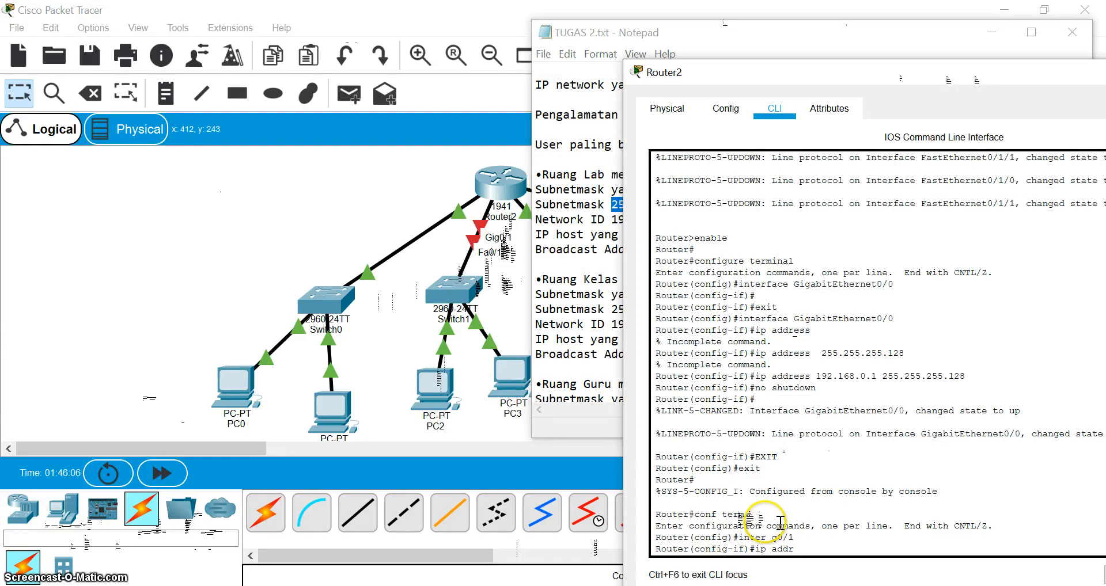
pyautogui.write(' 192.168')
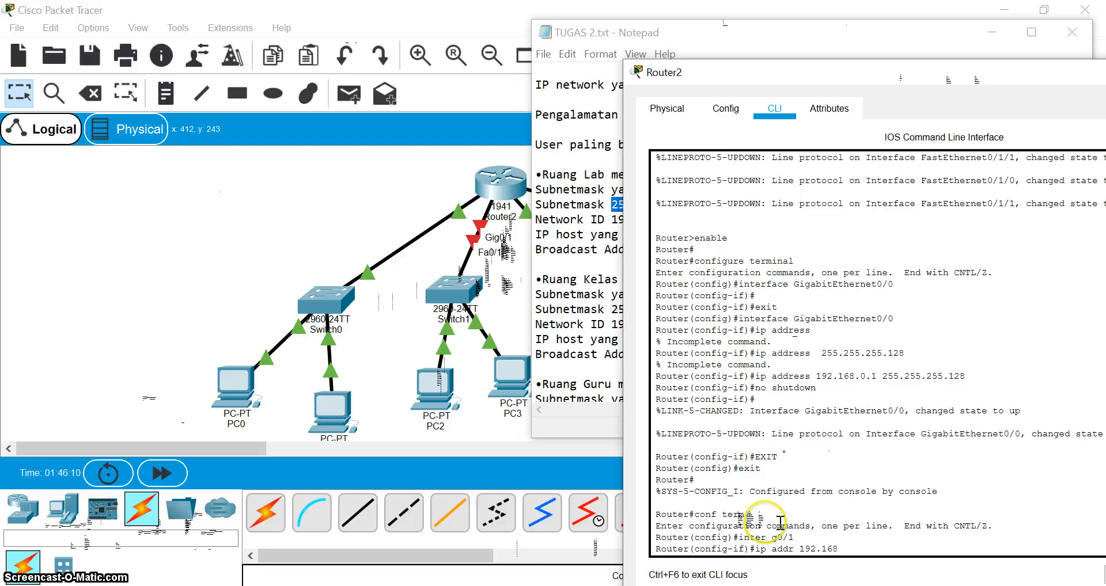
pyautogui.write('.0.')
pyautogui.click(498, 585)
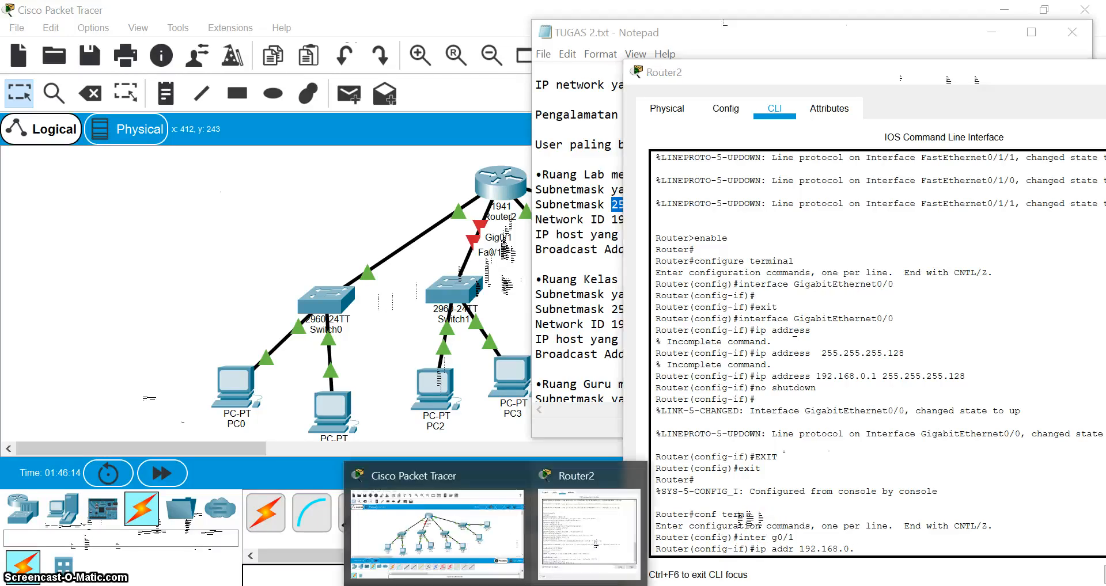
pyautogui.click(569, 540)
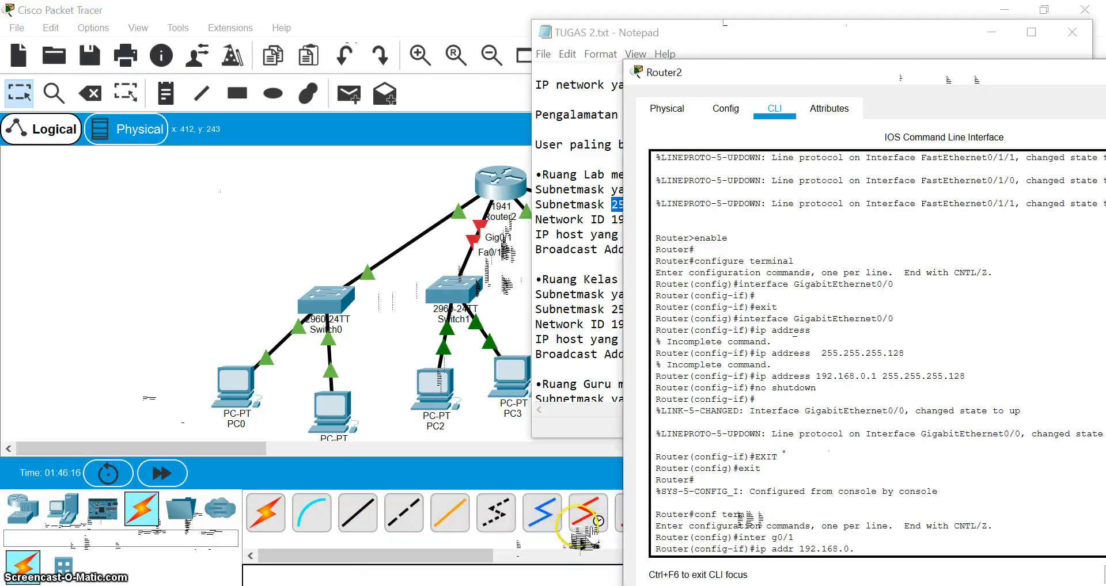
pyautogui.moveTo(817, 73); pyautogui.dragTo(207, 1)
pyautogui.click(1044, 10)
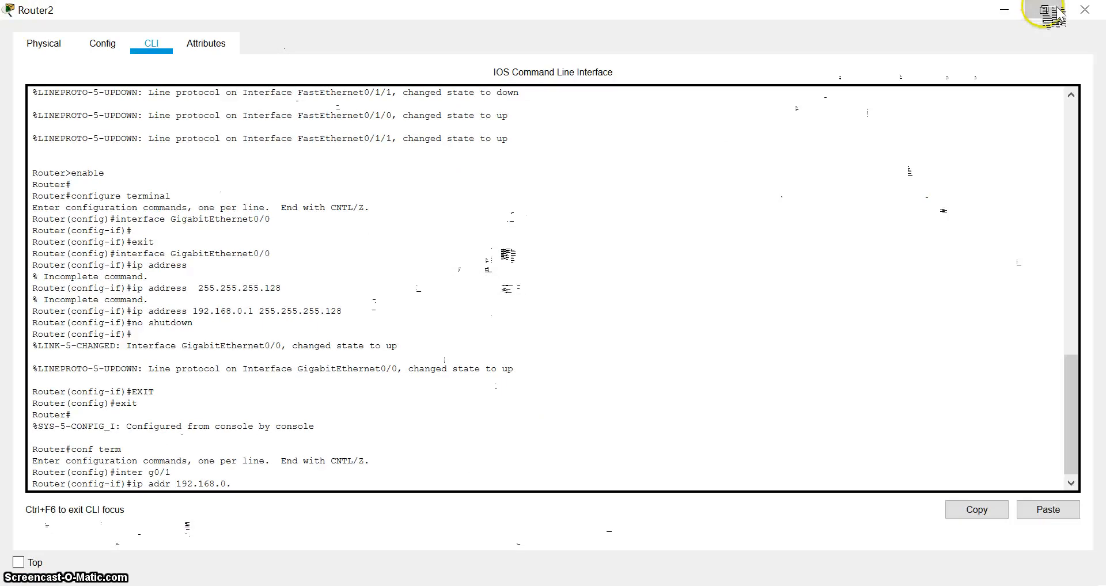
pyautogui.click(857, 480)
pyautogui.write('129  255.255.255.')
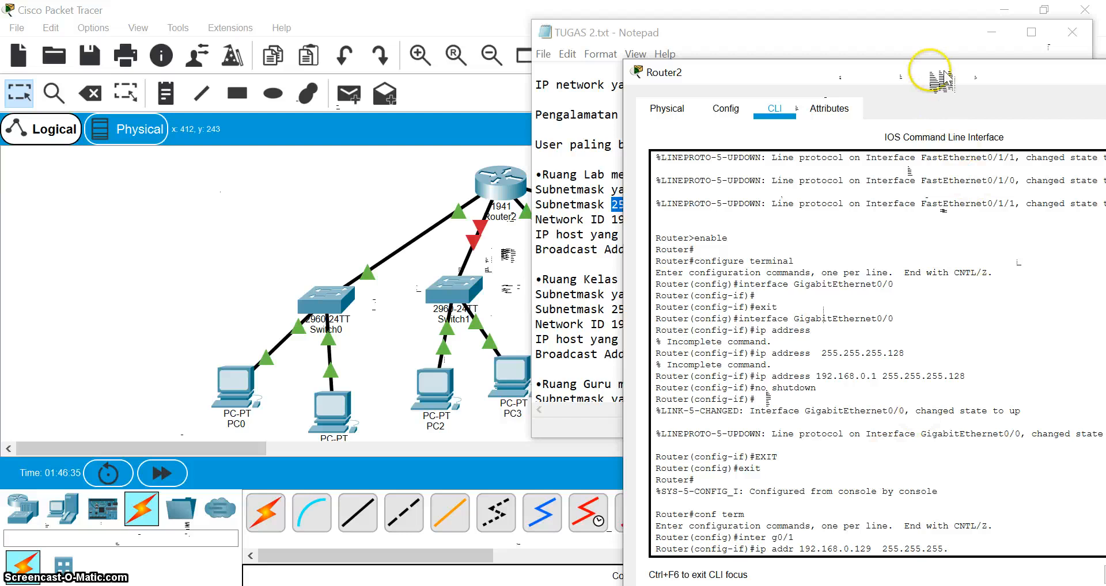
pyautogui.moveTo(933, 69); pyautogui.dragTo(816, 50)
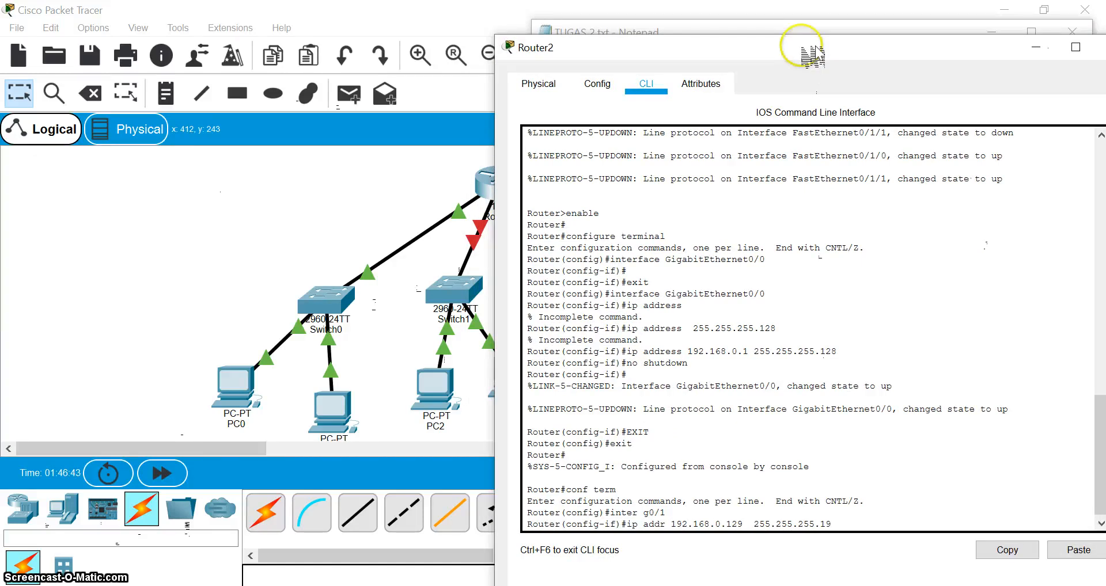
pyautogui.press('Return')
# Switch on the router's GigabitEthernet0/1 with the no shut command and close the router window.
pyautogui.write('no')
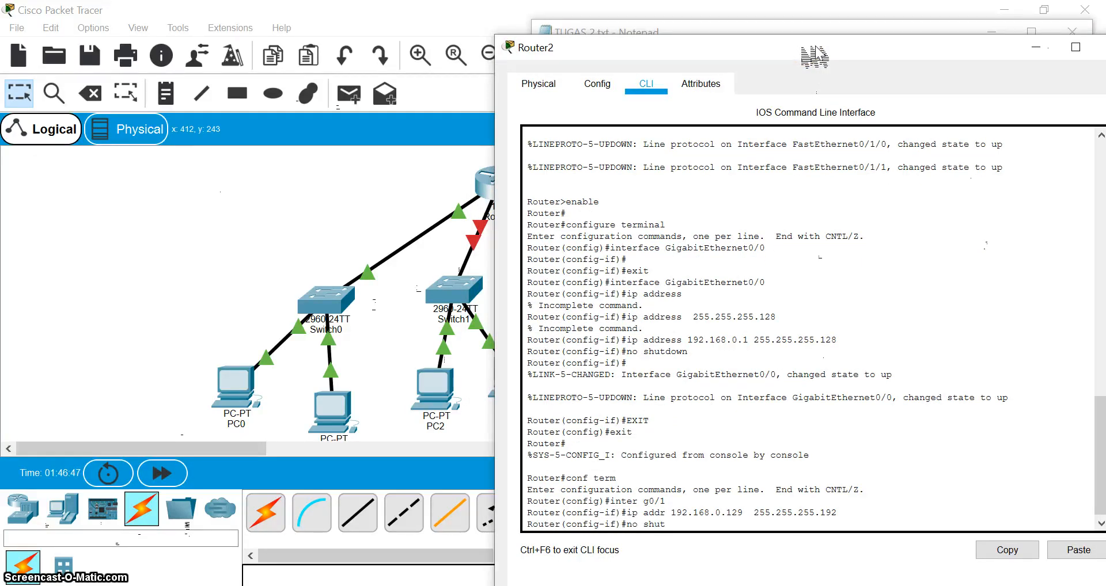
pyautogui.write(' shut')
pyautogui.press('Return')
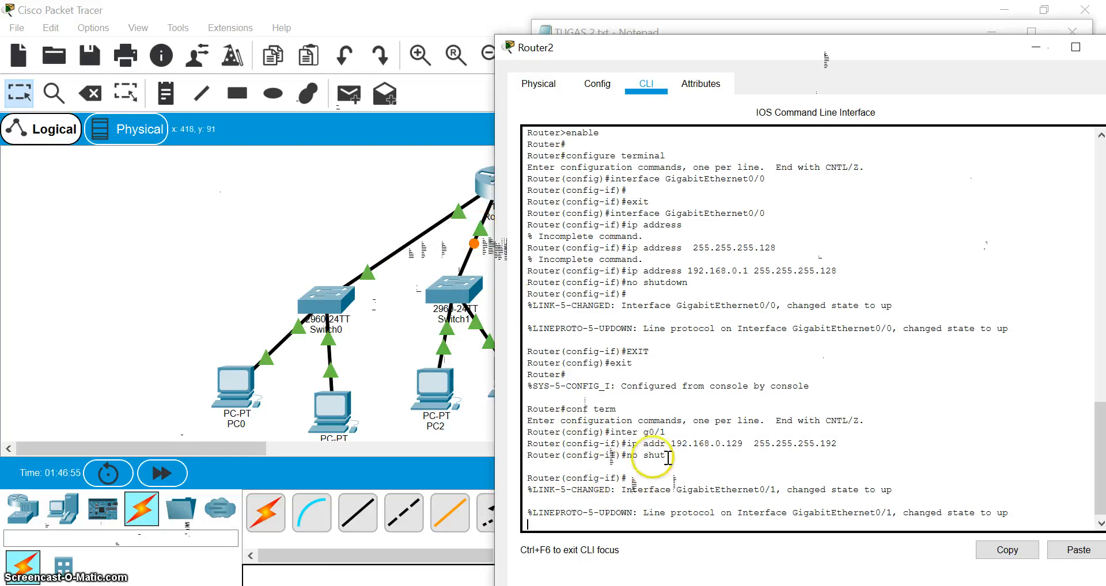
pyautogui.press('Return')
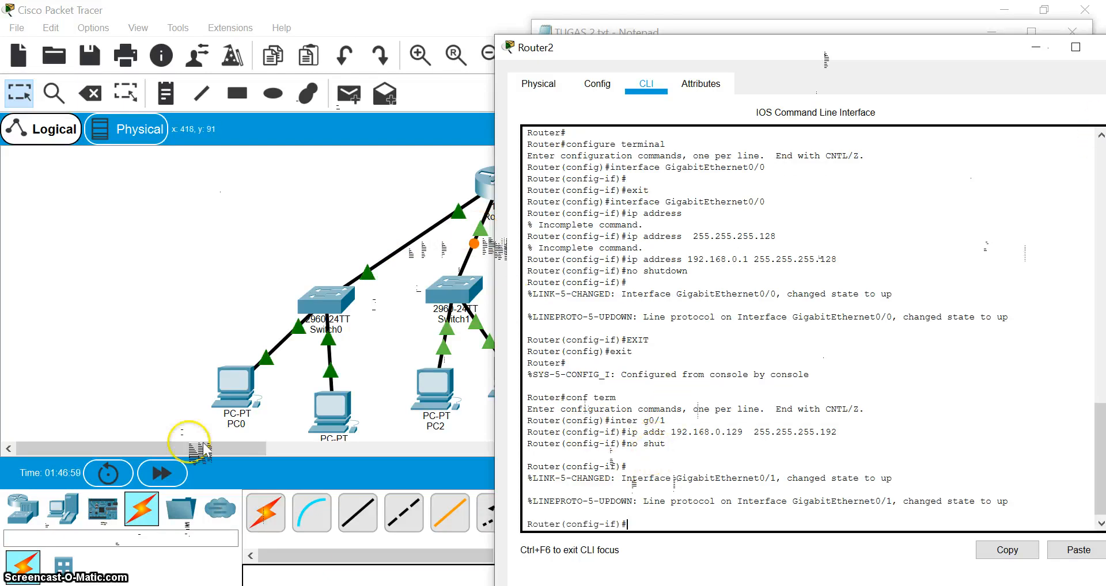
pyautogui.moveTo(846, 51); pyautogui.dragTo(668, 72)
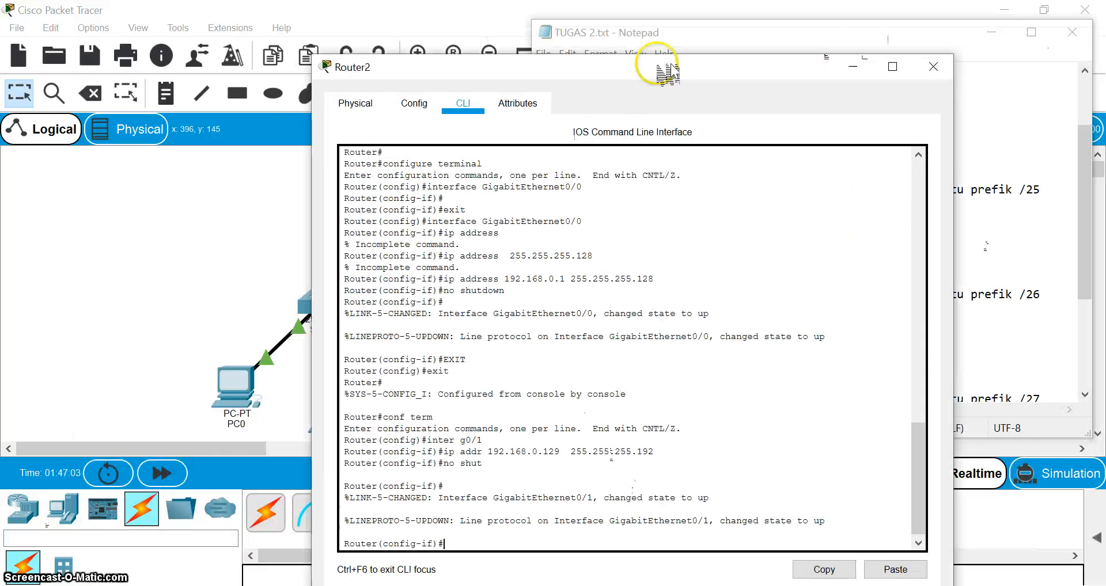
pyautogui.doubleClick(668, 72)
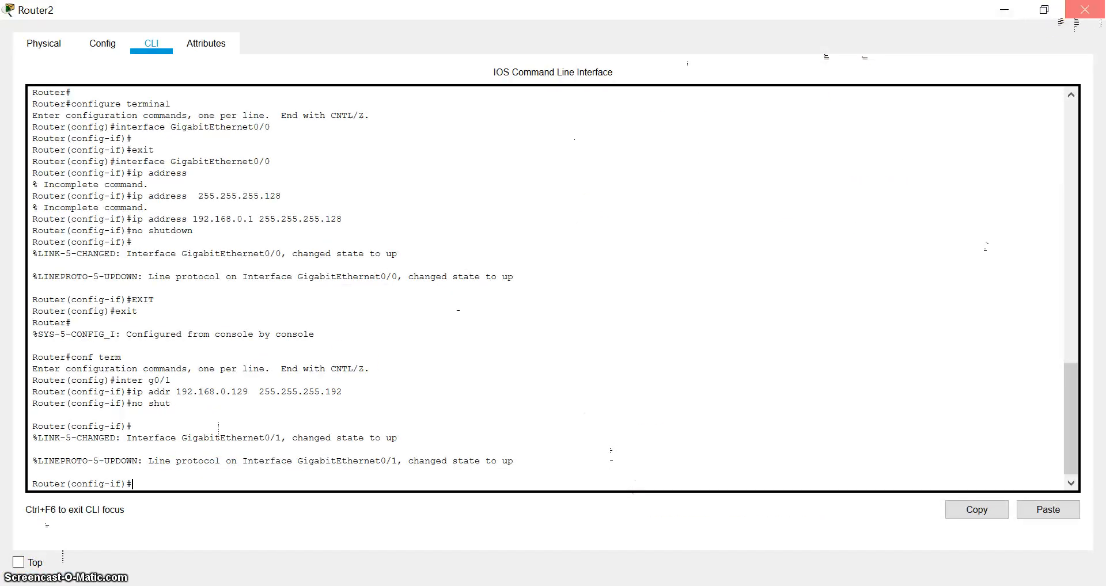
pyautogui.click(1085, 10)
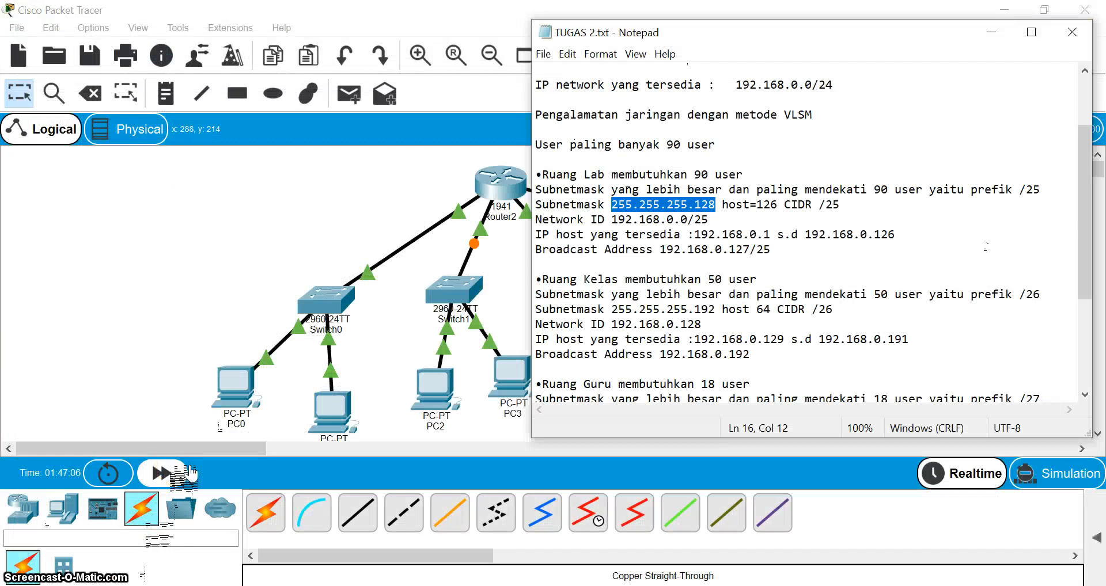
# Examine the addressing of the ISR4331 router's ports and the PCs, including PC2's IP address and gateway, in the completed topology.
pyautogui.click(105, 403)
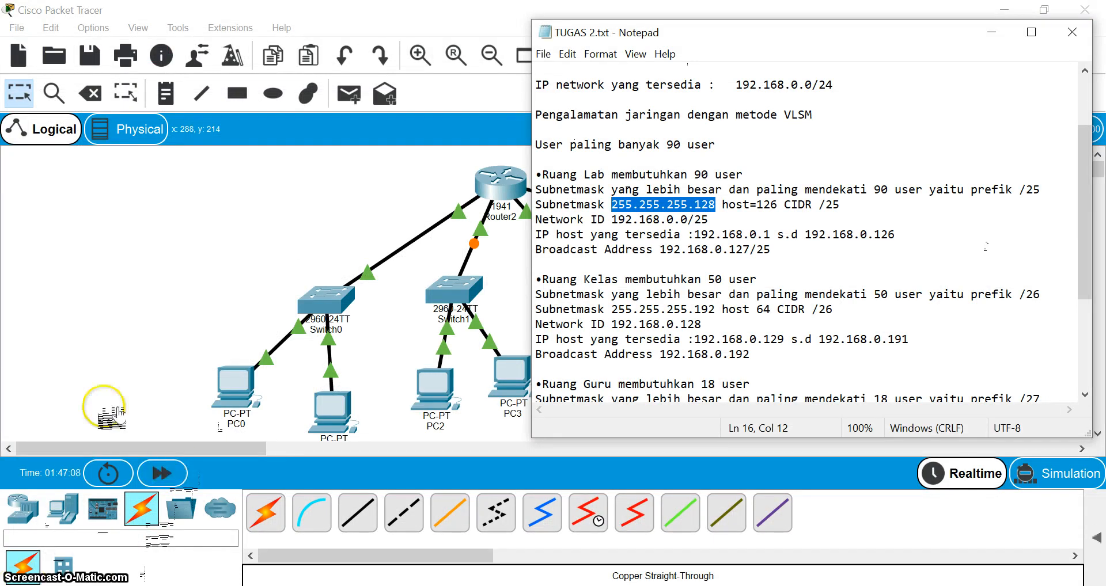
pyautogui.press('alt')
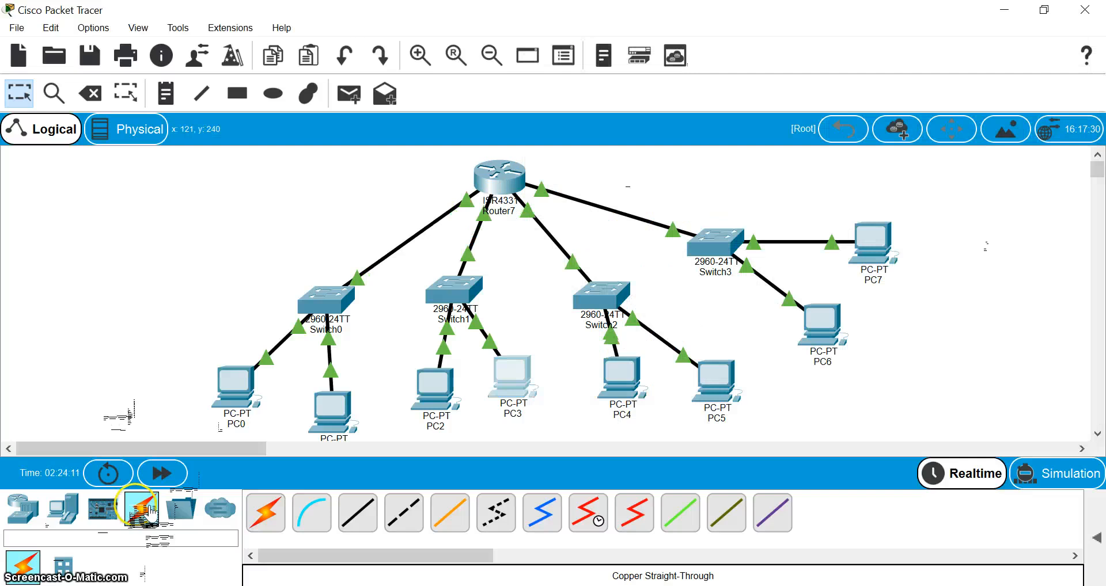
pyautogui.click(494, 200)
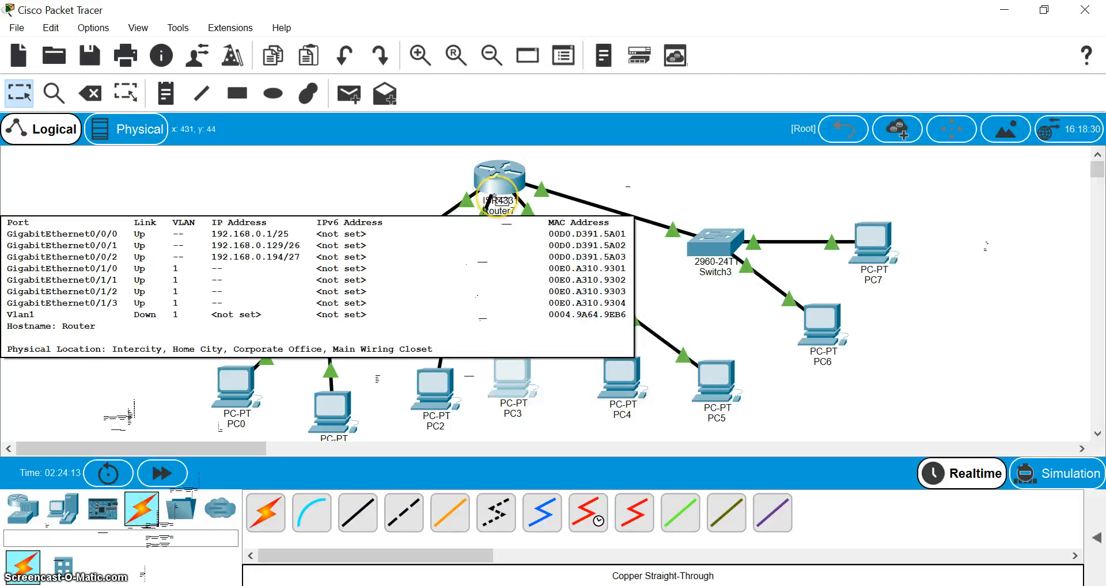
pyautogui.moveTo(509, 224)
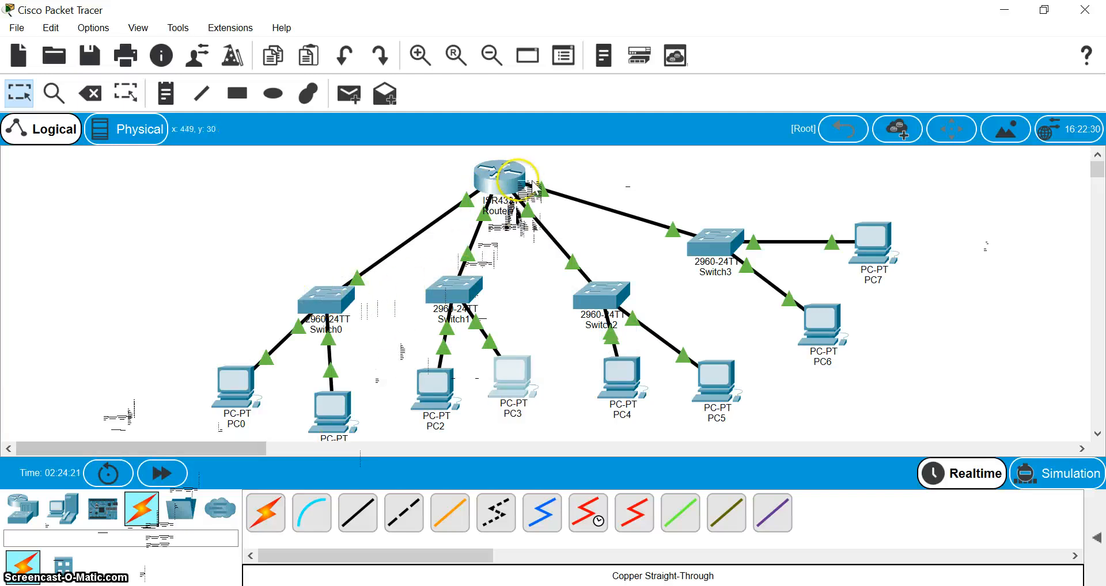
pyautogui.moveTo(531, 187)
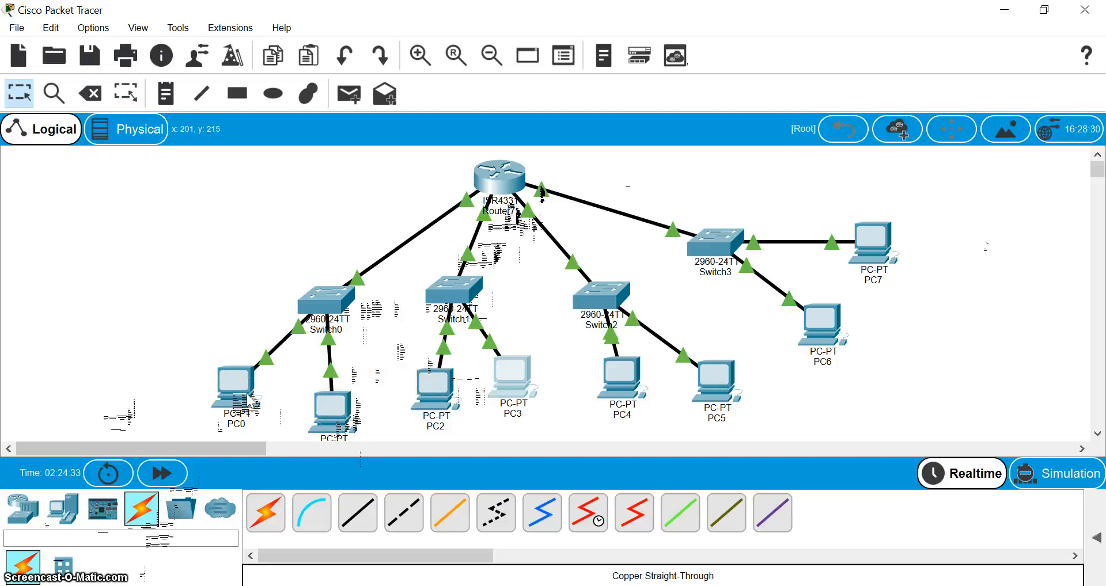
pyautogui.moveTo(247, 398)
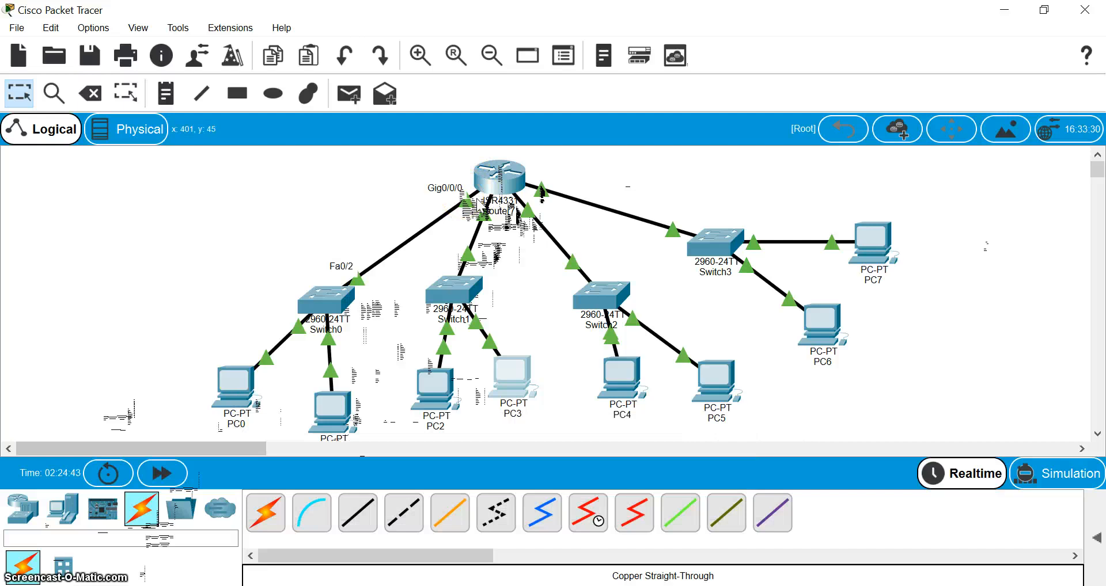
pyautogui.click(486, 174)
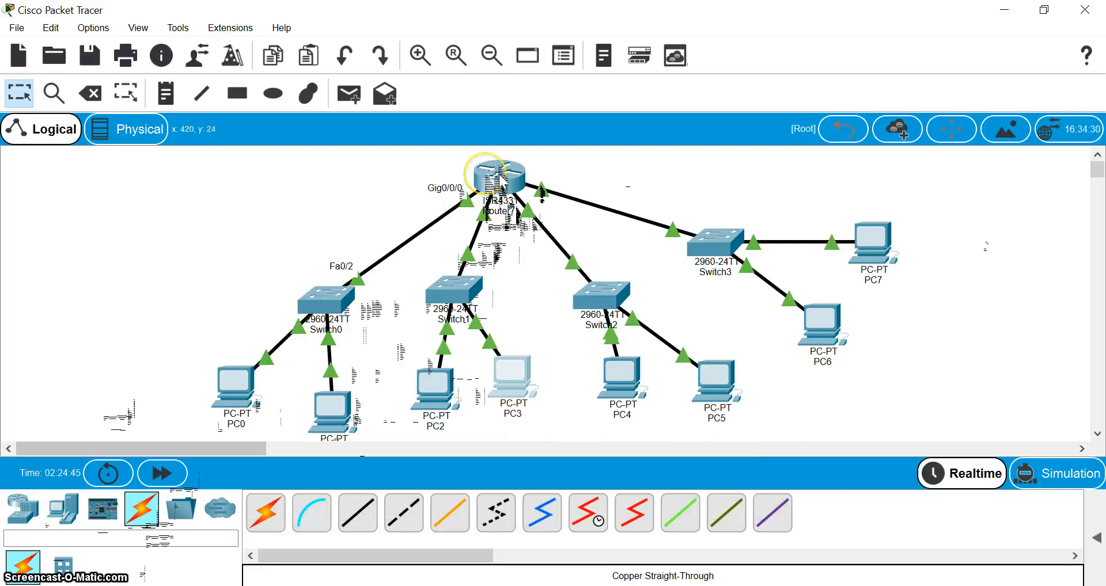
pyautogui.moveTo(499, 180)
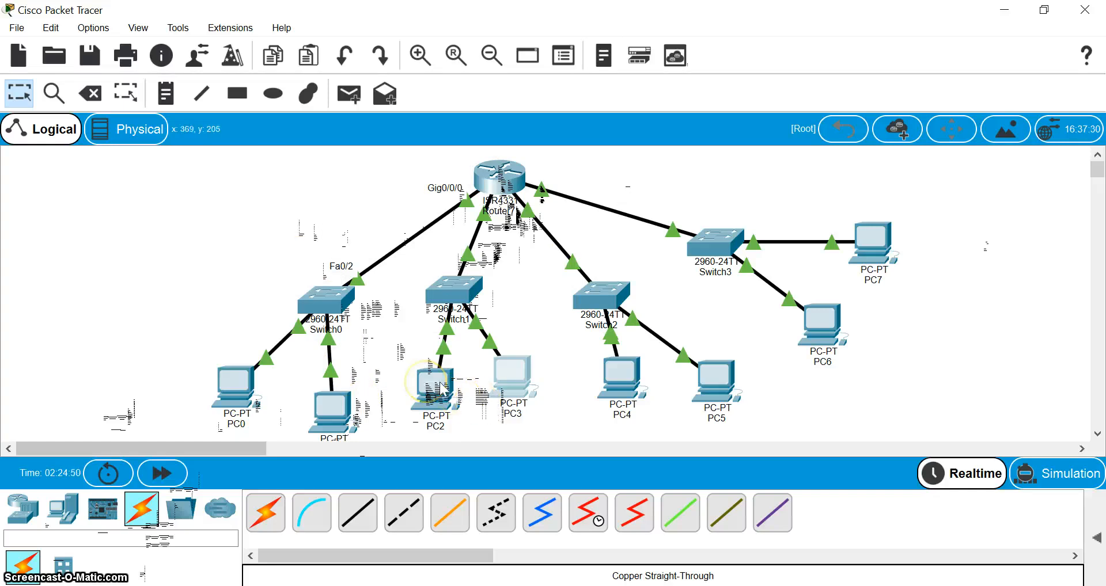
pyautogui.moveTo(441, 390)
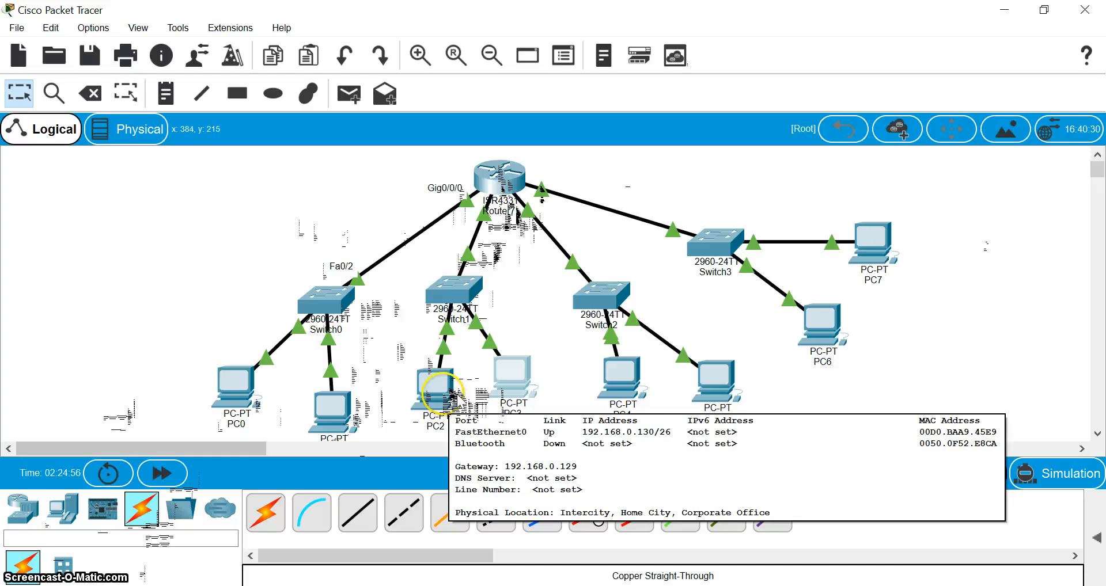
# Check the router and PC addressing and port labels against the Ruang Kelas host range in TUGAS 2.txt in Notepad.
pyautogui.moveTo(521, 389)
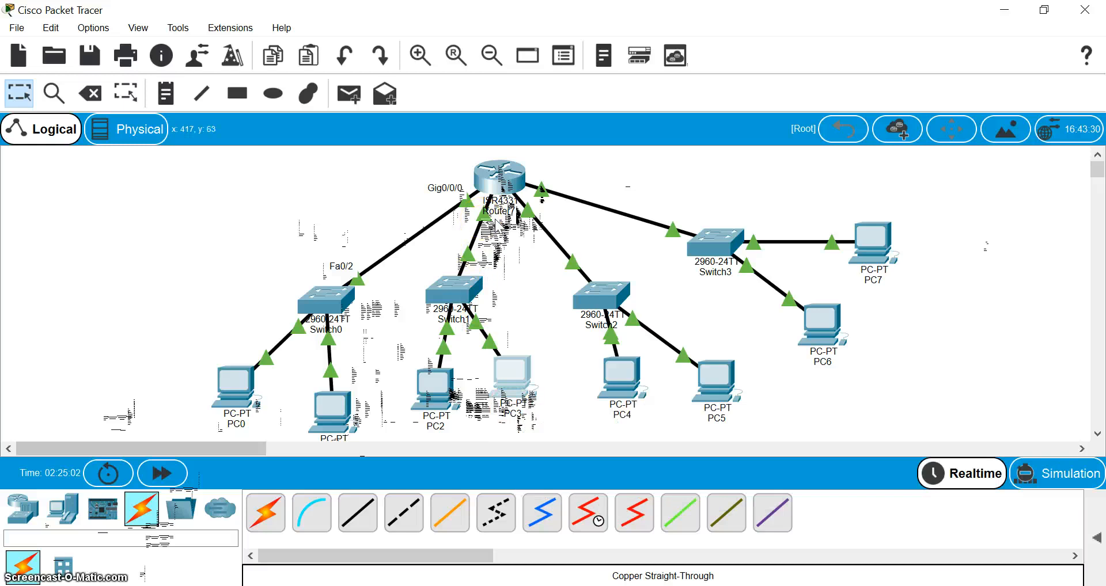
pyautogui.click(491, 173)
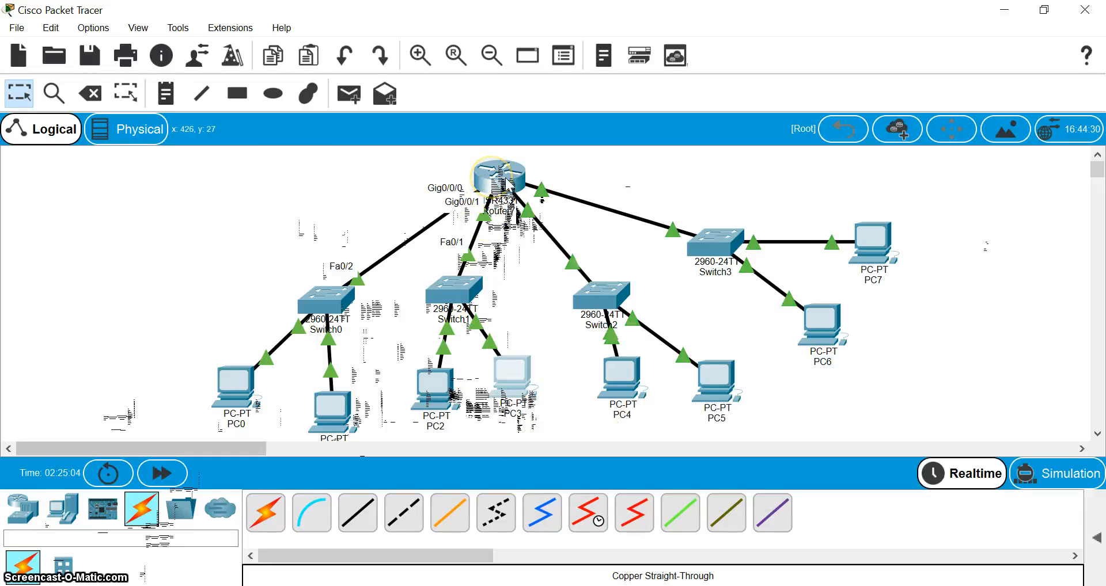
pyautogui.moveTo(505, 183)
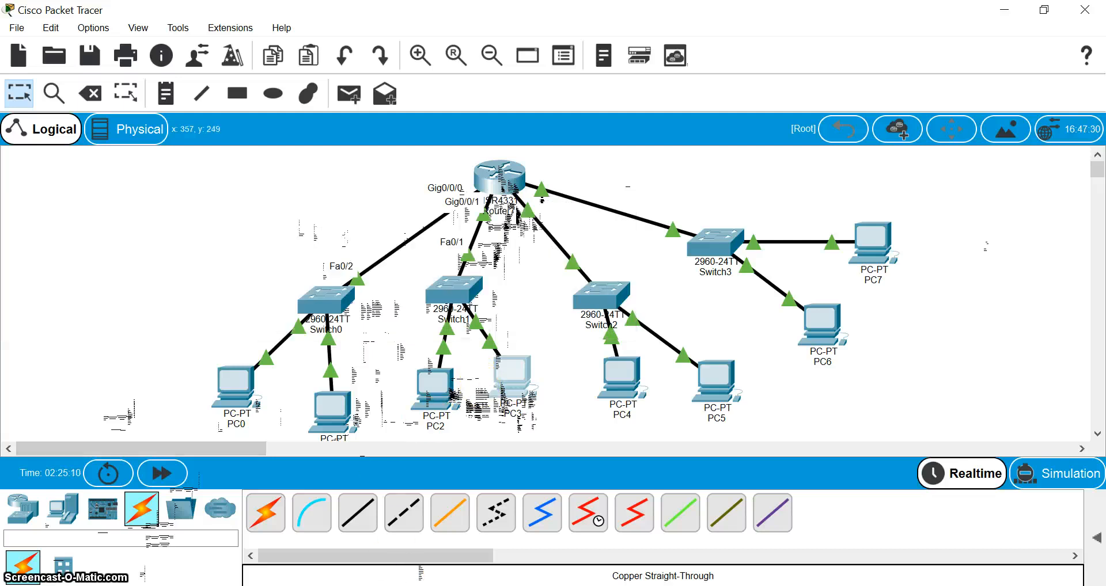
pyautogui.moveTo(408, 585)
pyautogui.click(369, 584)
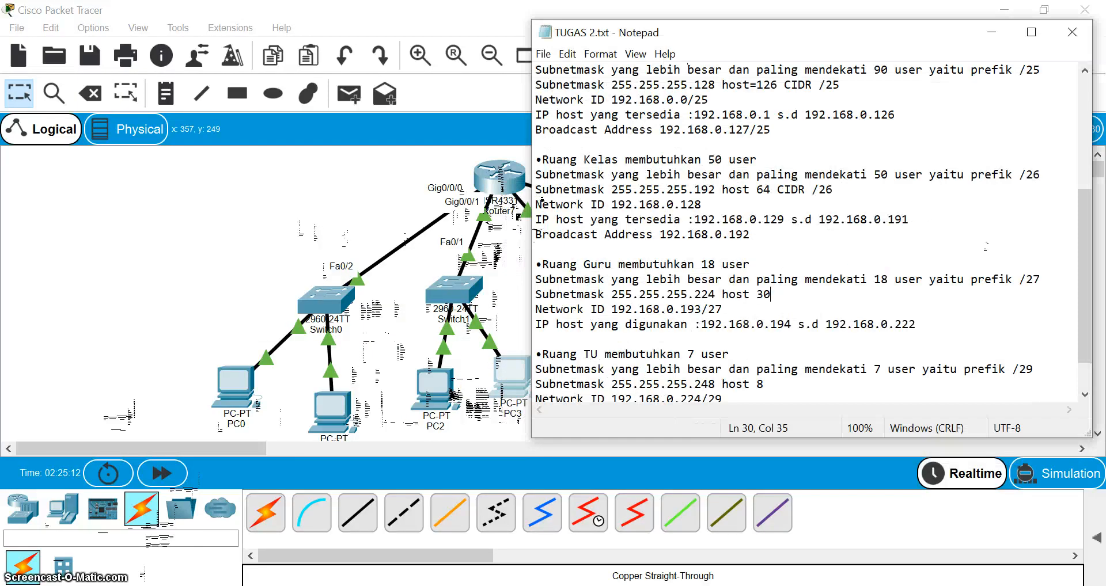
pyautogui.scroll(1, 753, 294)
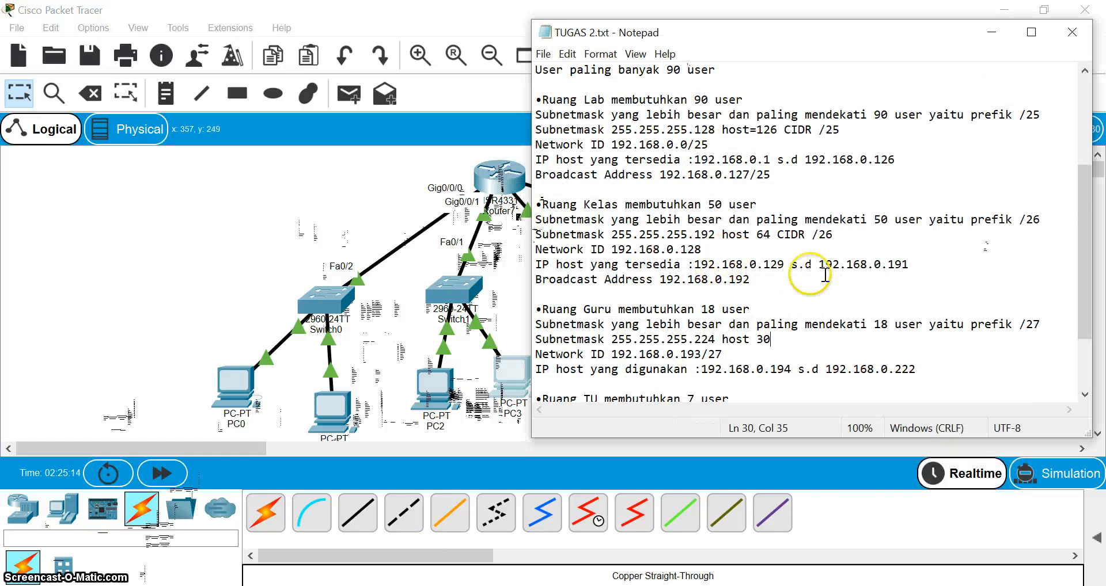
pyautogui.moveTo(945, 268); pyautogui.dragTo(519, 268)
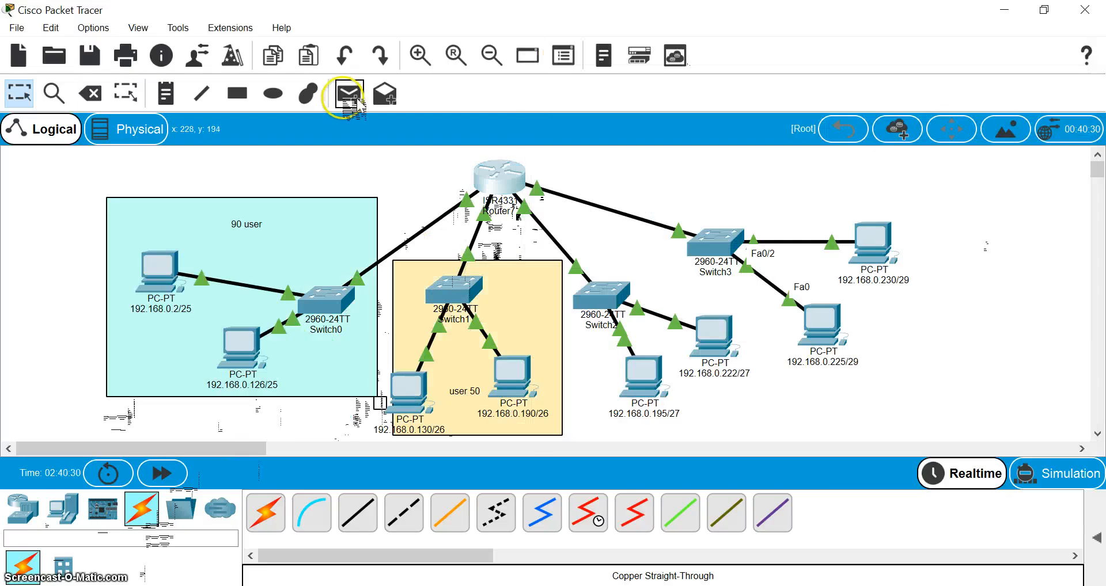
# Send a simple PDU from PC 192.168.0.2/25 to PC 192.168.0.130/26 and play it in Simulation mode.
pyautogui.click(348, 94)
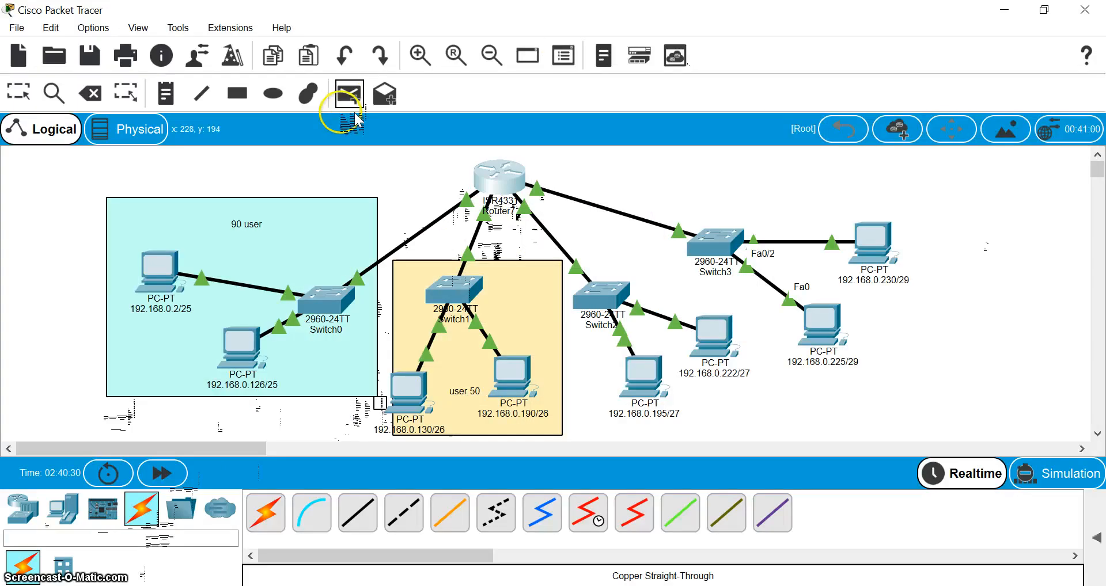
pyautogui.click(172, 263)
pyautogui.click(413, 393)
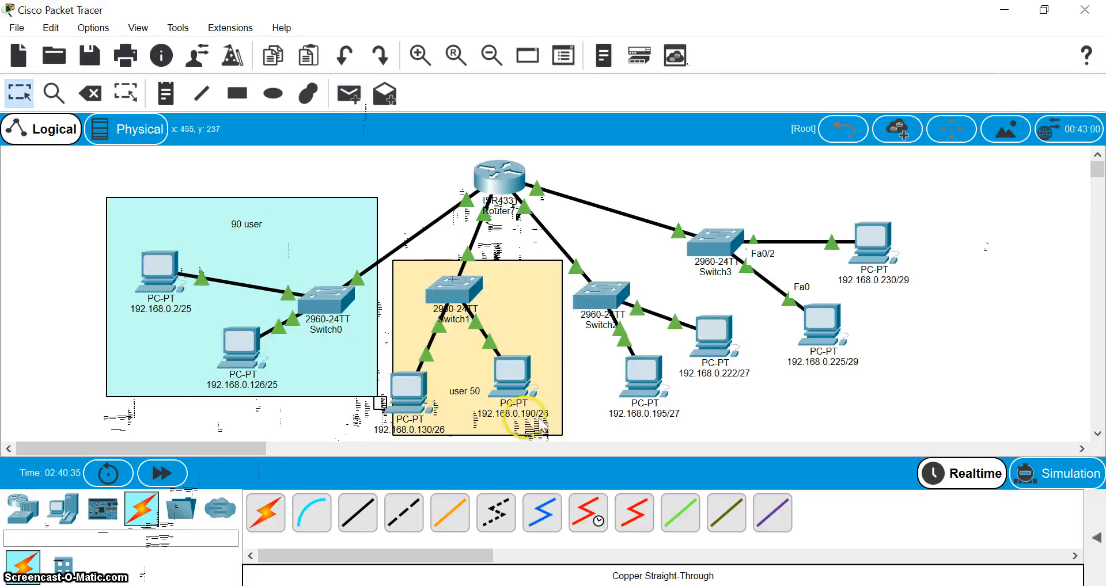
pyautogui.click(1054, 475)
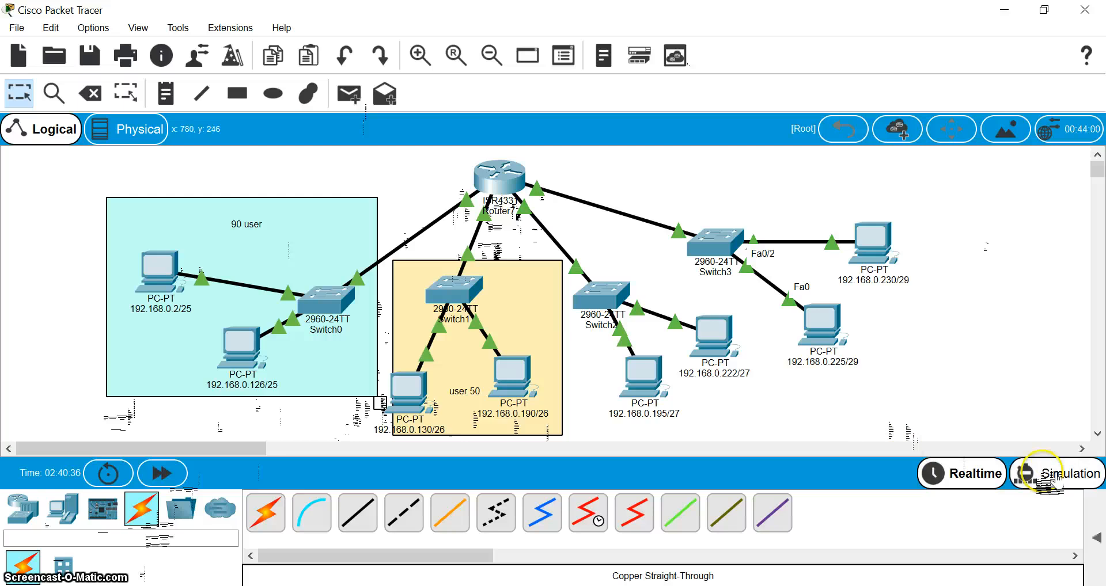
pyautogui.click(310, 473)
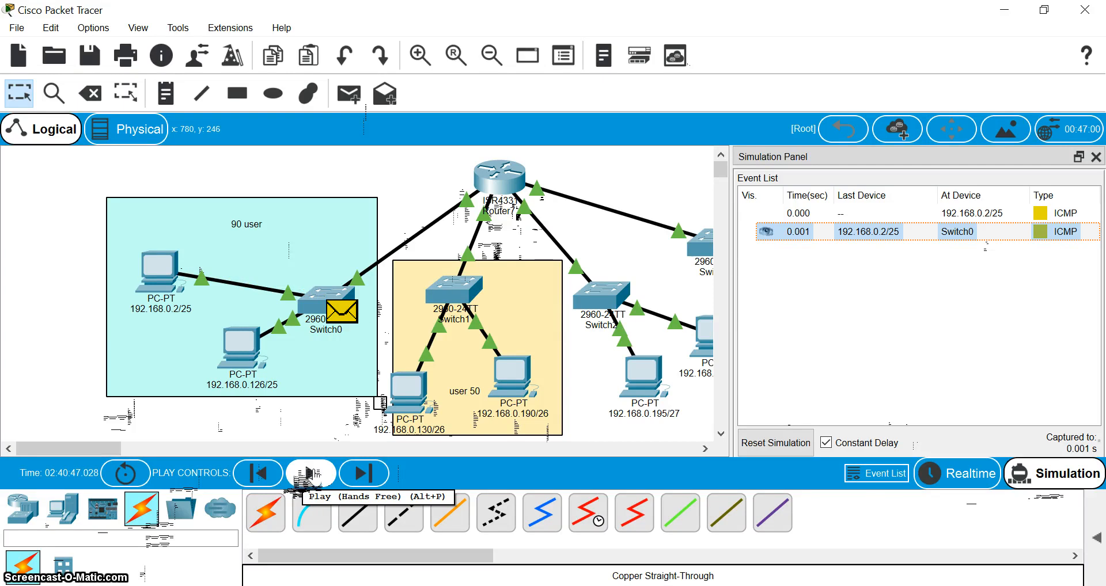
pyautogui.click(310, 473)
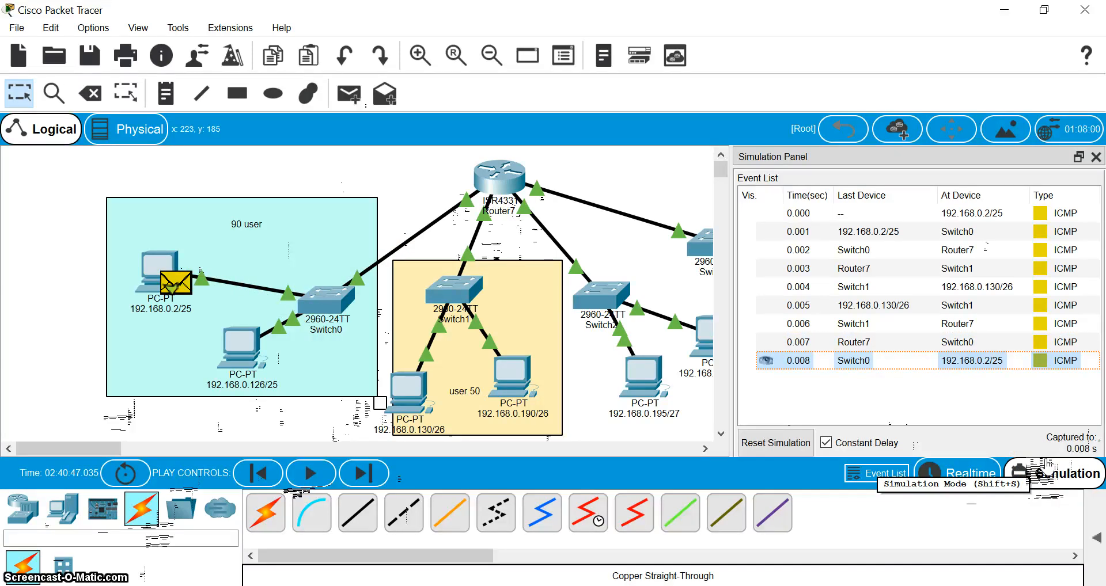
pyautogui.click(311, 475)
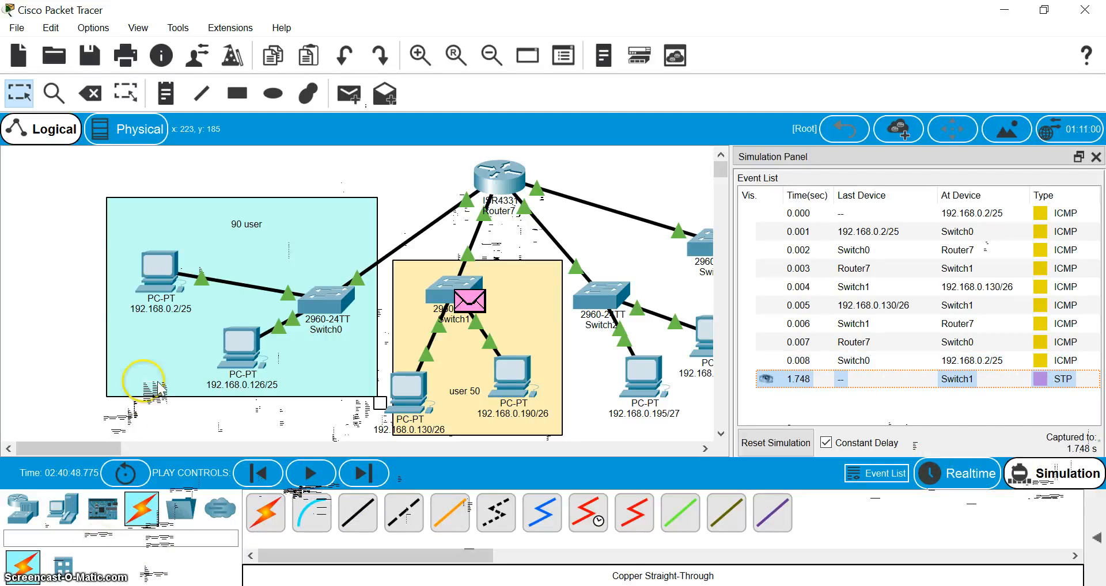
pyautogui.click(348, 93)
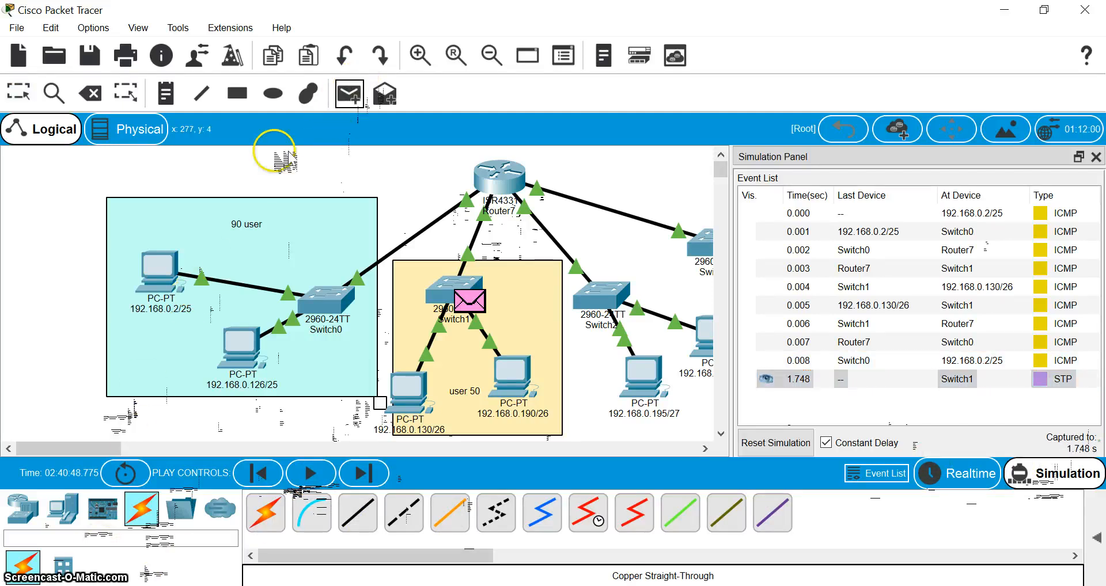
pyautogui.click(164, 265)
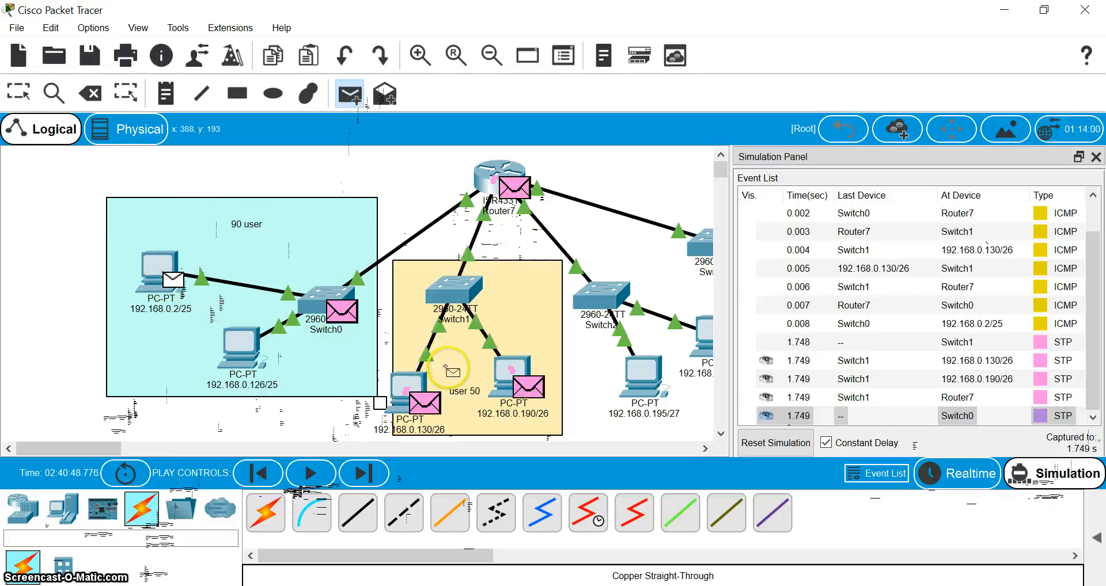
pyautogui.press('Escape')
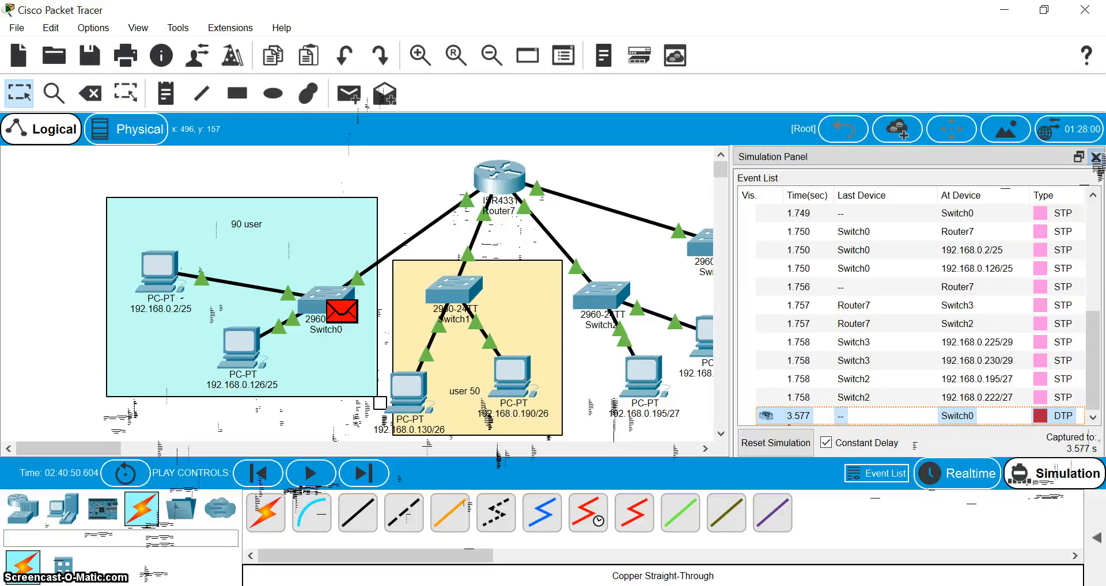
# Close the Simulation Panel and return the network to Realtime mode.
pyautogui.click(1096, 157)
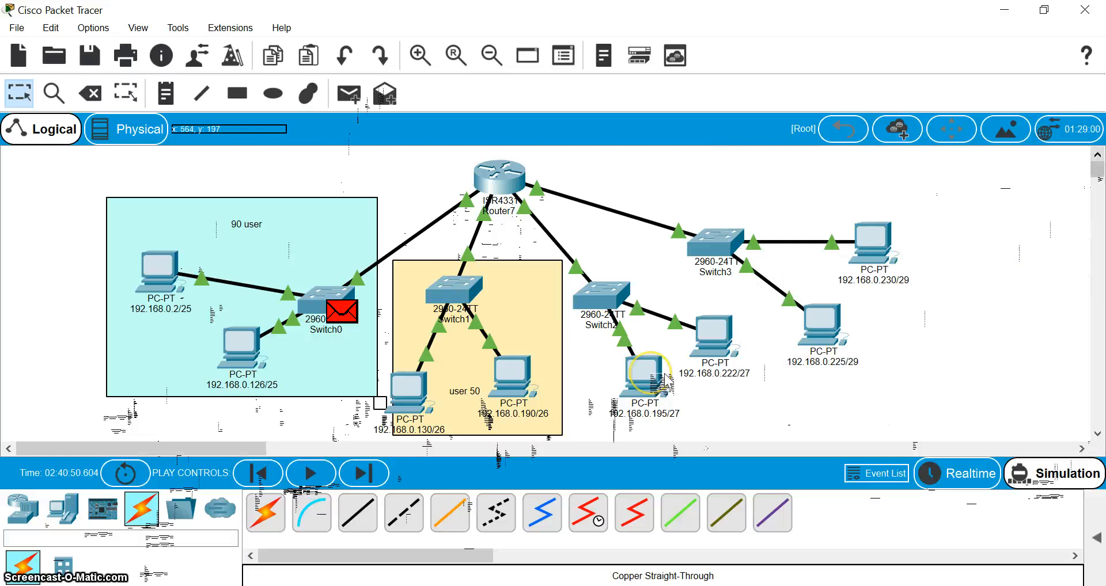
pyautogui.moveTo(665, 382)
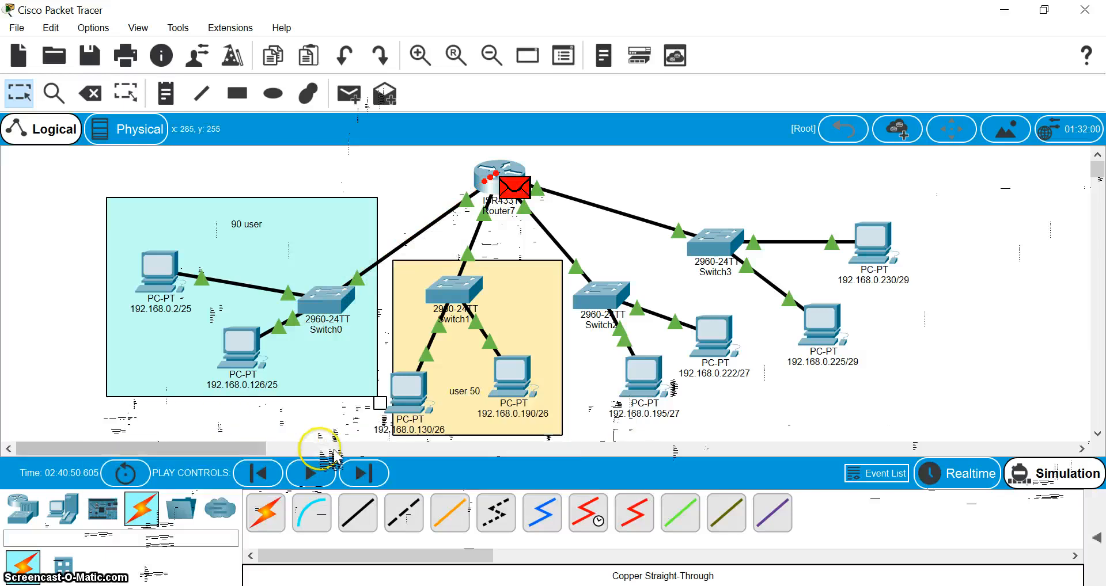
pyautogui.click(974, 476)
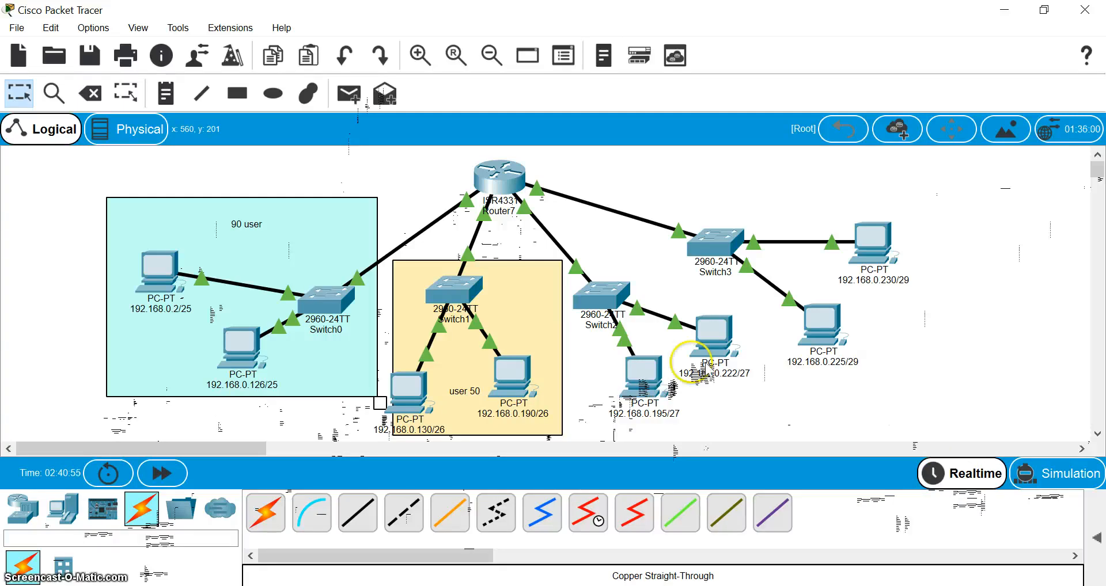
# Review the ipconfig output in the Command Prompt of the PC labelled 192.168.0.195/27.
pyautogui.click(656, 371)
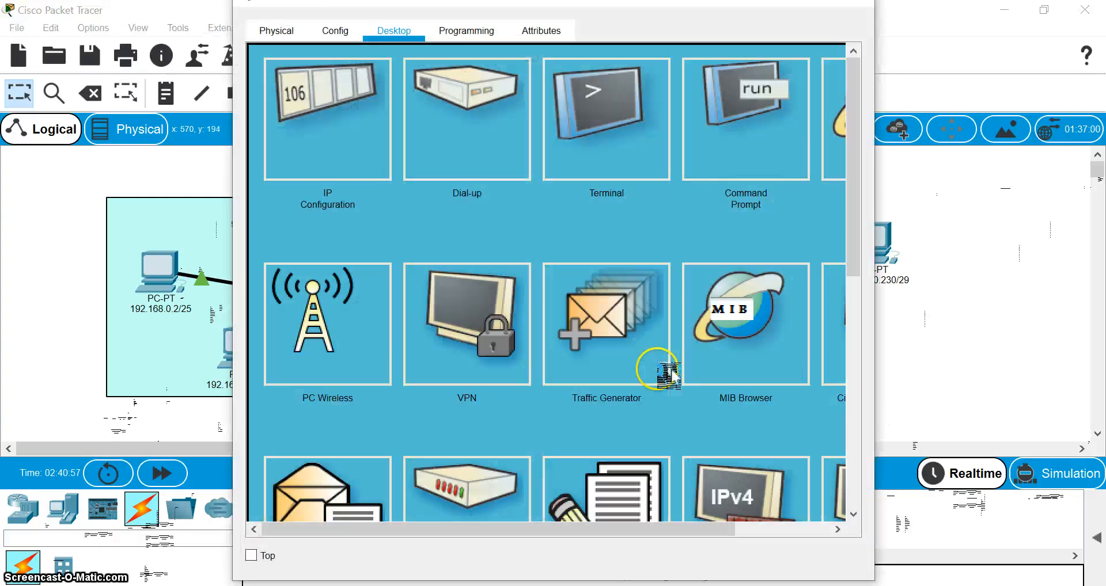
pyautogui.click(654, 341)
pyautogui.click(817, 69)
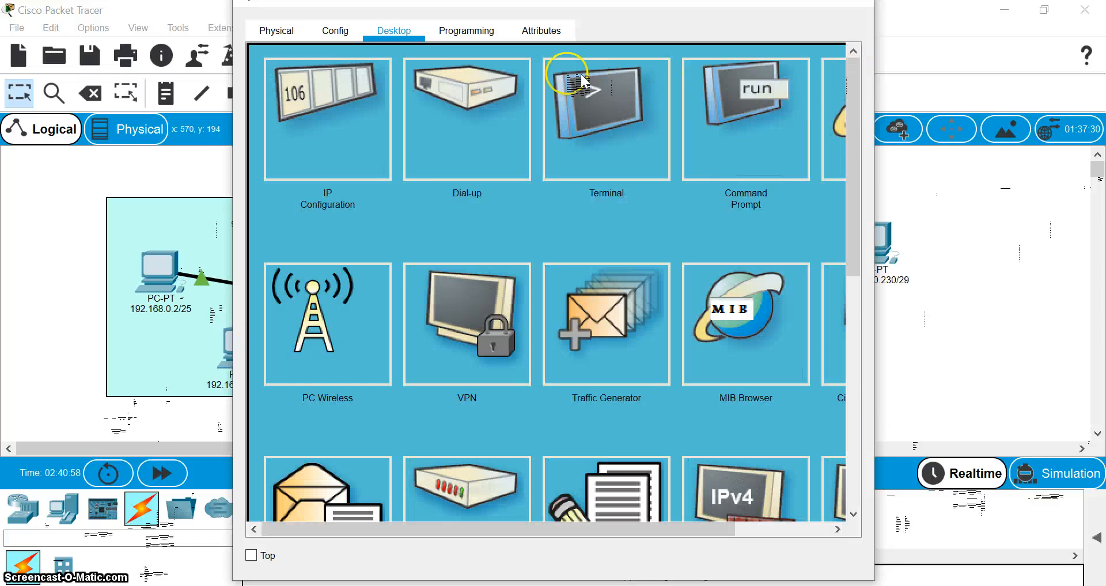
pyautogui.click(742, 111)
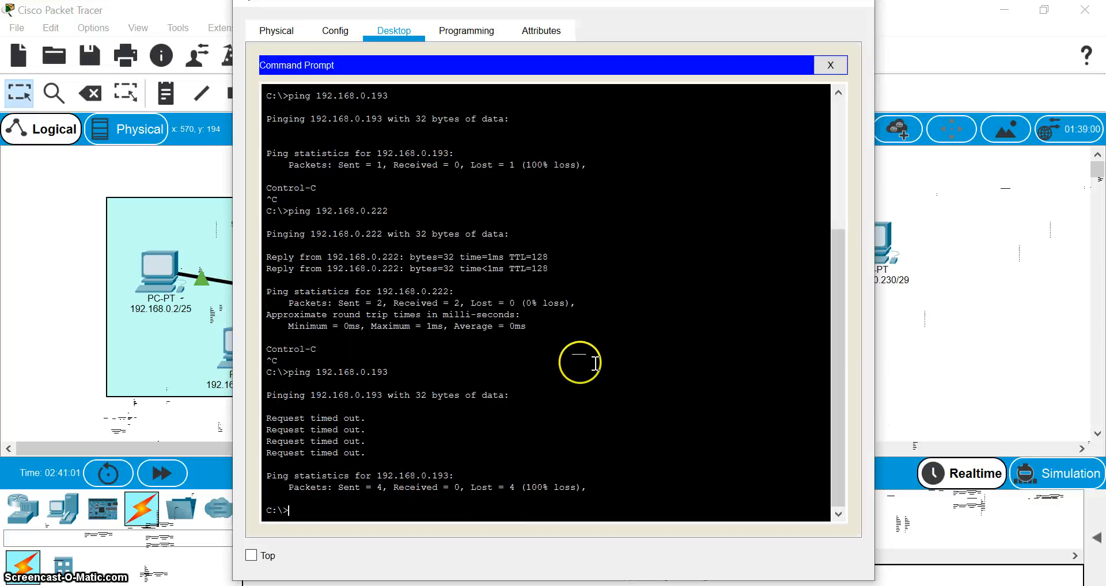
pyautogui.scroll(6, 595, 364)
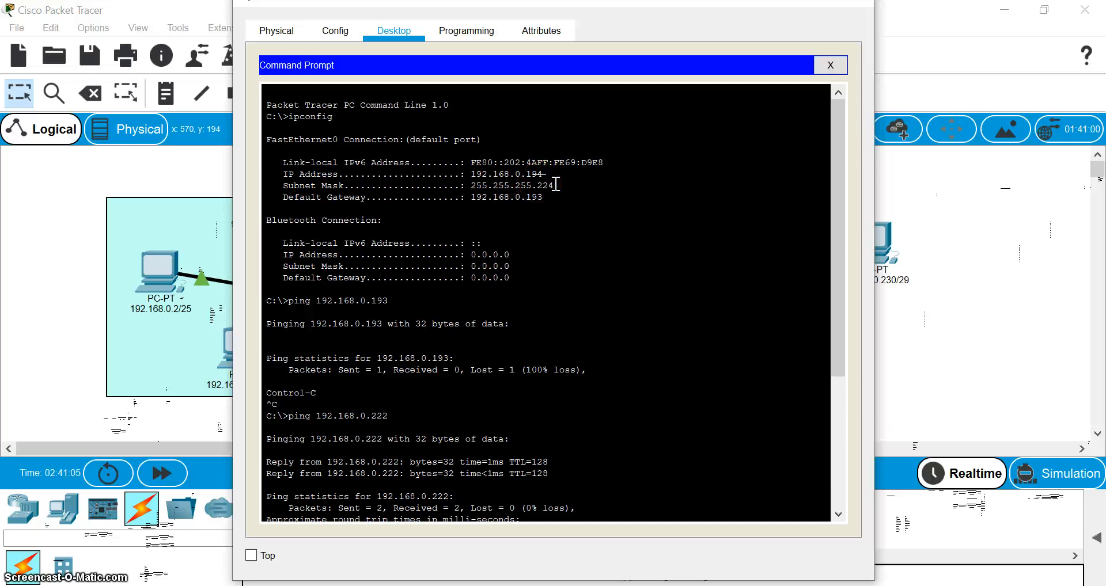
pyautogui.click(990, 368)
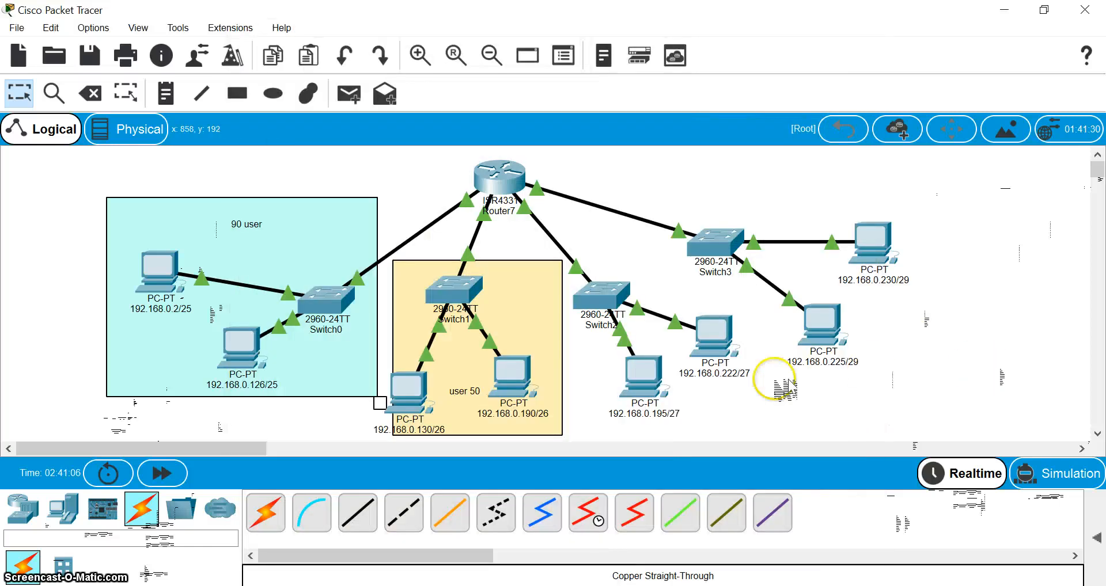
# Rename the PC labelled 192.168.0.195/27 under Switch2 as 192.168.0.194/27.
pyautogui.doubleClick(645, 415)
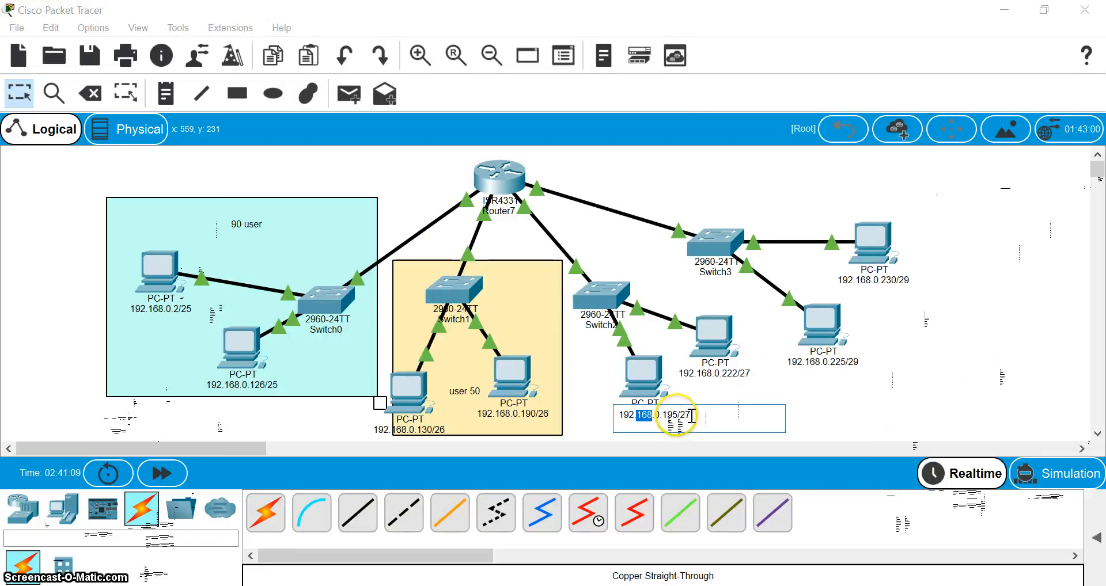
pyautogui.press('BackSpace')
pyautogui.write('4')
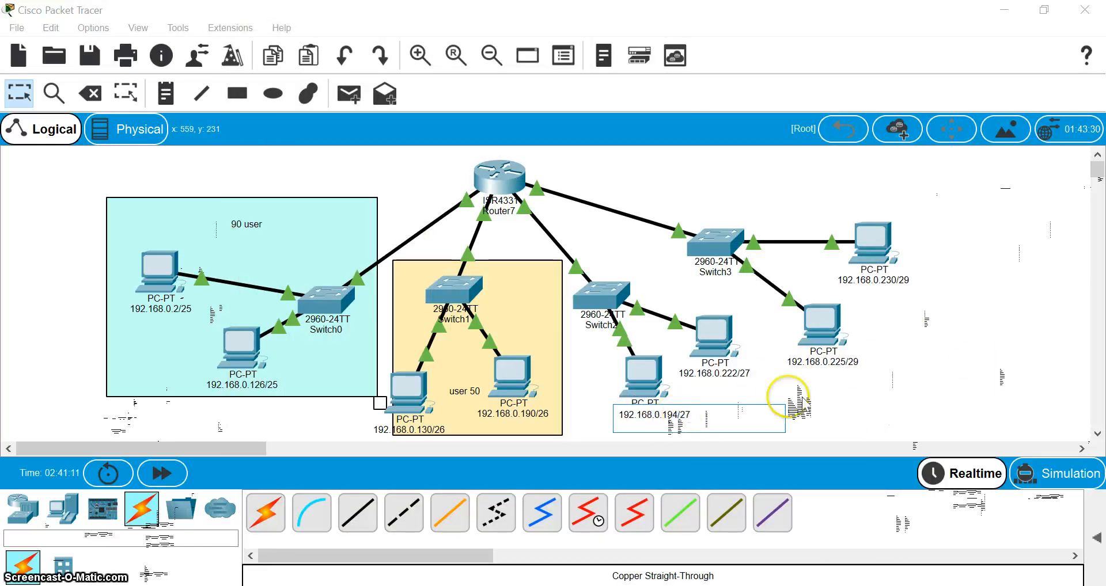
pyautogui.click(850, 397)
# Ping 192.168.0.193 from the Command Prompt of PC 192.168.0.194/27 and interrupt the ping.
pyautogui.click(645, 373)
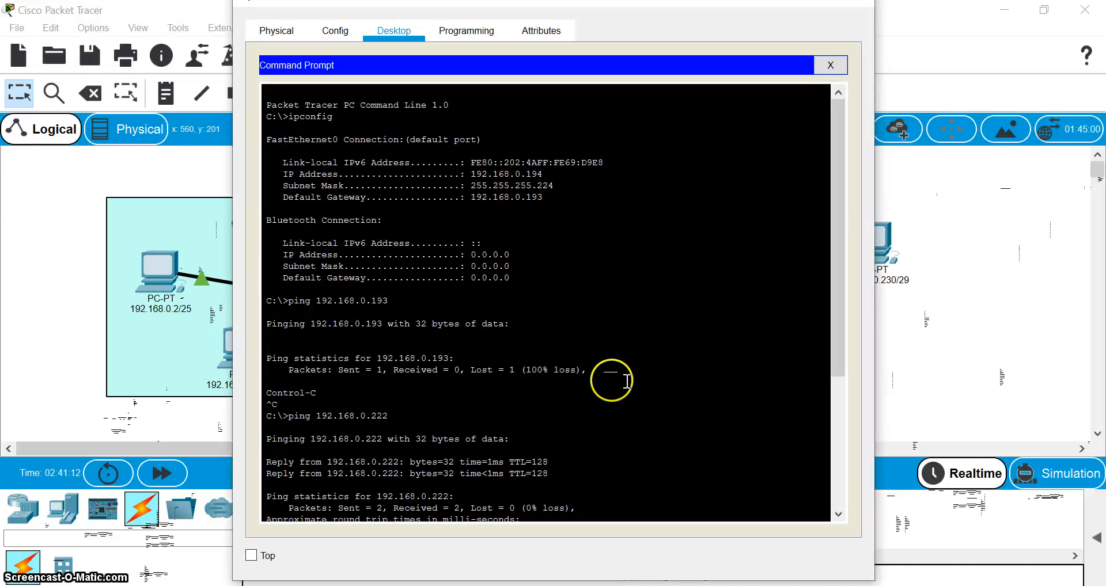
pyautogui.scroll(-10, 627, 381)
pyautogui.press('BackSpace')
pyautogui.press('BackSpace')
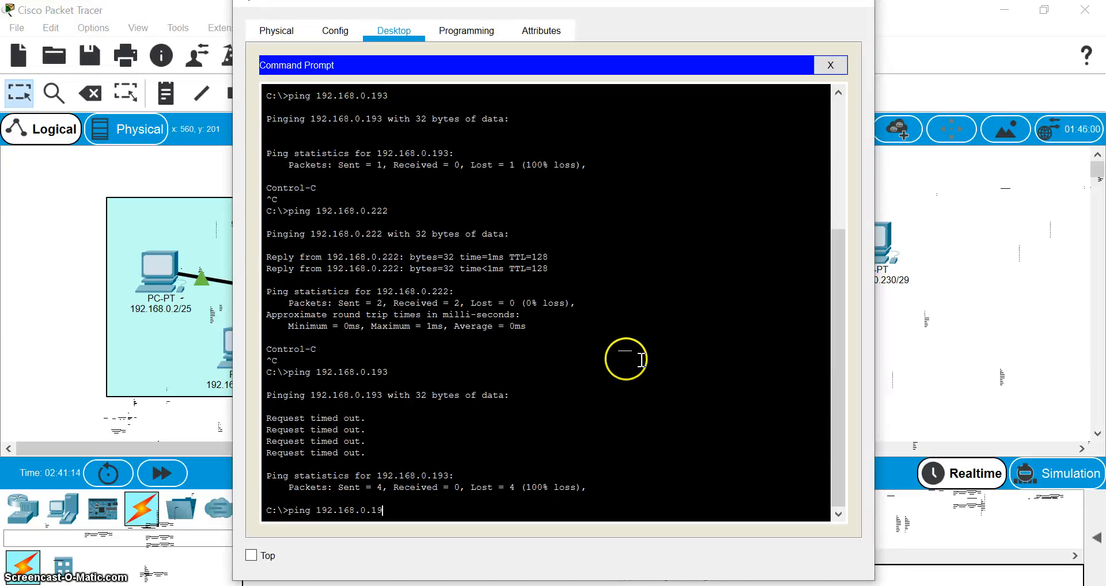
pyautogui.write('9')
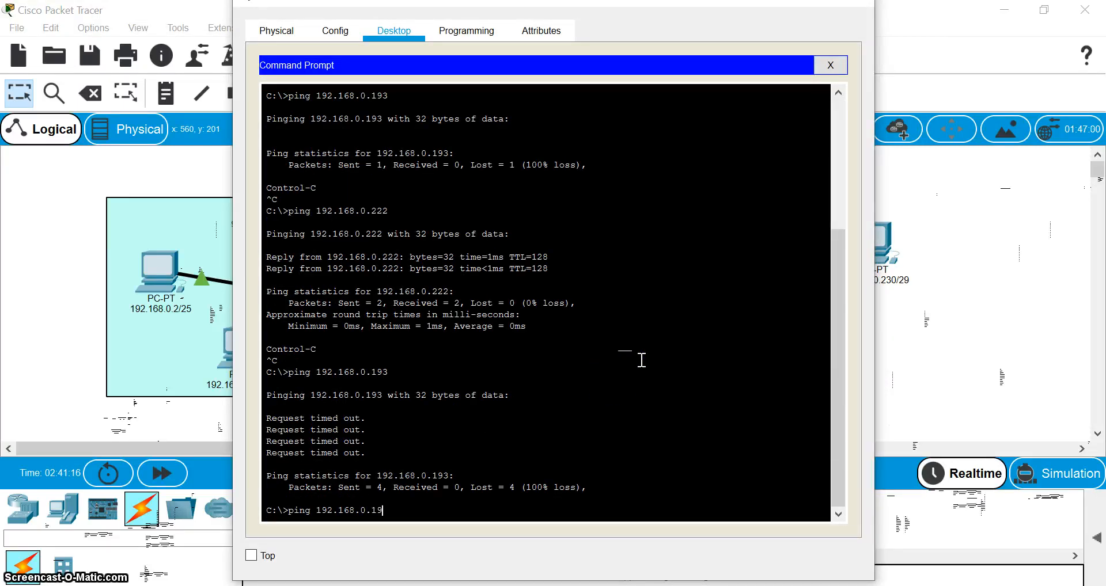
pyautogui.write('3')
pyautogui.press('Return')
pyautogui.hotkey('ctrl', 'c')
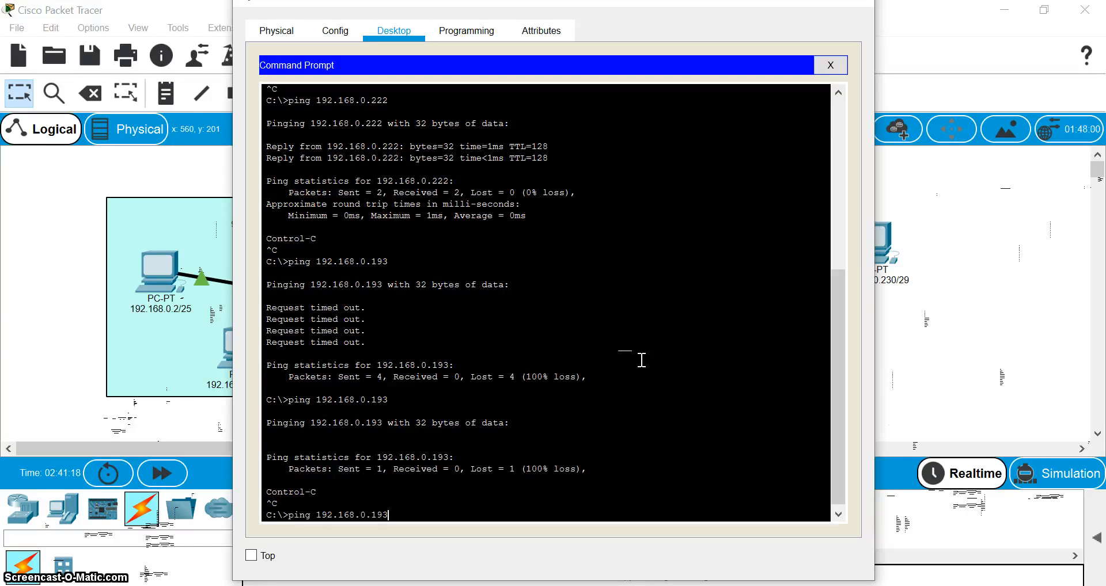
# Ping 192.168.0.222 from the same PC, interrupt the ping and close the PC's window.
pyautogui.press('BackSpace')
pyautogui.press('BackSpace')
pyautogui.write('2')
pyautogui.press('Return')
pyautogui.hotkey('ctrl', 'c')
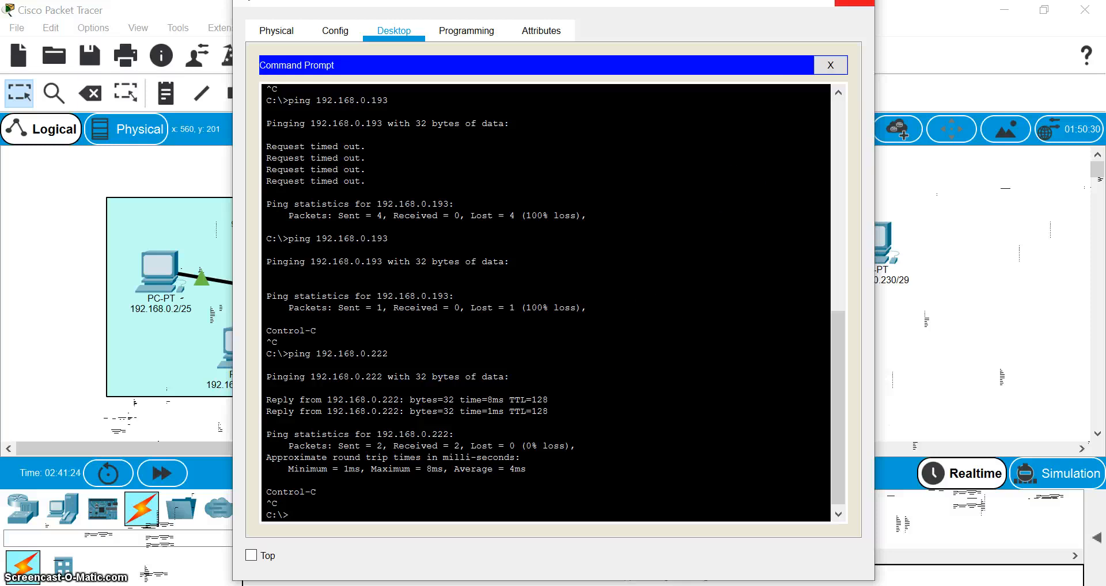
pyautogui.click(863, 3)
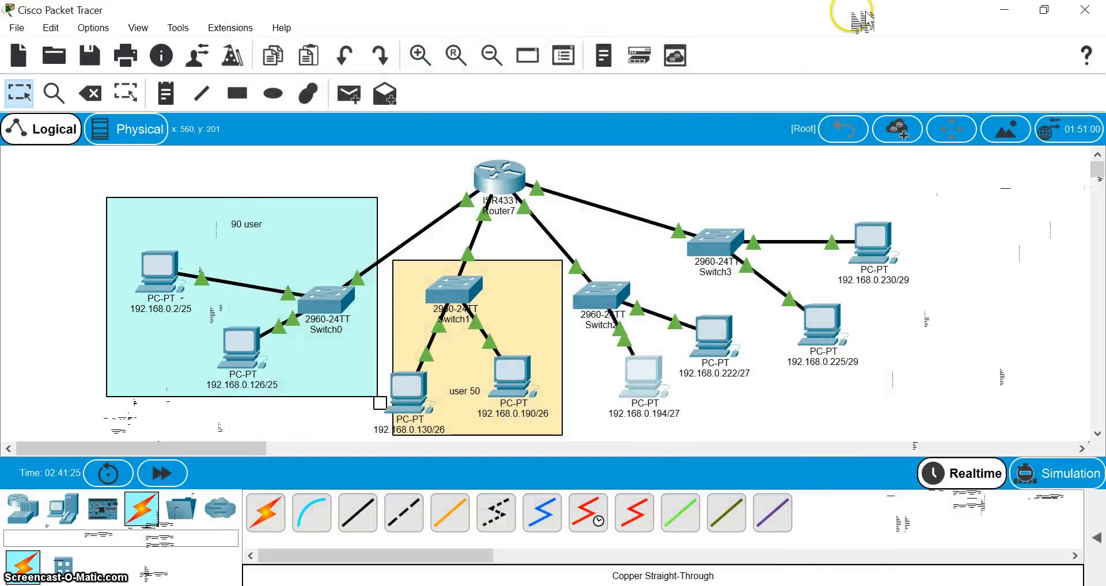
# Run ipconfig in the Command Prompt of PC 192.168.0.225/29 under Switch3.
pyautogui.click(846, 325)
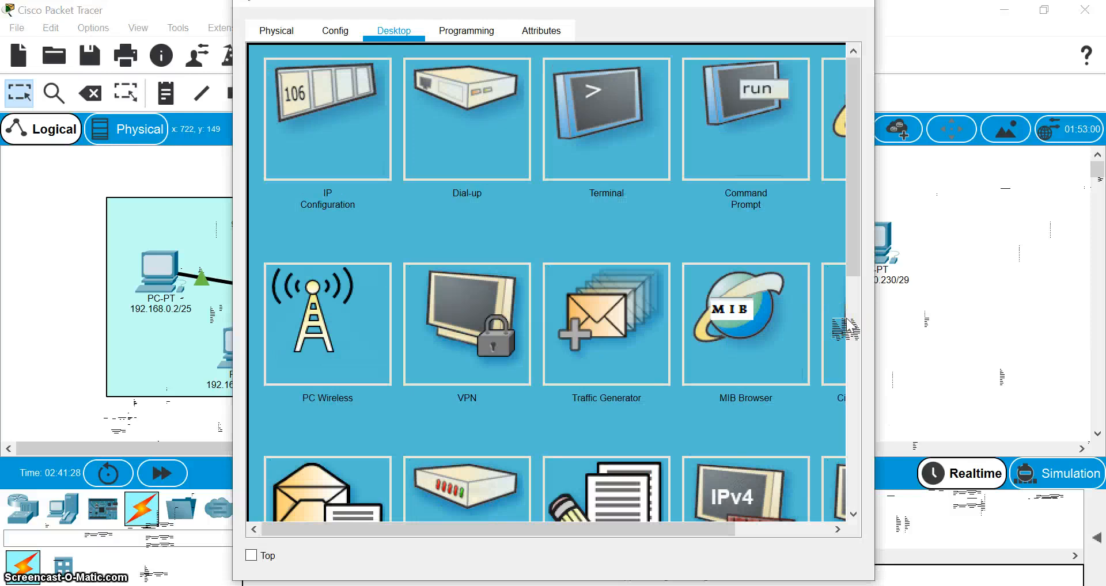
pyautogui.click(842, 325)
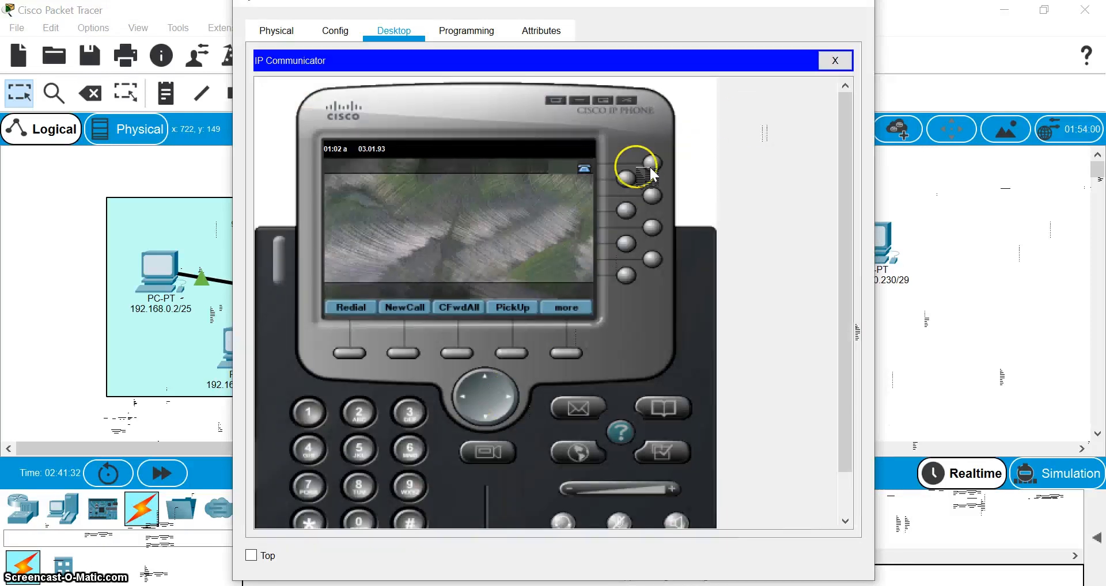
pyautogui.click(838, 61)
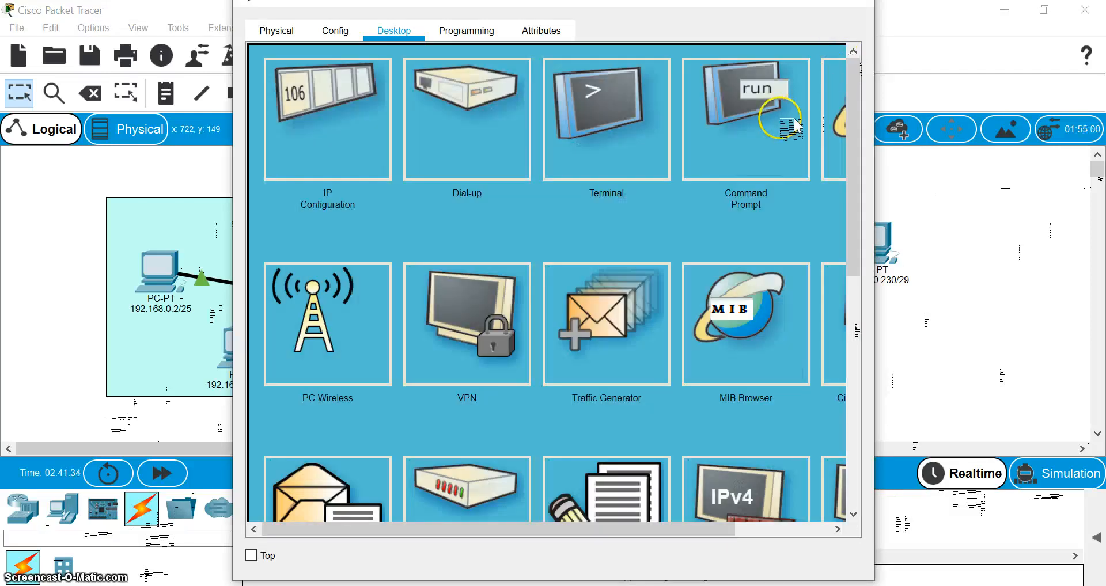
pyautogui.click(795, 125)
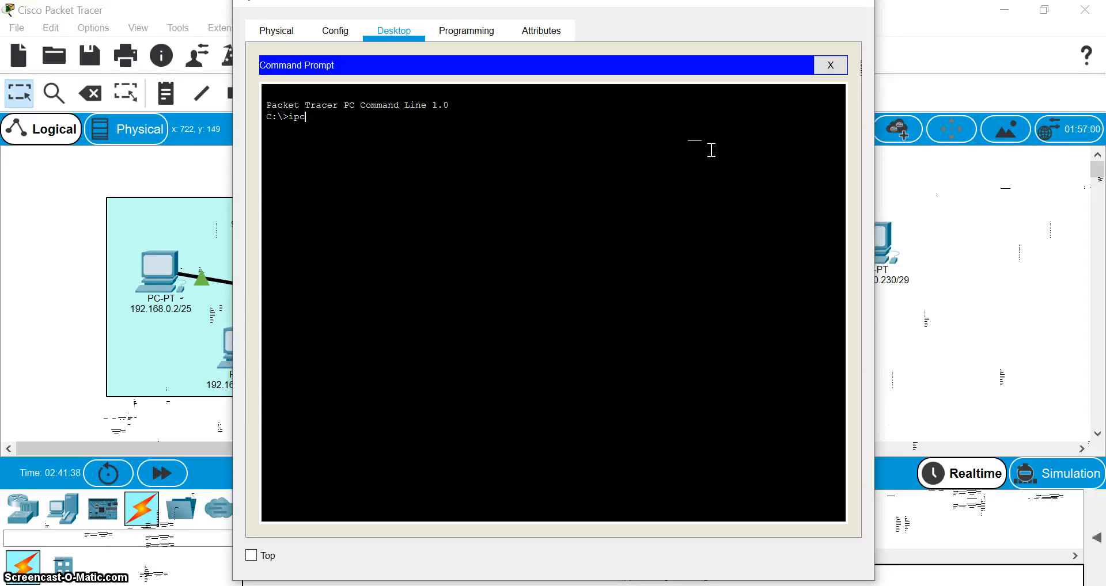
pyautogui.write('ipconfig')
pyautogui.press('Return')
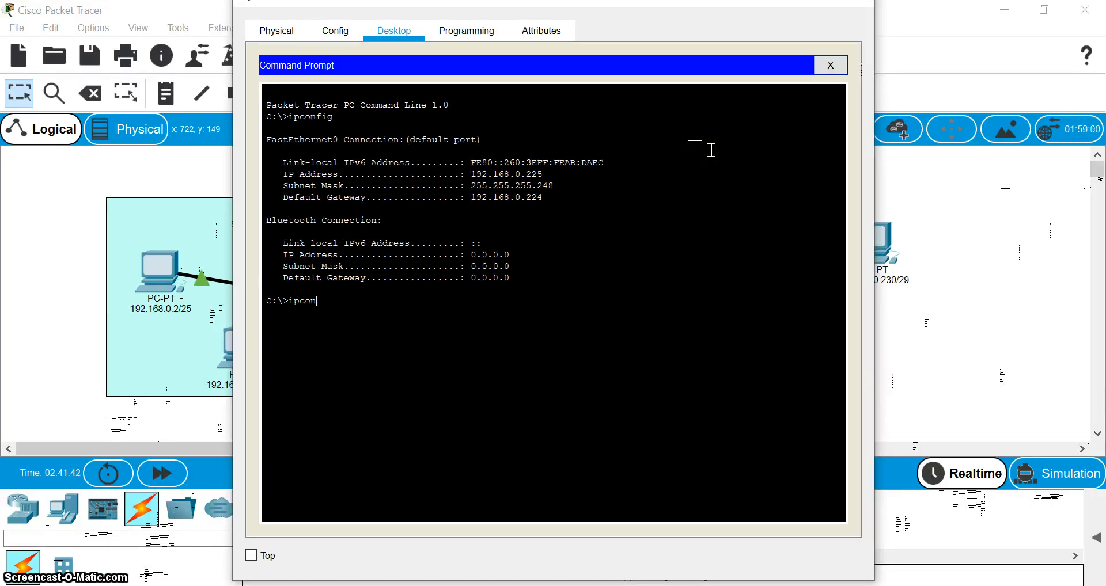
# Ping 192.168.0.130 from the Command Prompt of PC 192.168.0.225/29 and interrupt the ping.
pyautogui.write('ping 1')
pyautogui.write('92.168.225')
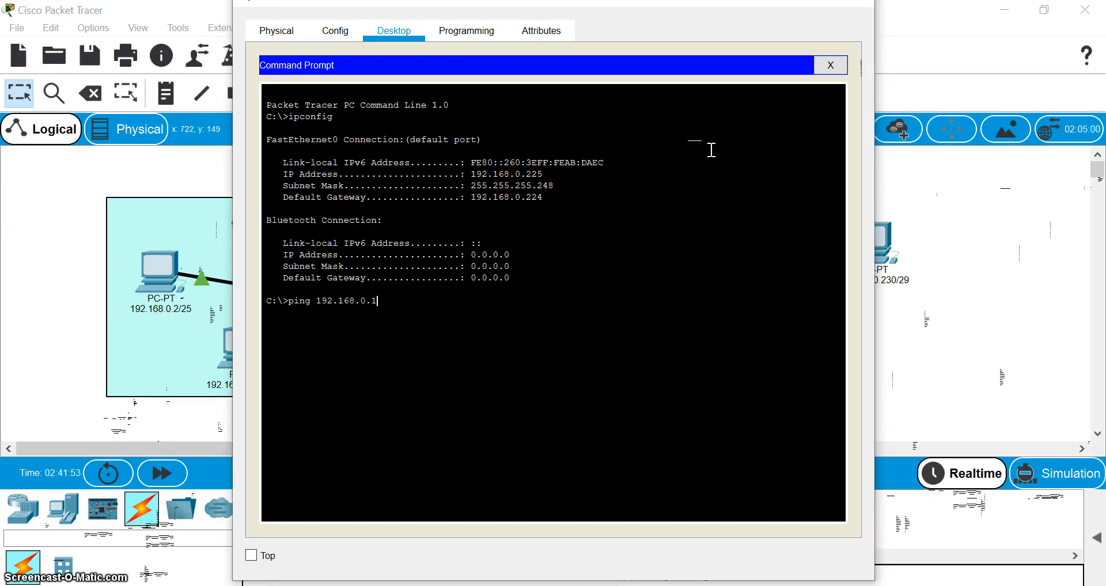
pyautogui.write('30')
pyautogui.press('Return')
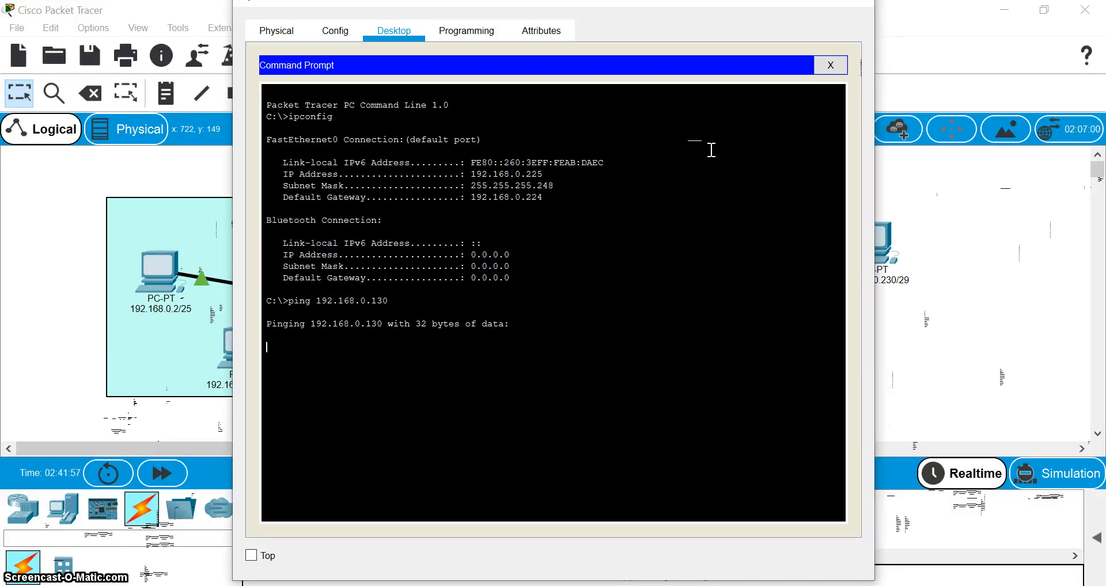
pyautogui.hotkey('ctrl', 'c')
# Ping 192.168.0.230 from the same PC, interrupt the ping and close the PC's window.
pyautogui.press('Up')
pyautogui.press('BackSpace')
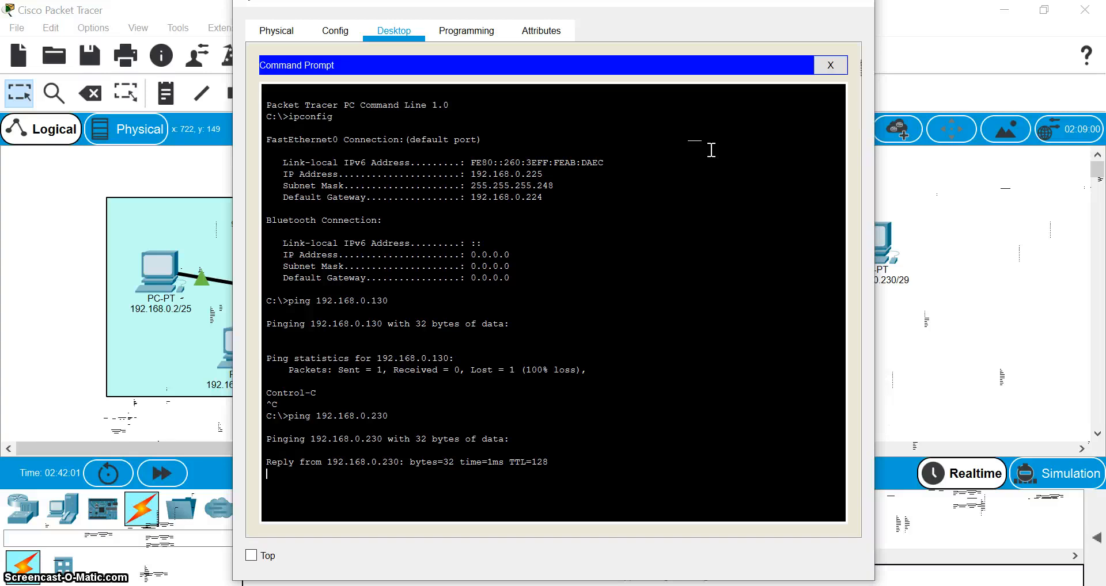
pyautogui.hotkey('ctrl', 'c')
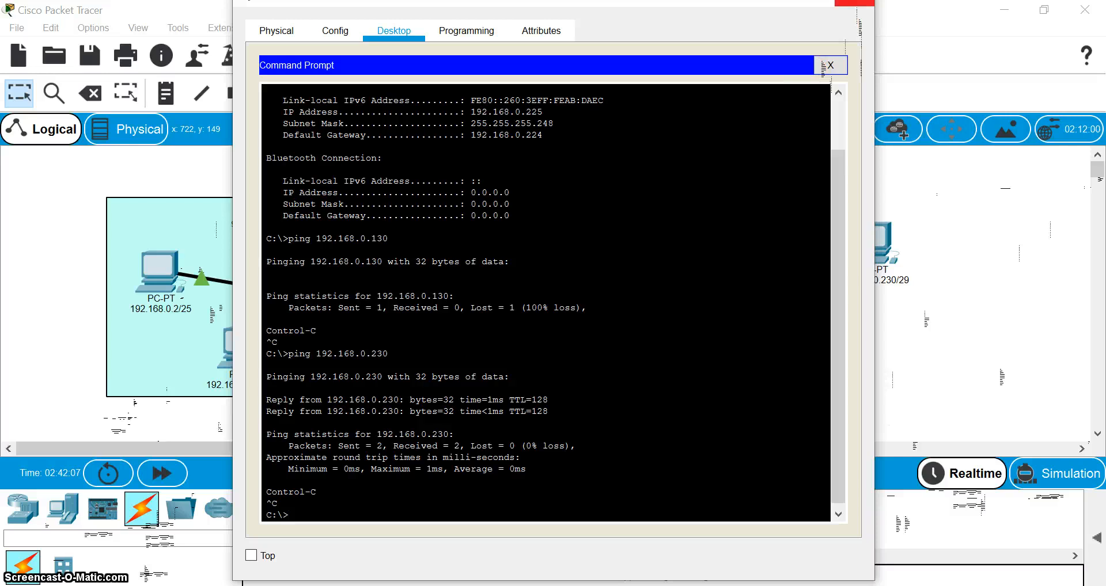
pyautogui.click(854, 3)
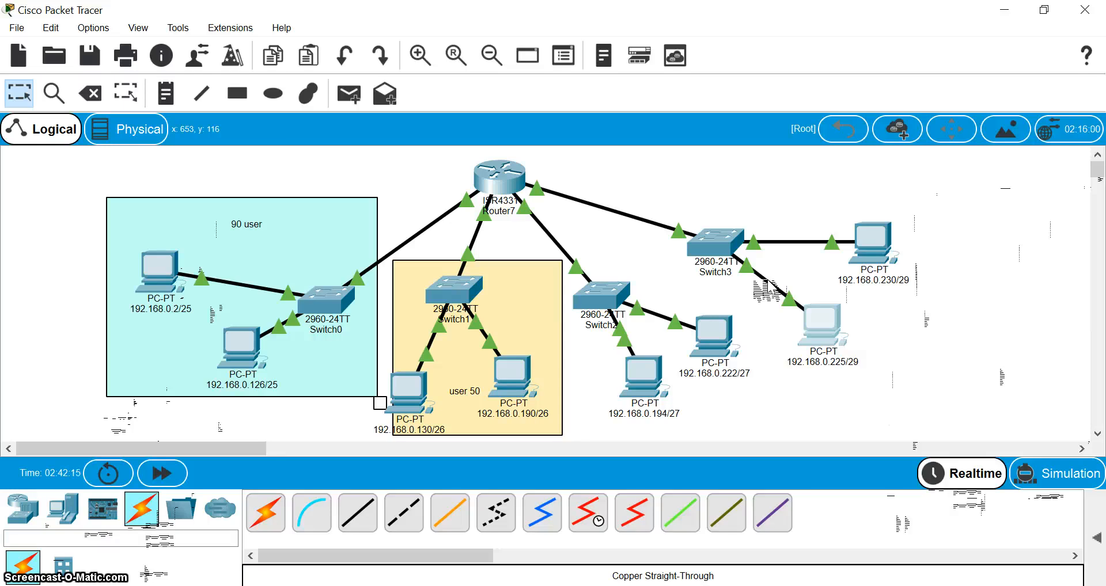
pyautogui.click(767, 341)
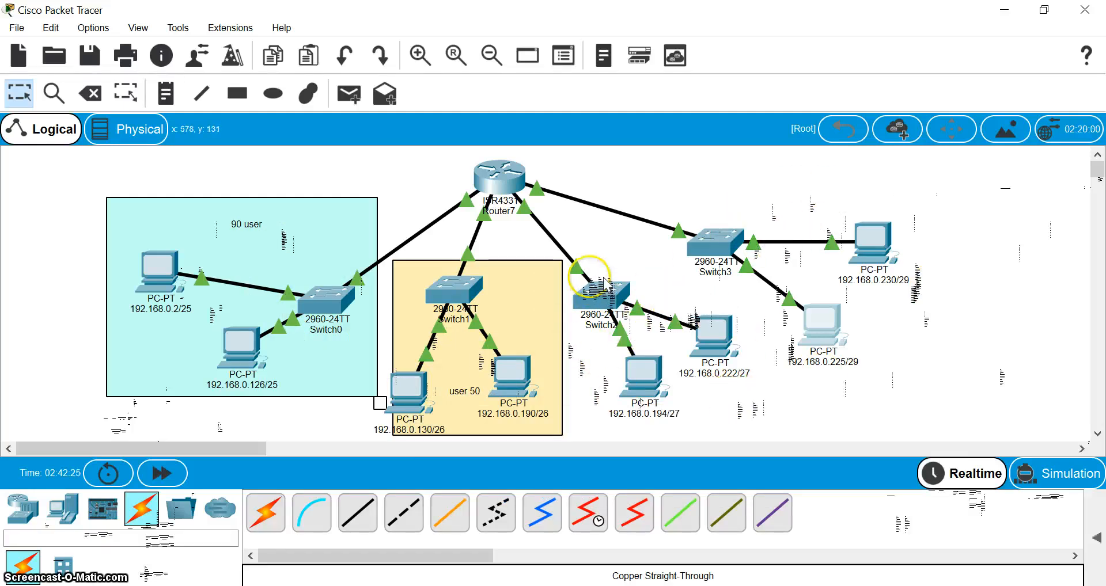
pyautogui.moveTo(669, 420)
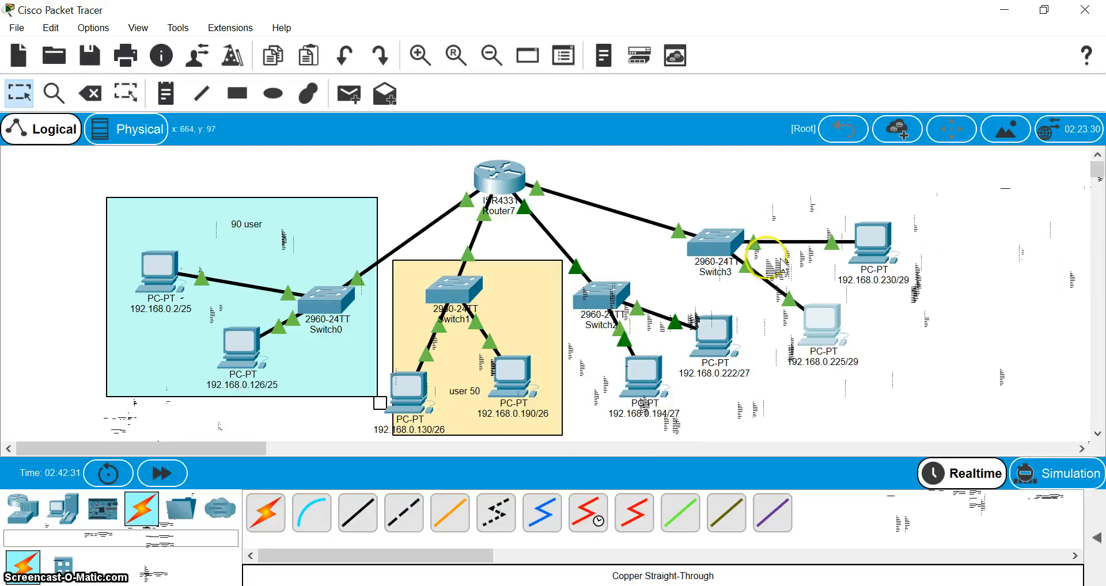
pyautogui.moveTo(838, 327)
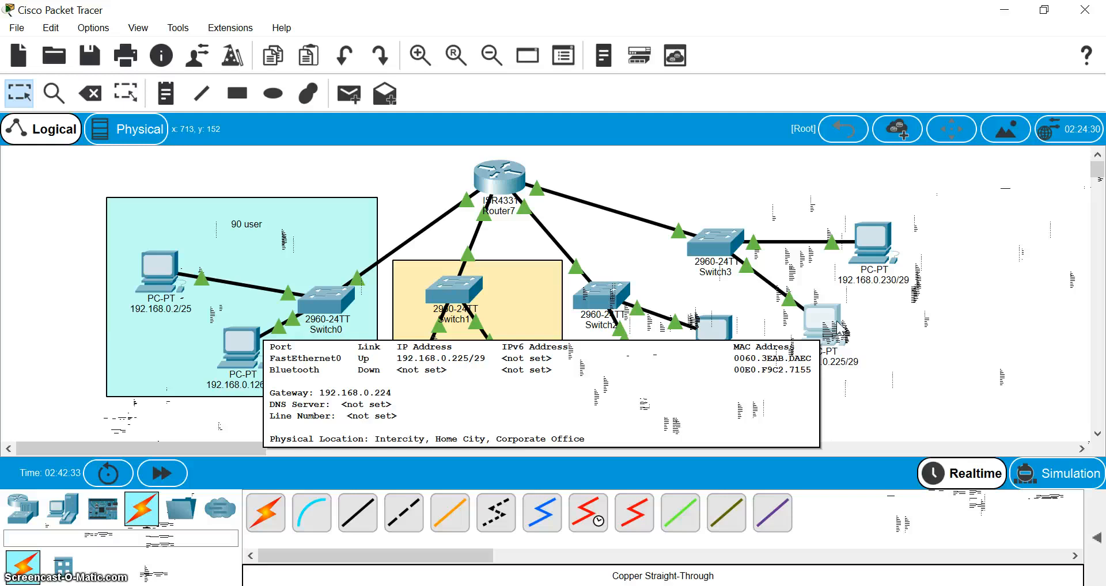